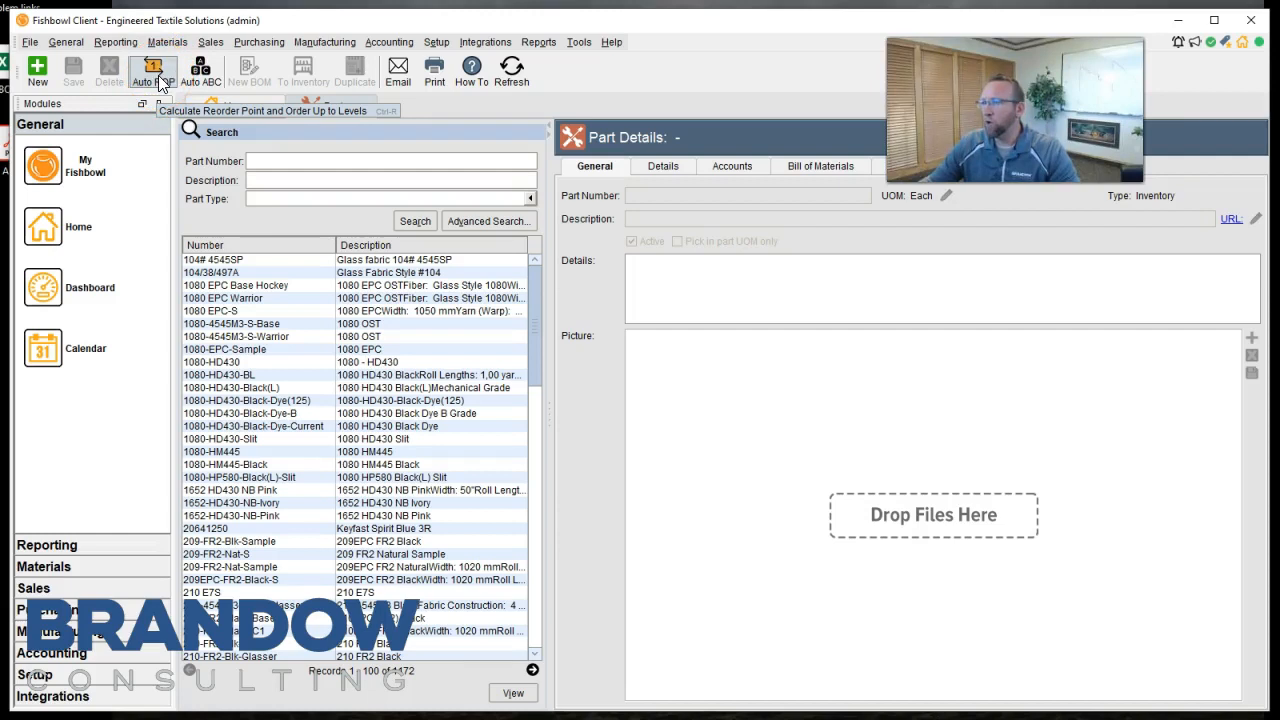
# Open the Reports module to manage the company's reports.
pyautogui.click(158, 80)
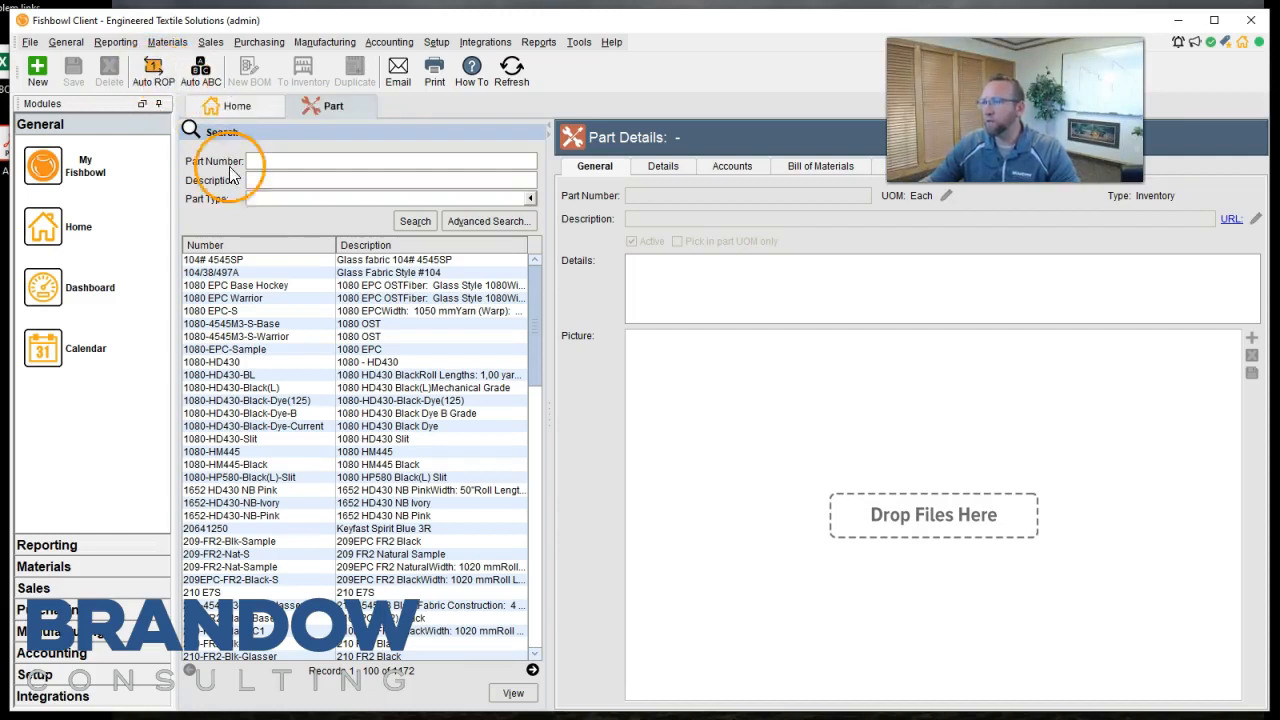
pyautogui.click(113, 45)
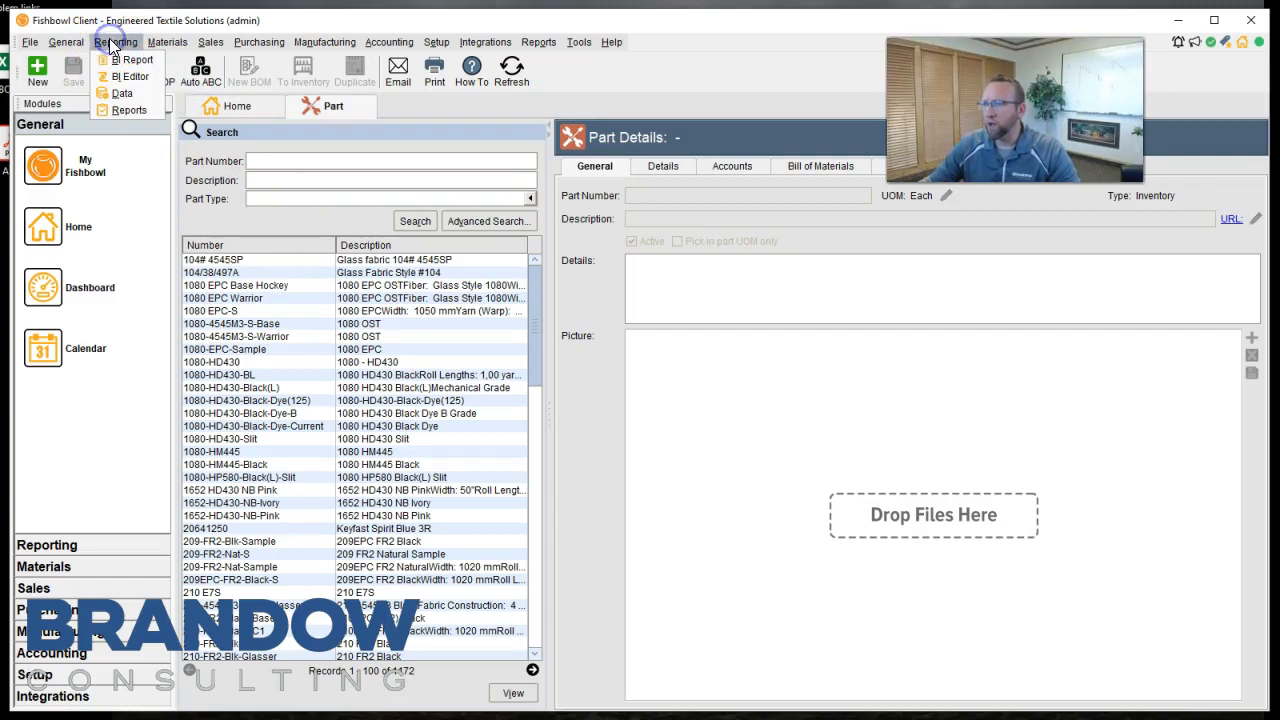
pyautogui.click(128, 111)
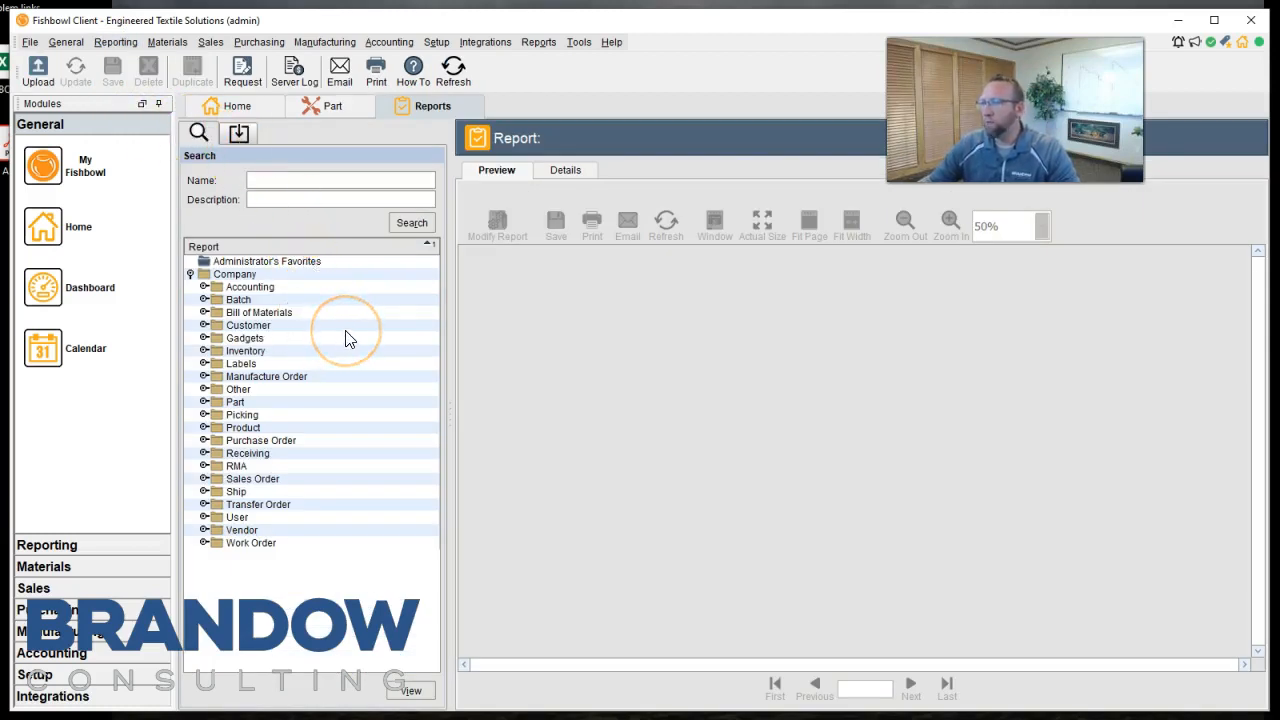
# Upload the report file ROP Calculator v18.7.jasper from the Common Reports folder and name the report ROP Calculator.
pyautogui.click(38, 80)
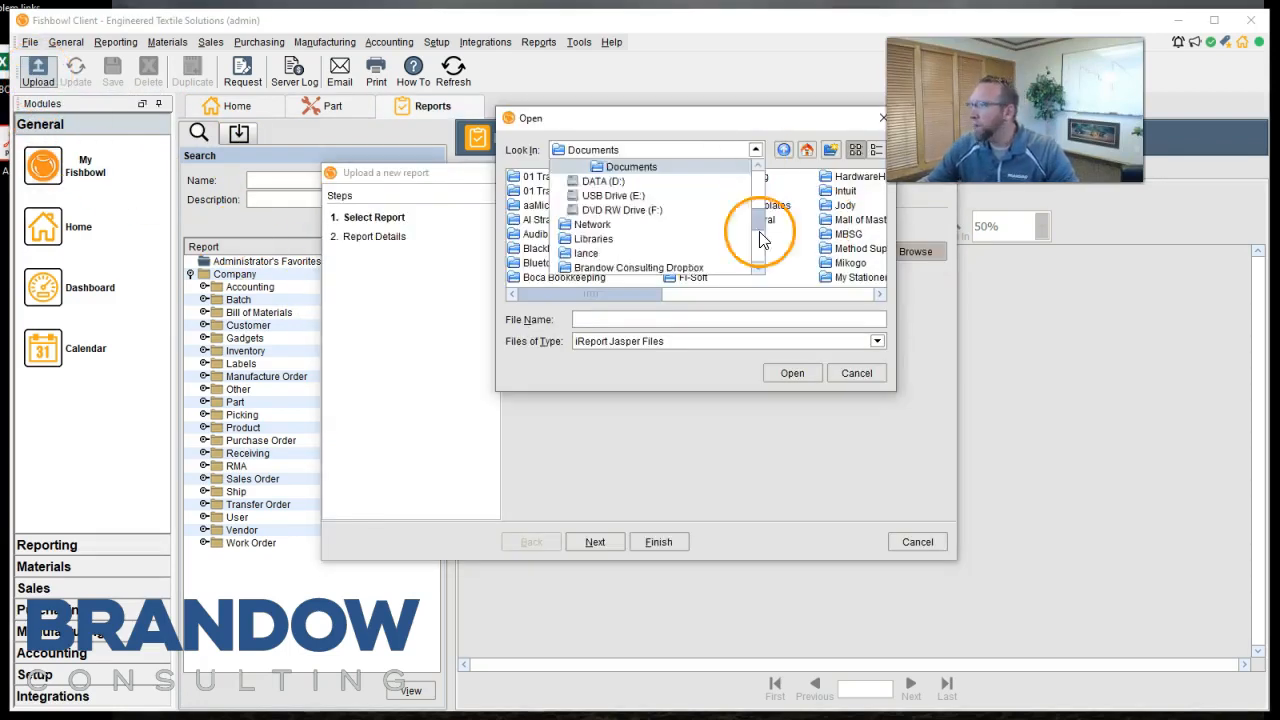
pyautogui.moveTo(762, 238); pyautogui.dragTo(765, 232)
pyautogui.doubleClick(766, 237)
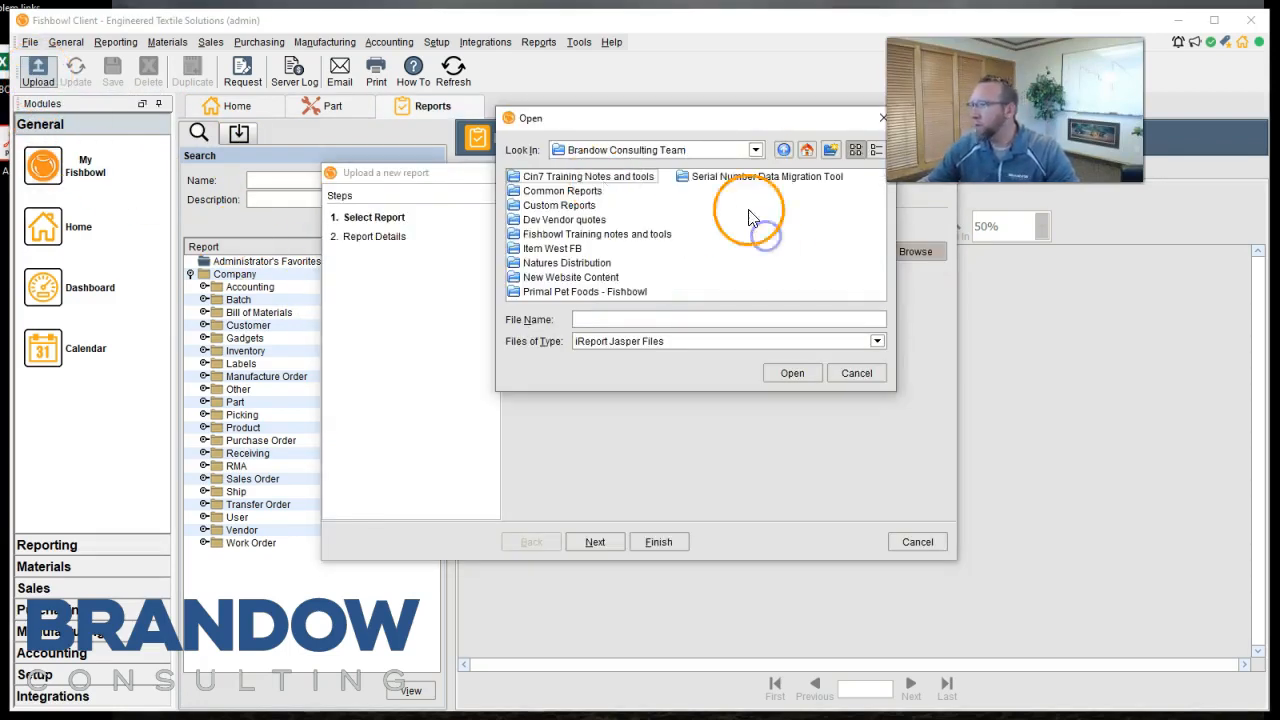
pyautogui.doubleClick(574, 191)
pyautogui.moveTo(586, 293); pyautogui.dragTo(654, 293)
pyautogui.doubleClick(656, 263)
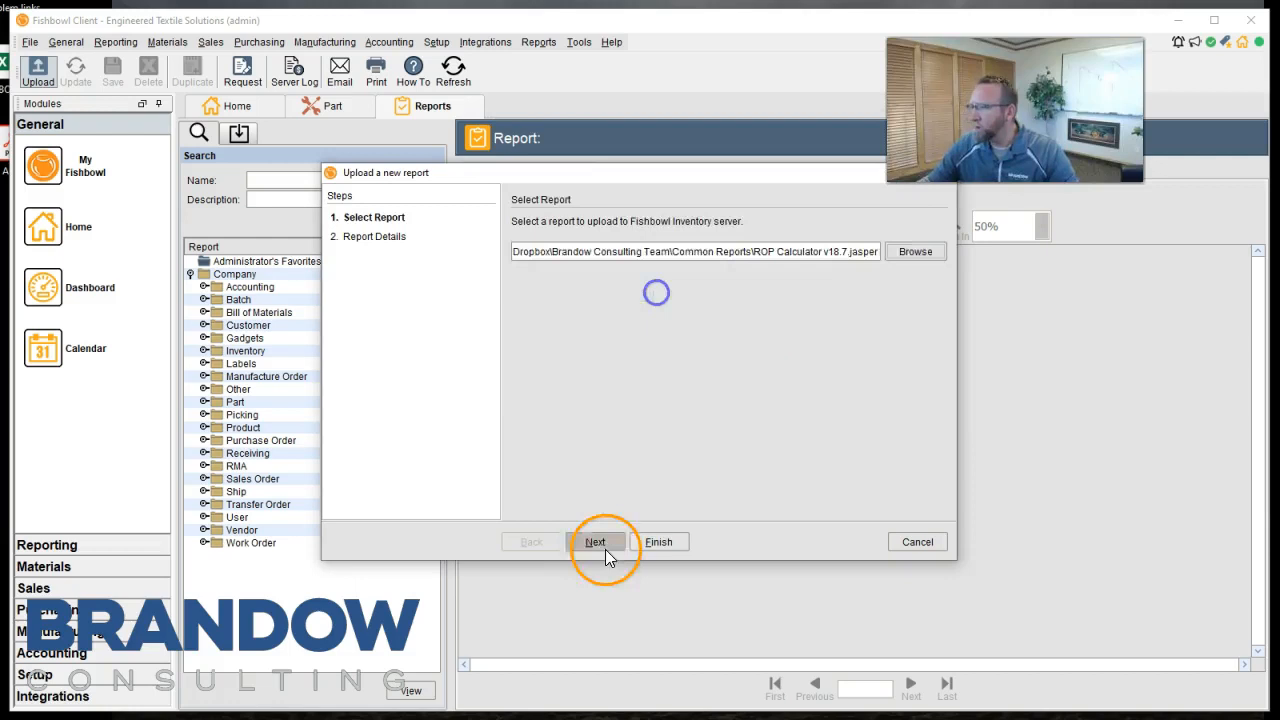
pyautogui.click(602, 544)
pyautogui.moveTo(679, 248); pyautogui.dragTo(651, 250)
pyautogui.press('BackSpace')
pyautogui.click(657, 543)
# Open the ROP Calculator report and regenerate it with the New to Fishbowl option enabled.
pyautogui.click(278, 560)
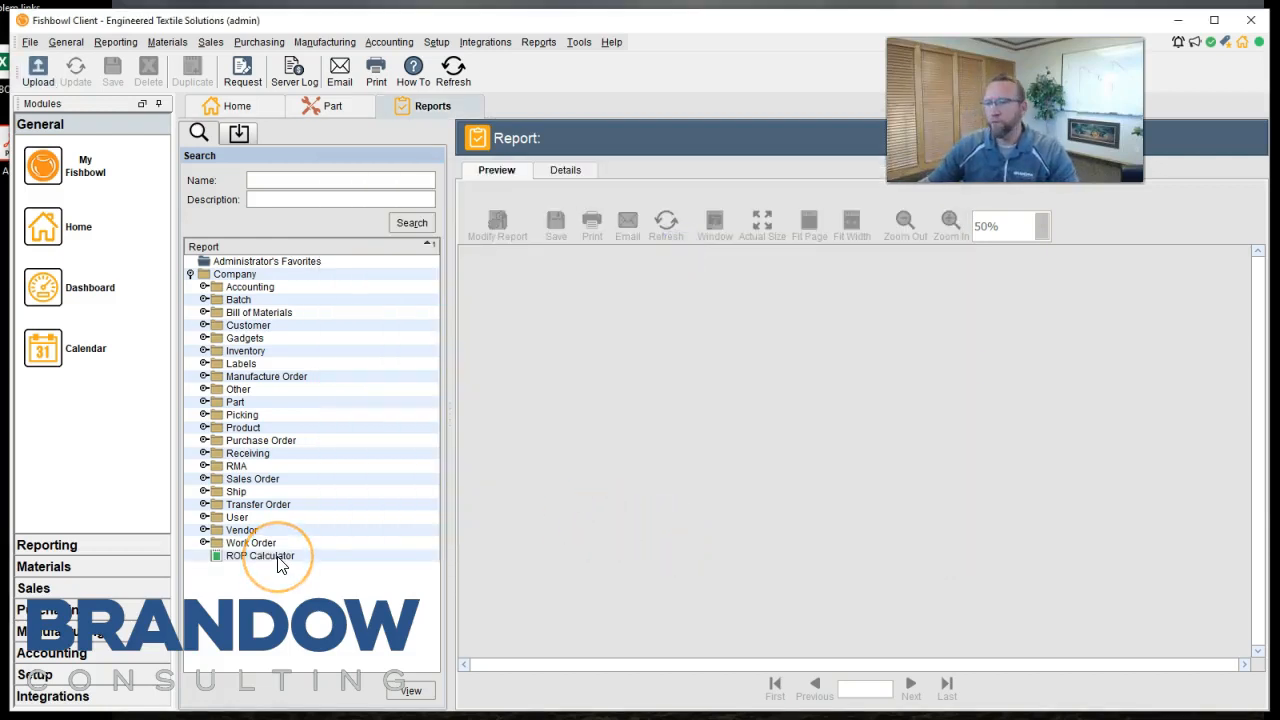
pyautogui.click(279, 562)
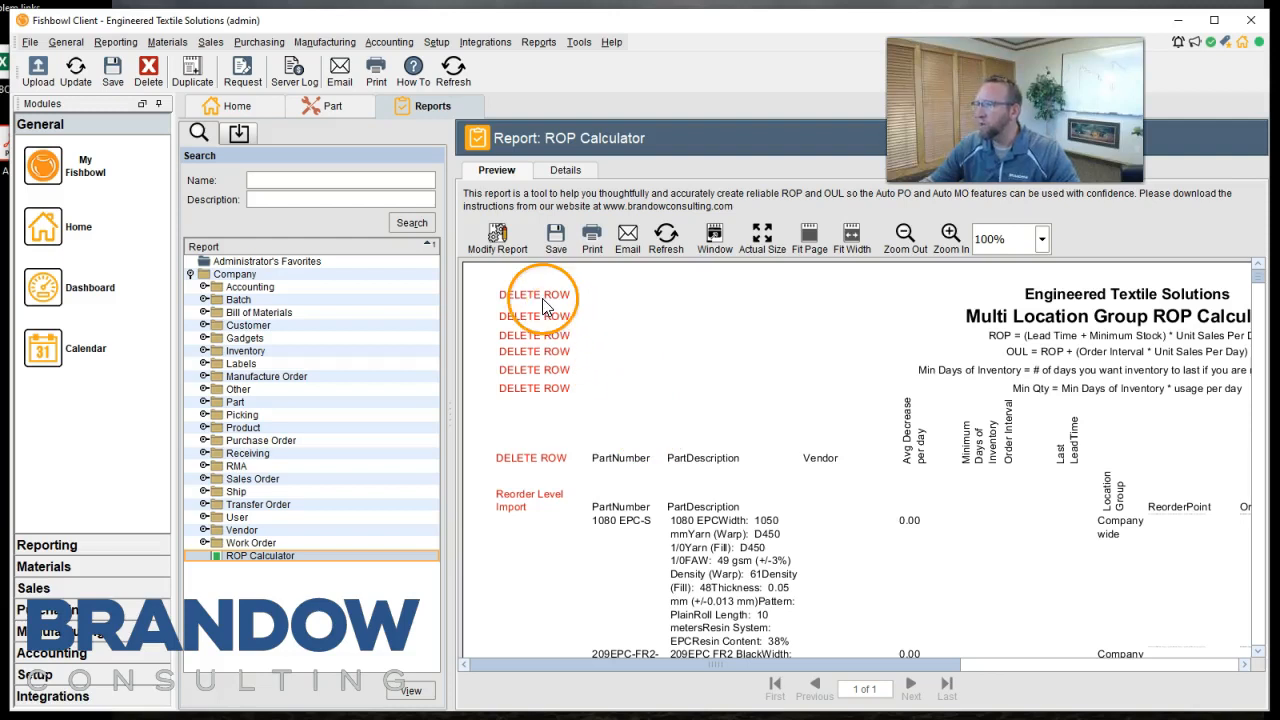
pyautogui.click(494, 242)
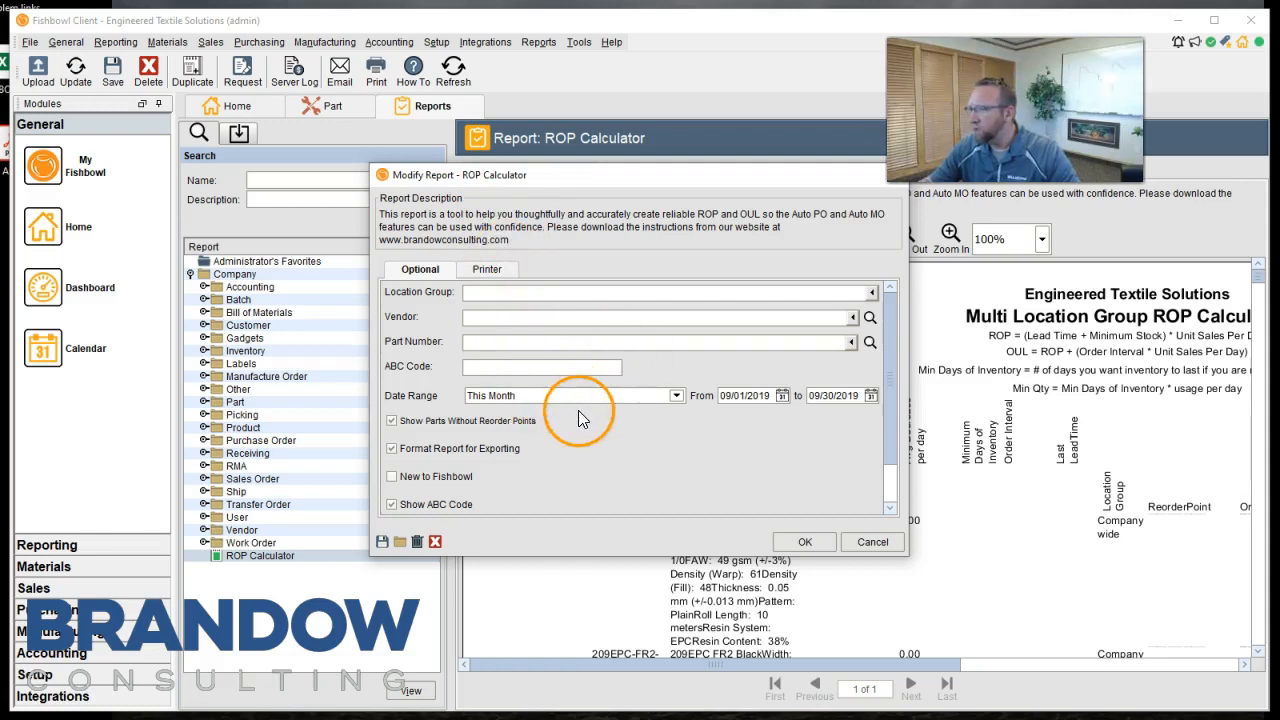
pyautogui.scroll(-2, 395, 432)
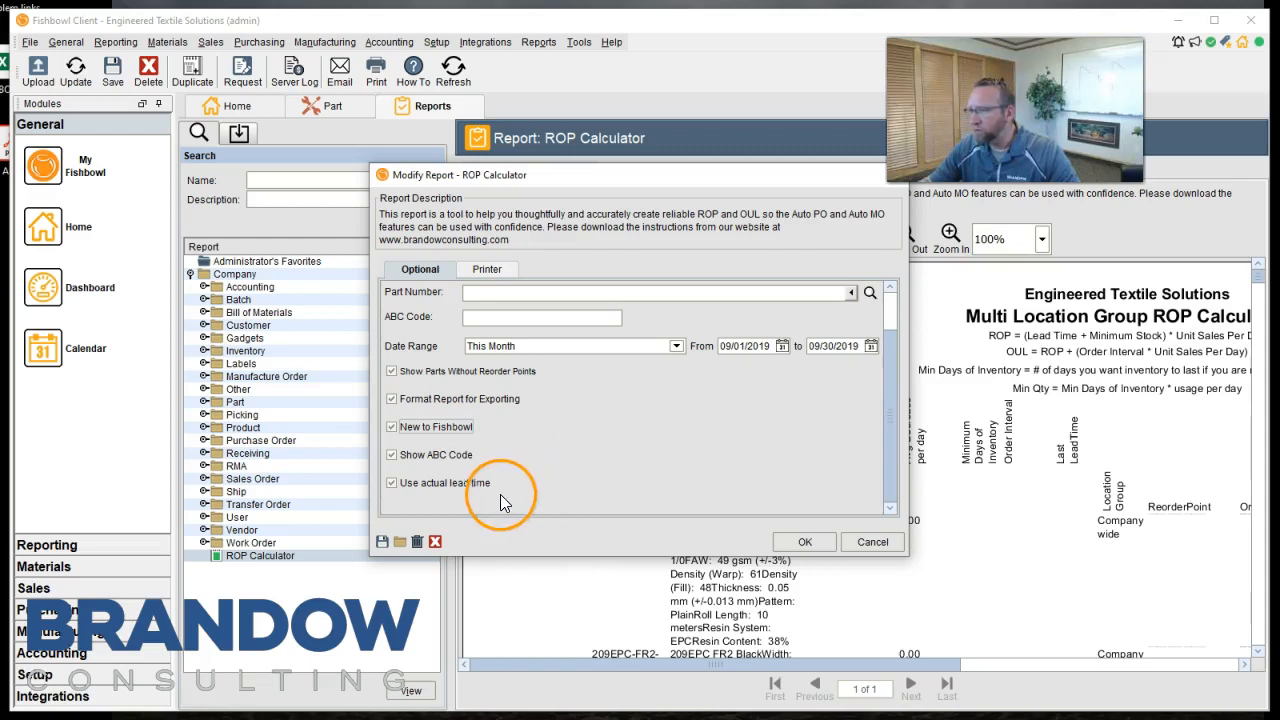
pyautogui.click(805, 541)
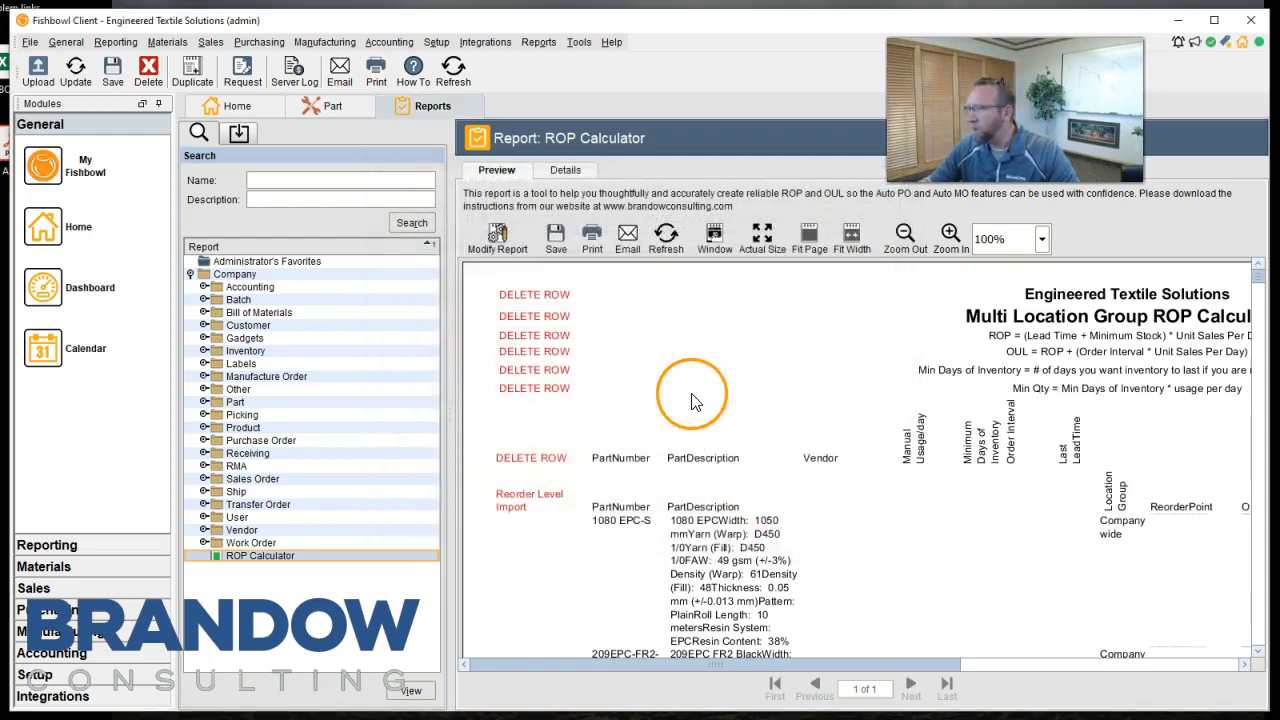
# Export the report to the Desktop as a CSV file named ROP Calculator.
pyautogui.click(559, 241)
pyautogui.click(905, 552)
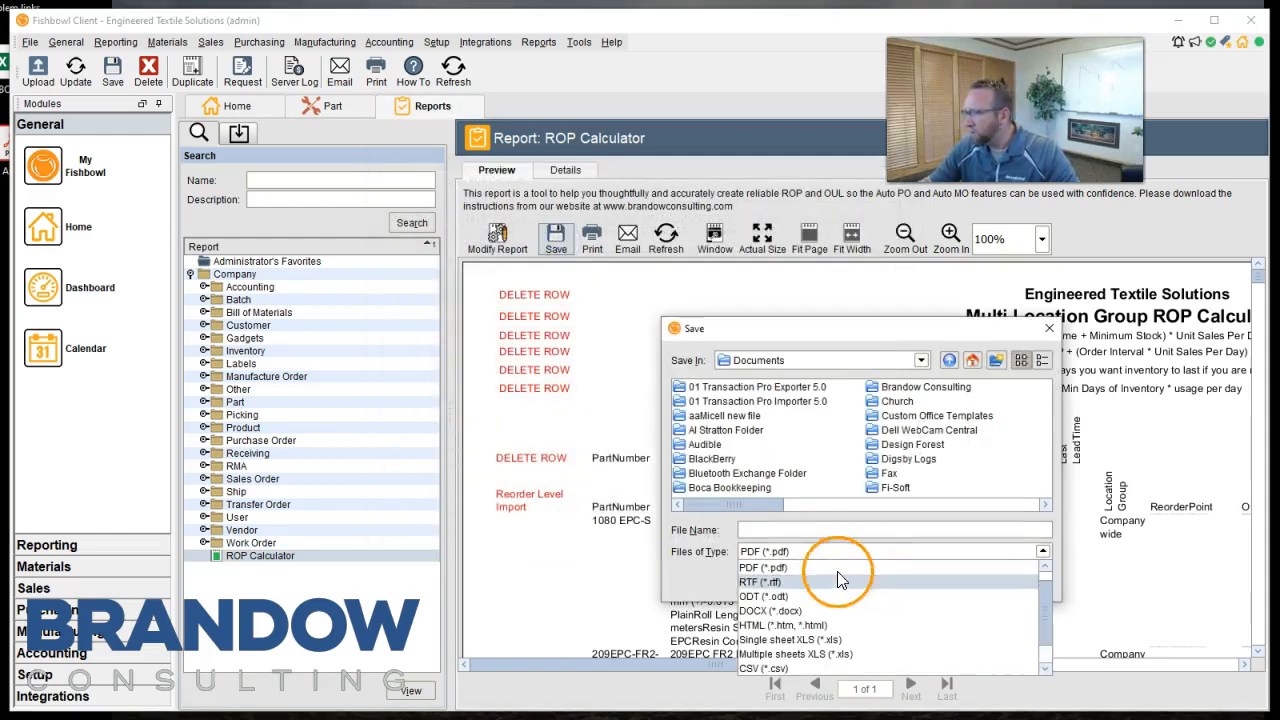
pyautogui.click(765, 668)
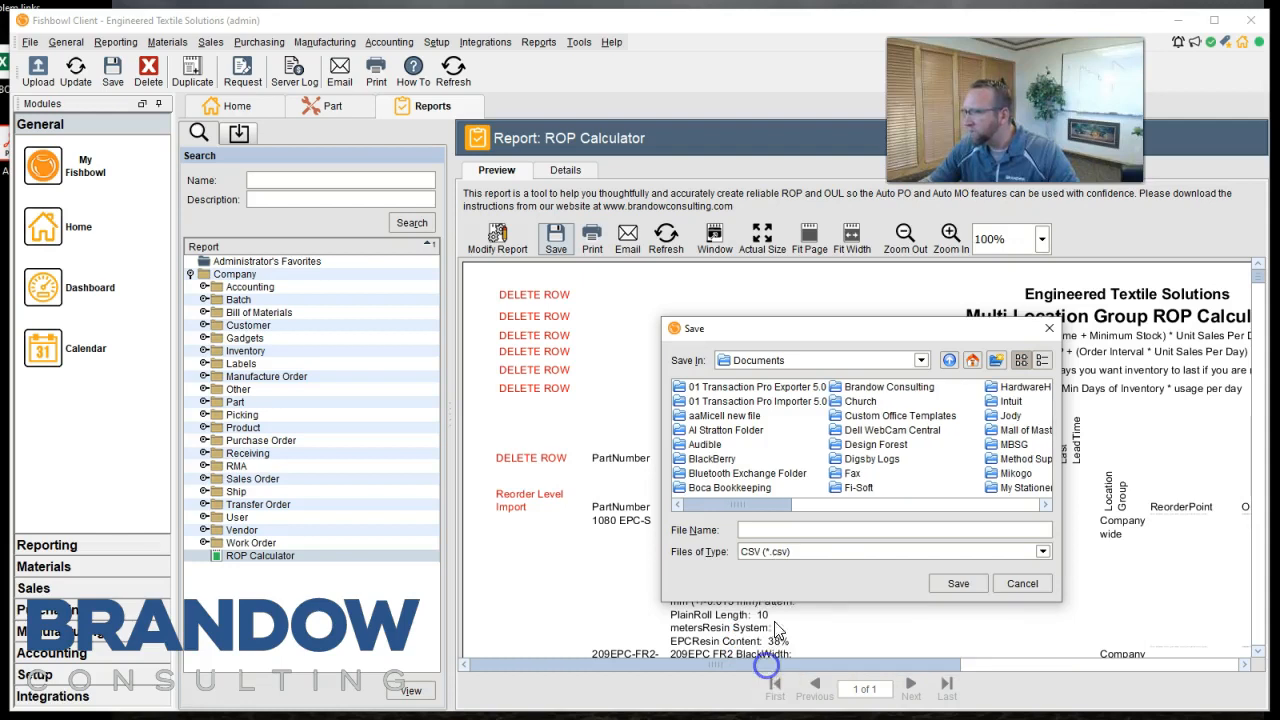
pyautogui.click(919, 359)
pyautogui.moveTo(928, 441); pyautogui.dragTo(929, 365)
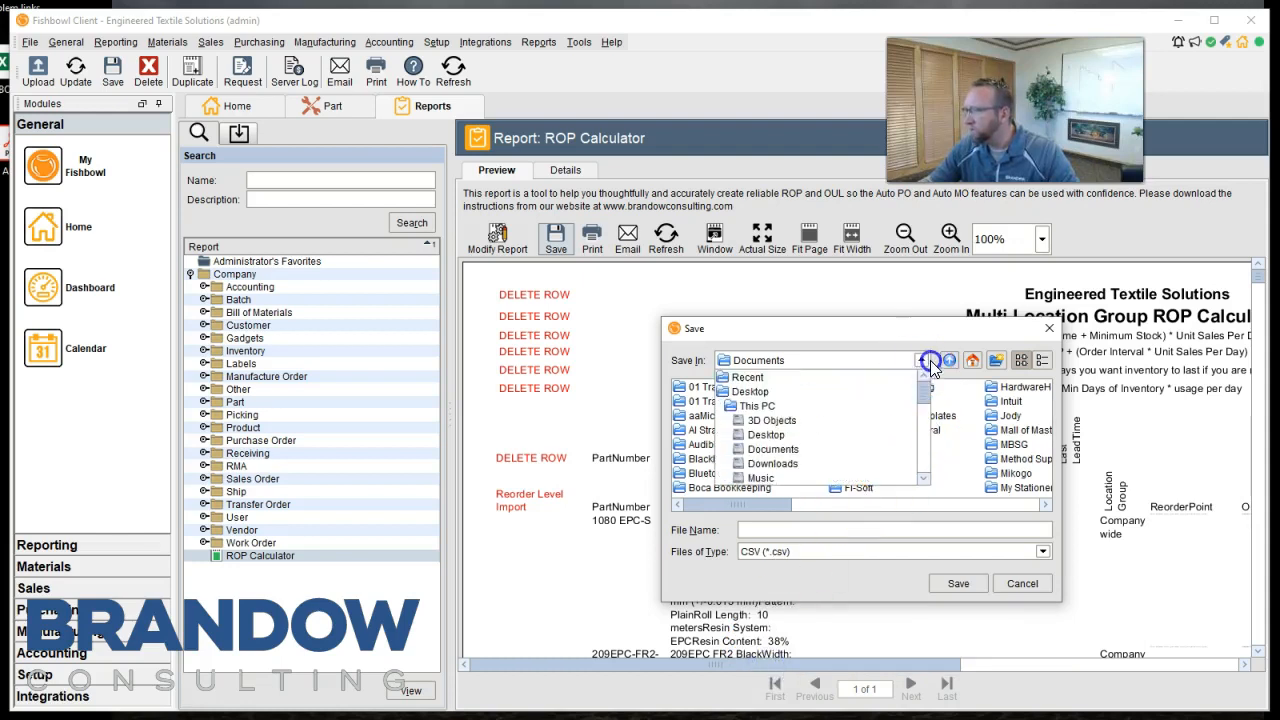
pyautogui.click(790, 391)
pyautogui.click(757, 530)
pyautogui.write('ROP Calculator')
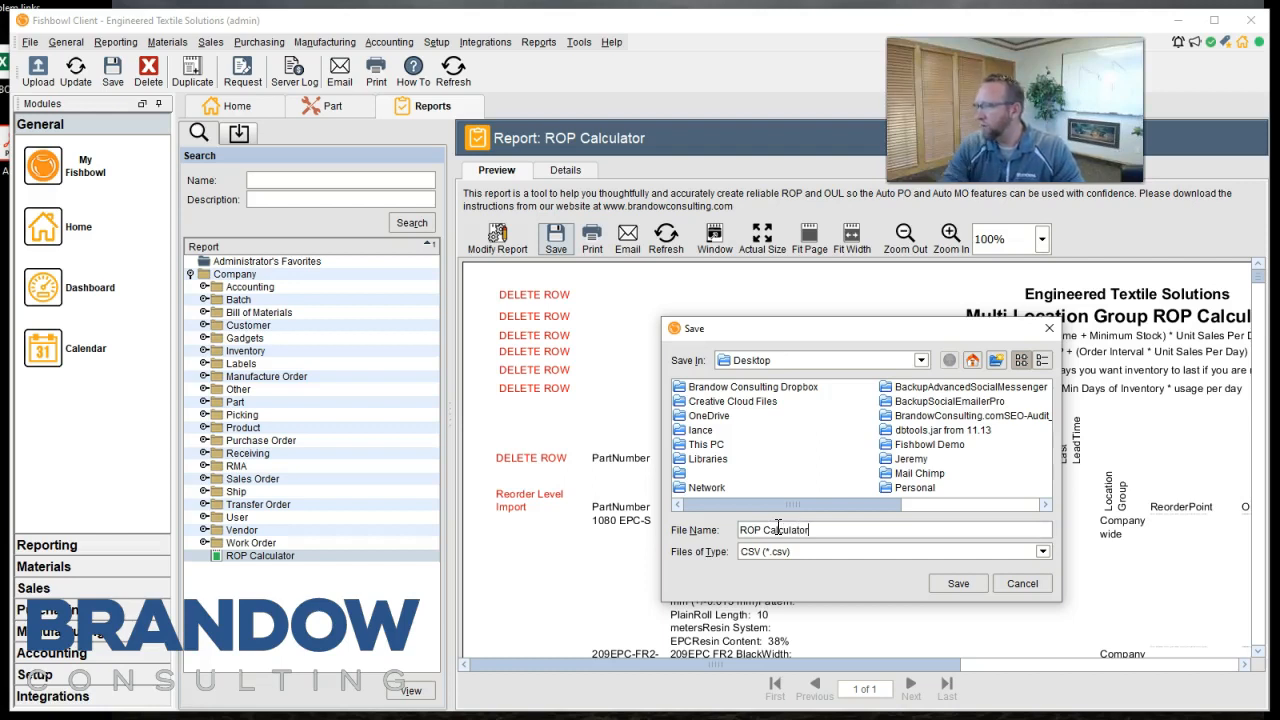
pyautogui.press('Return')
# Open the exported ROP Calculator file from the desktop in Excel and widen columns B to F, including part descriptions and manual usage.
pyautogui.click(1179, 22)
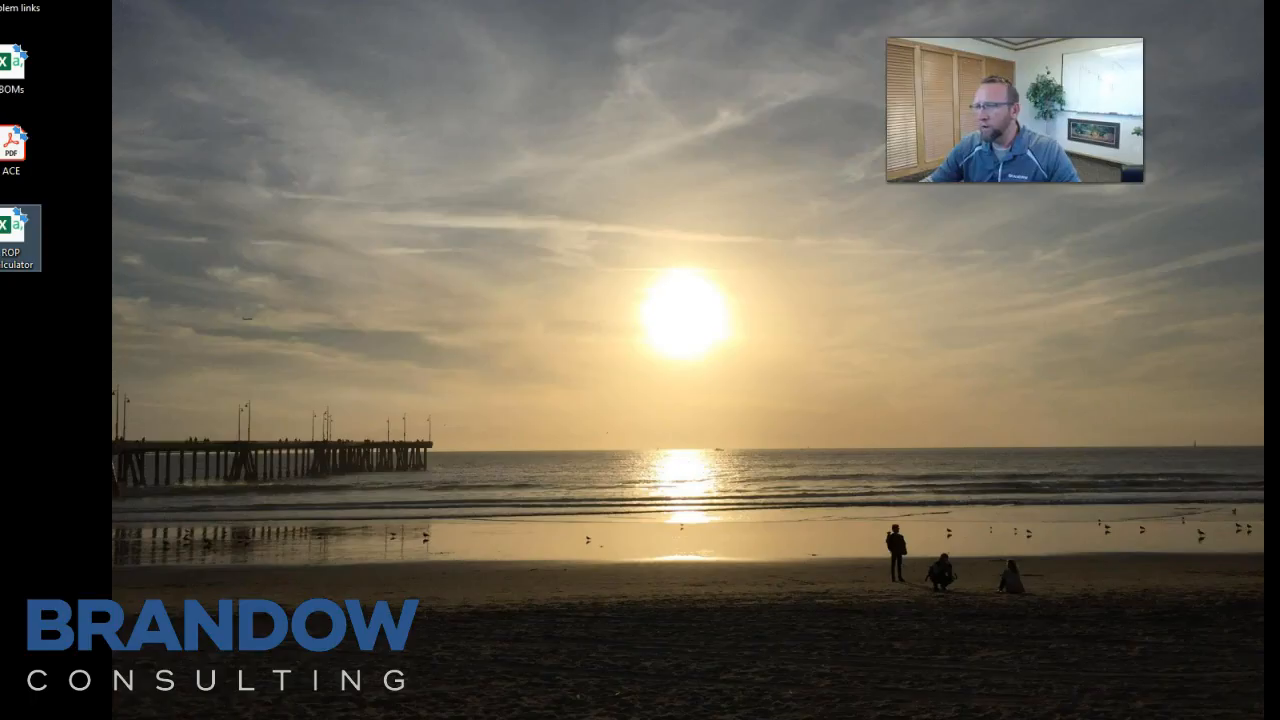
pyautogui.doubleClick(14, 225)
pyautogui.moveTo(134, 179); pyautogui.dragTo(460, 175)
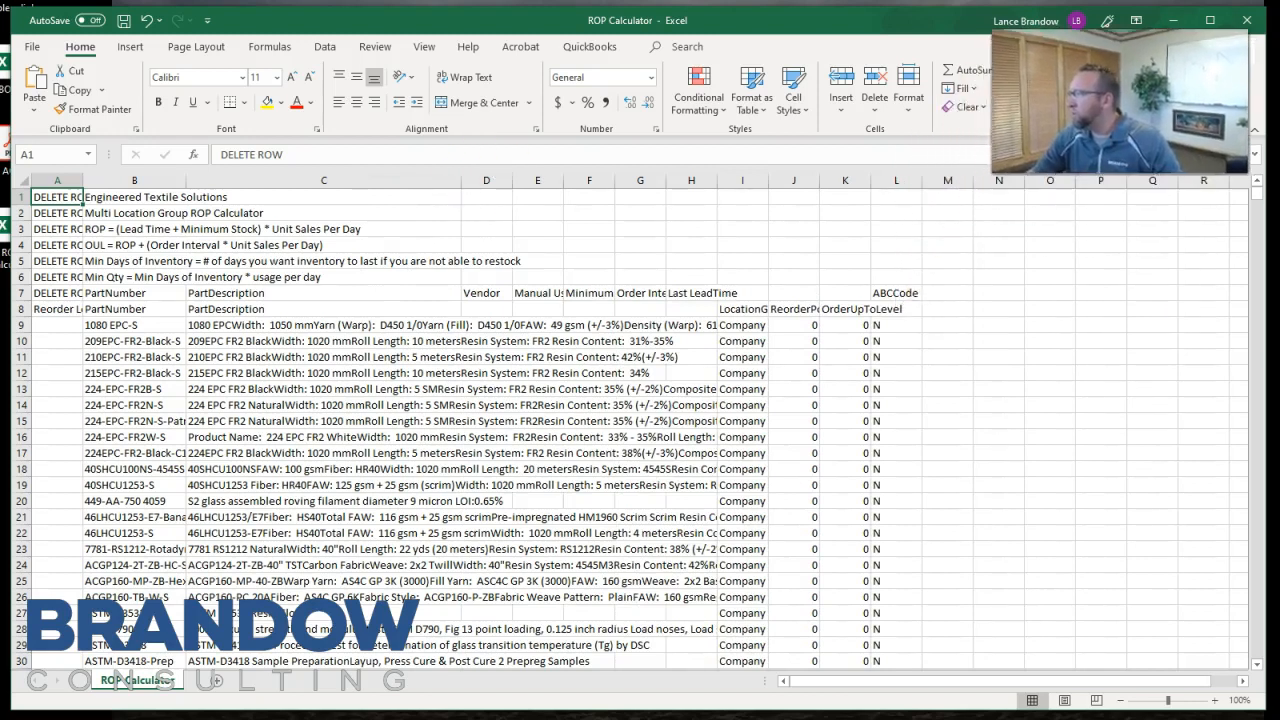
pyautogui.moveTo(511, 180); pyautogui.dragTo(703, 178)
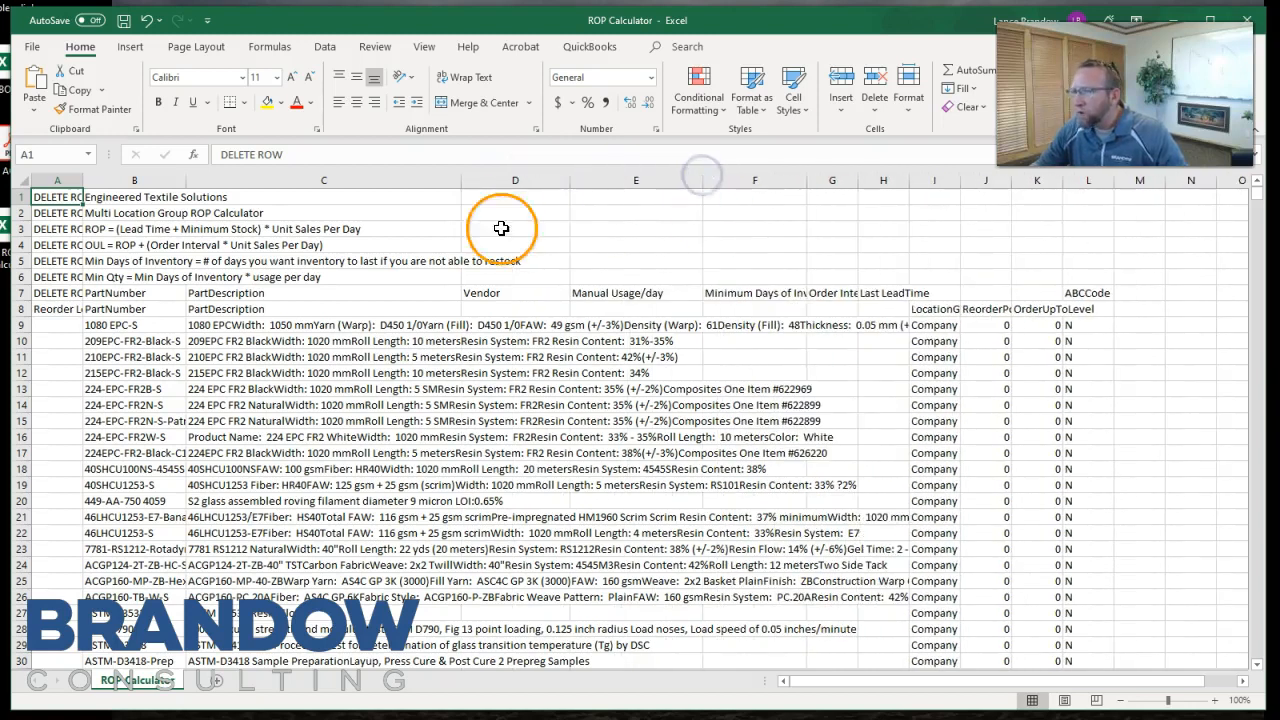
# Review the ROP formula in B3, widen the Minimum Days of Inventory, Order Interval and Last LeadTime columns, and narrow the PartDescription column.
pyautogui.click(97, 230)
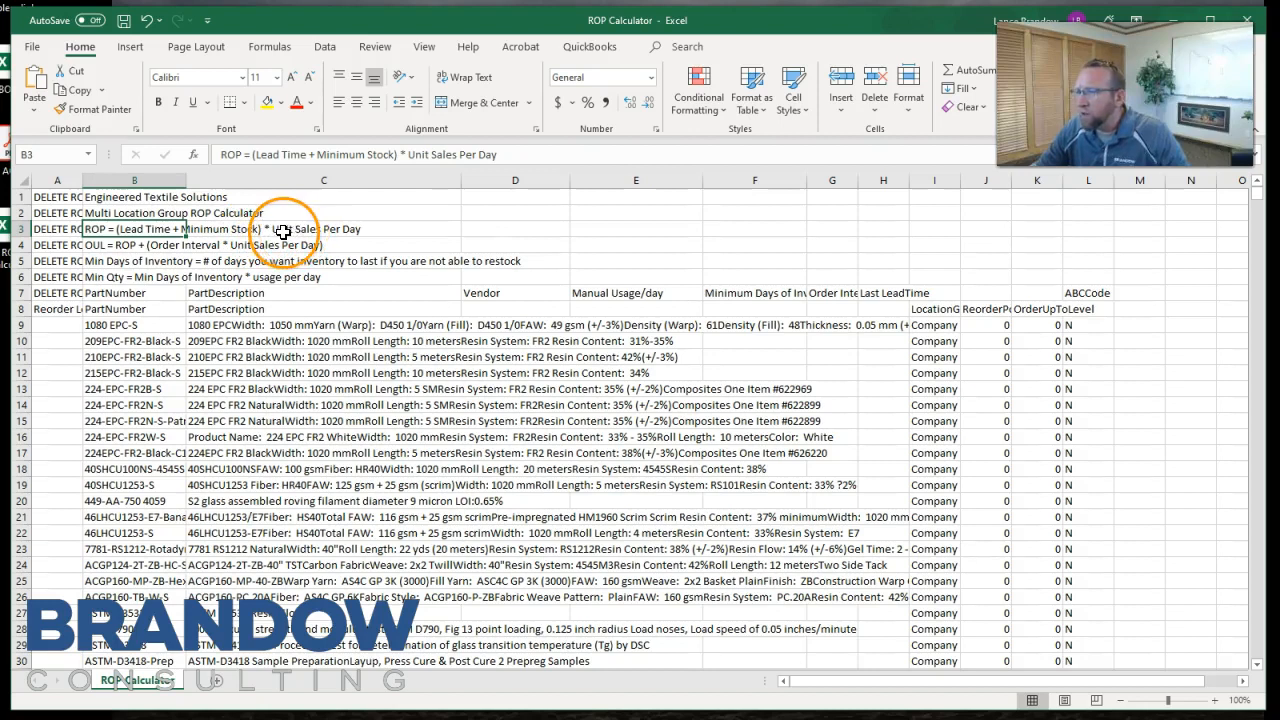
pyautogui.click(374, 228)
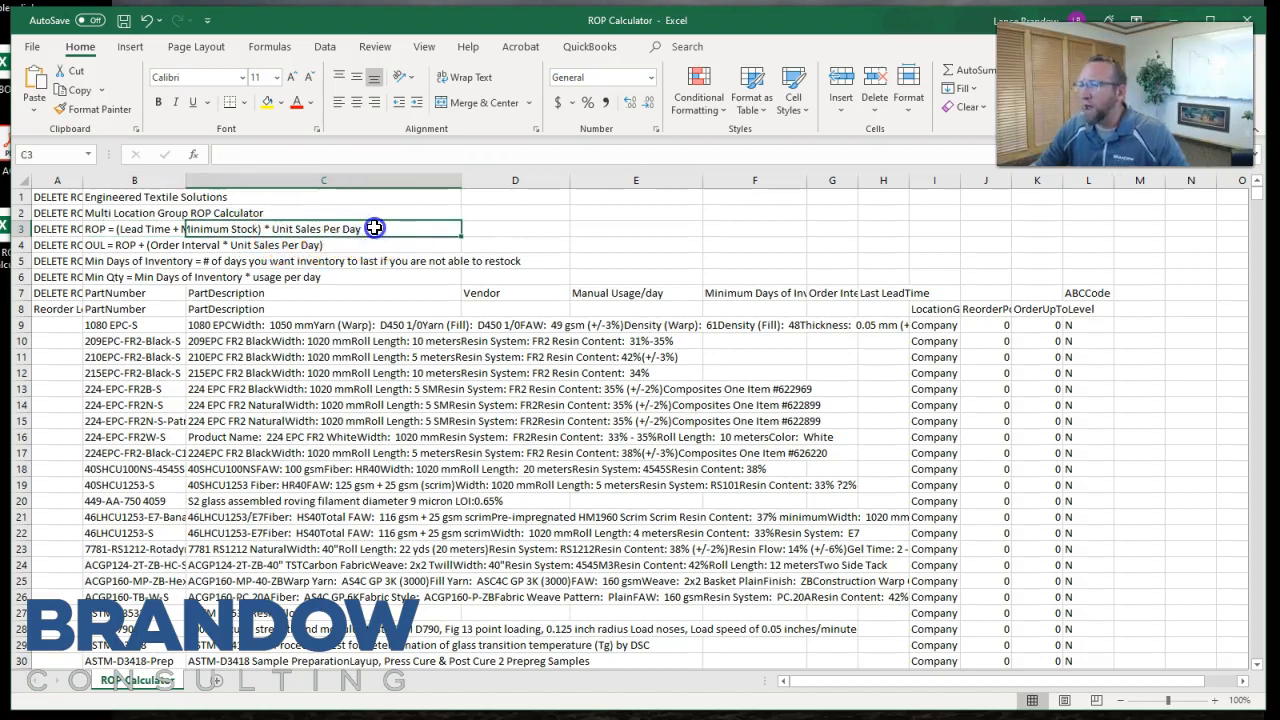
pyautogui.click(160, 228)
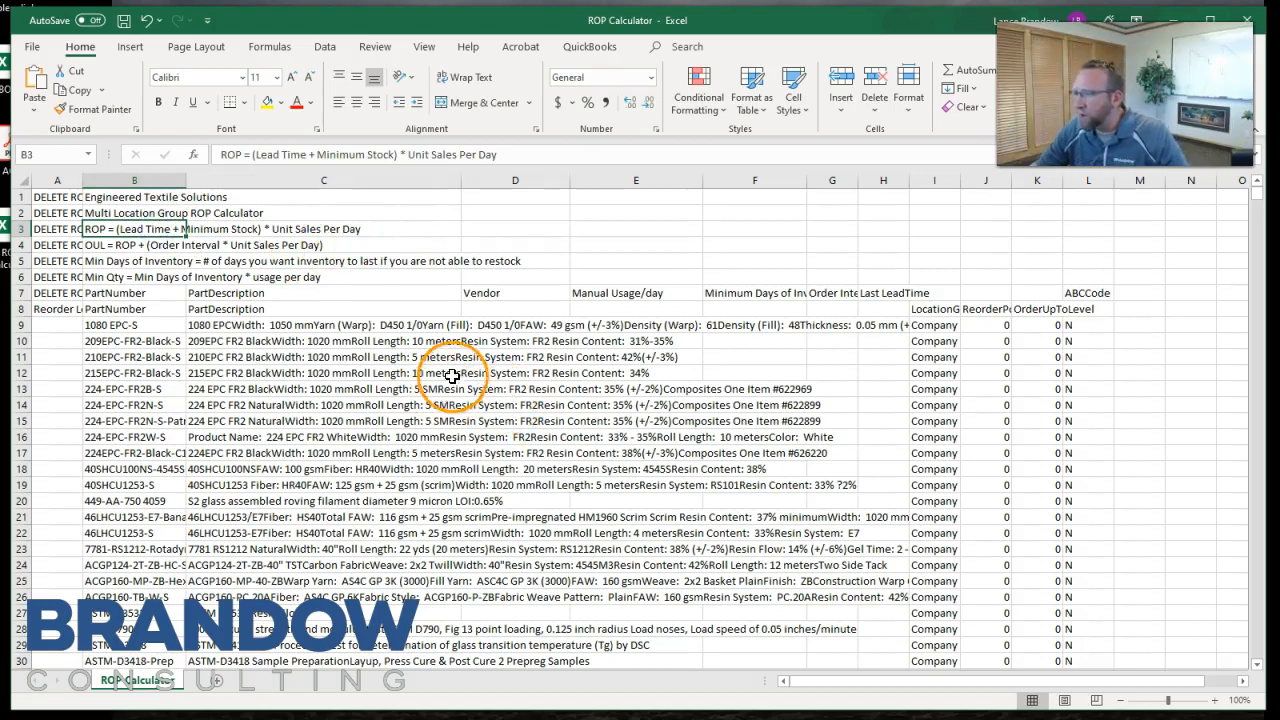
pyautogui.moveTo(806, 178); pyautogui.dragTo(1051, 180)
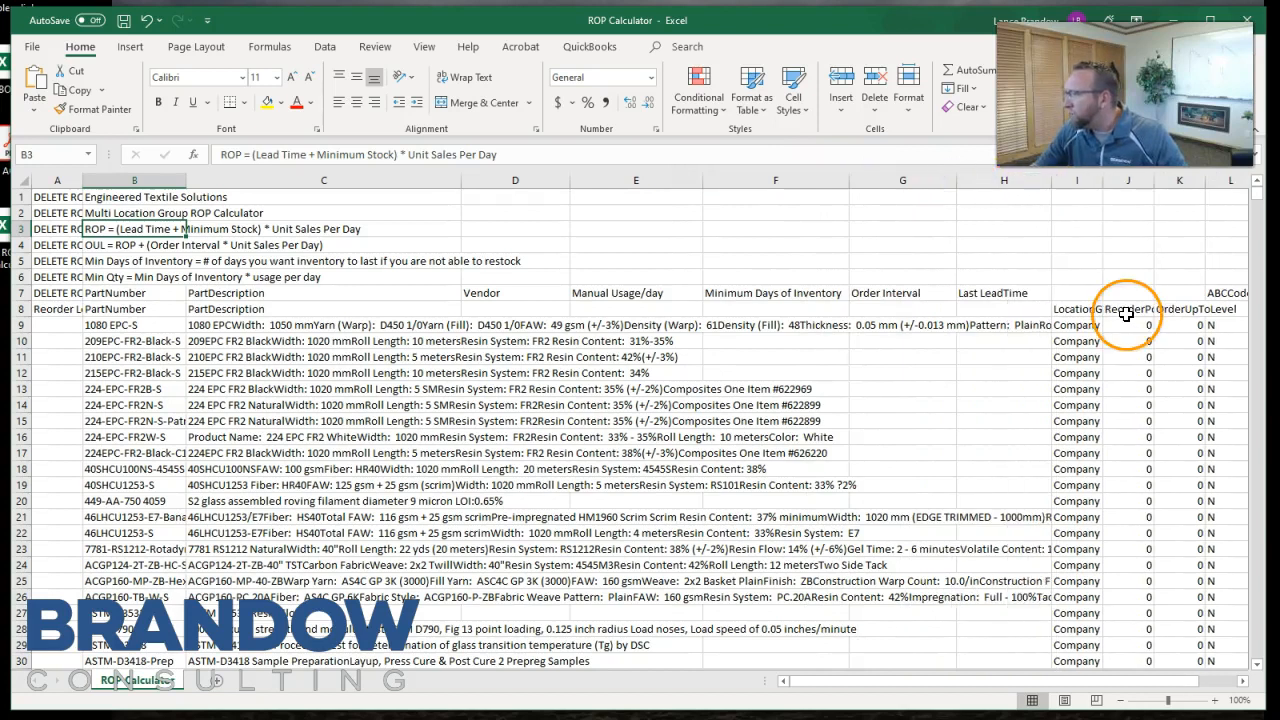
pyautogui.moveTo(461, 179); pyautogui.dragTo(394, 182)
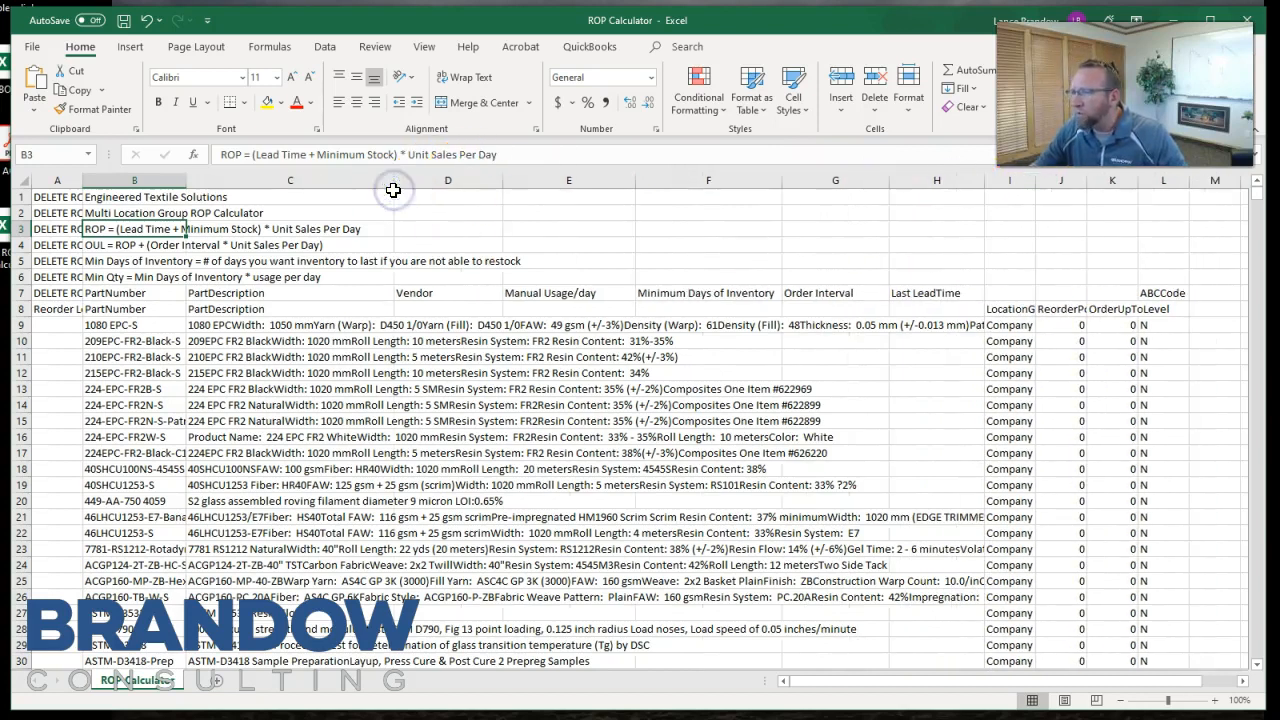
# Enter x as the Vendor in D9 and fill it down the column for all parts.
pyautogui.click(416, 327)
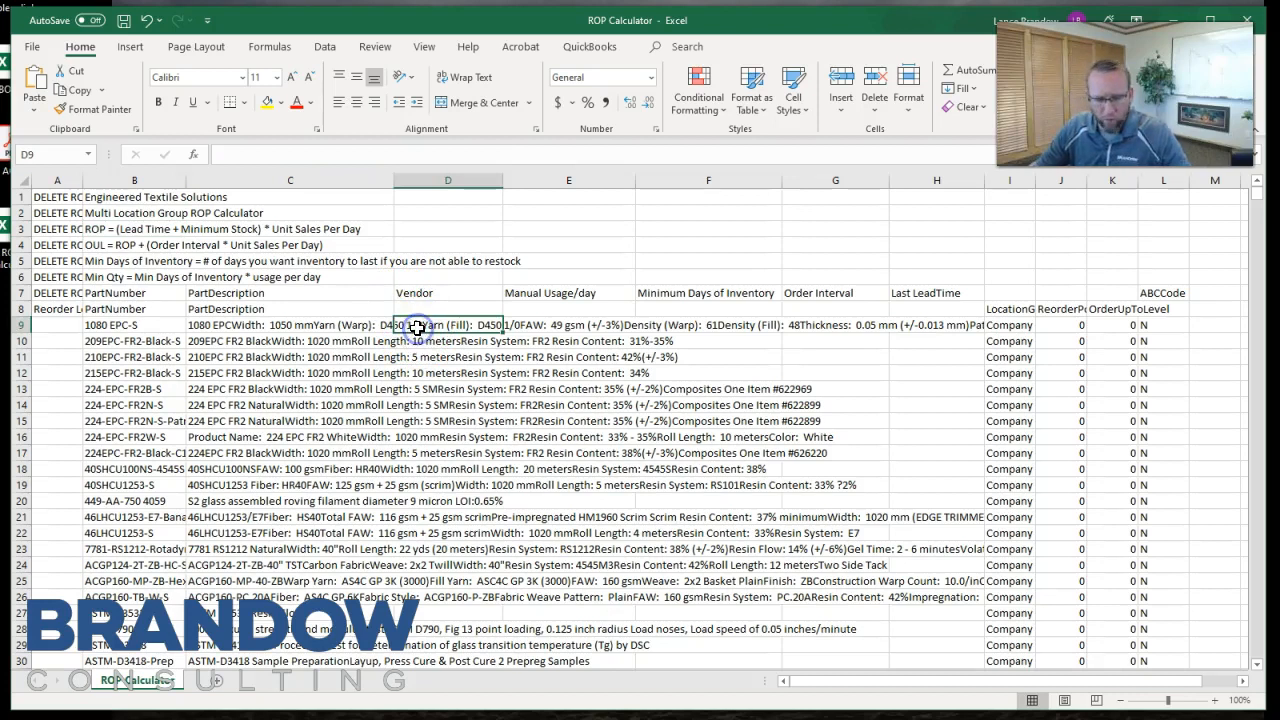
pyautogui.write('x')
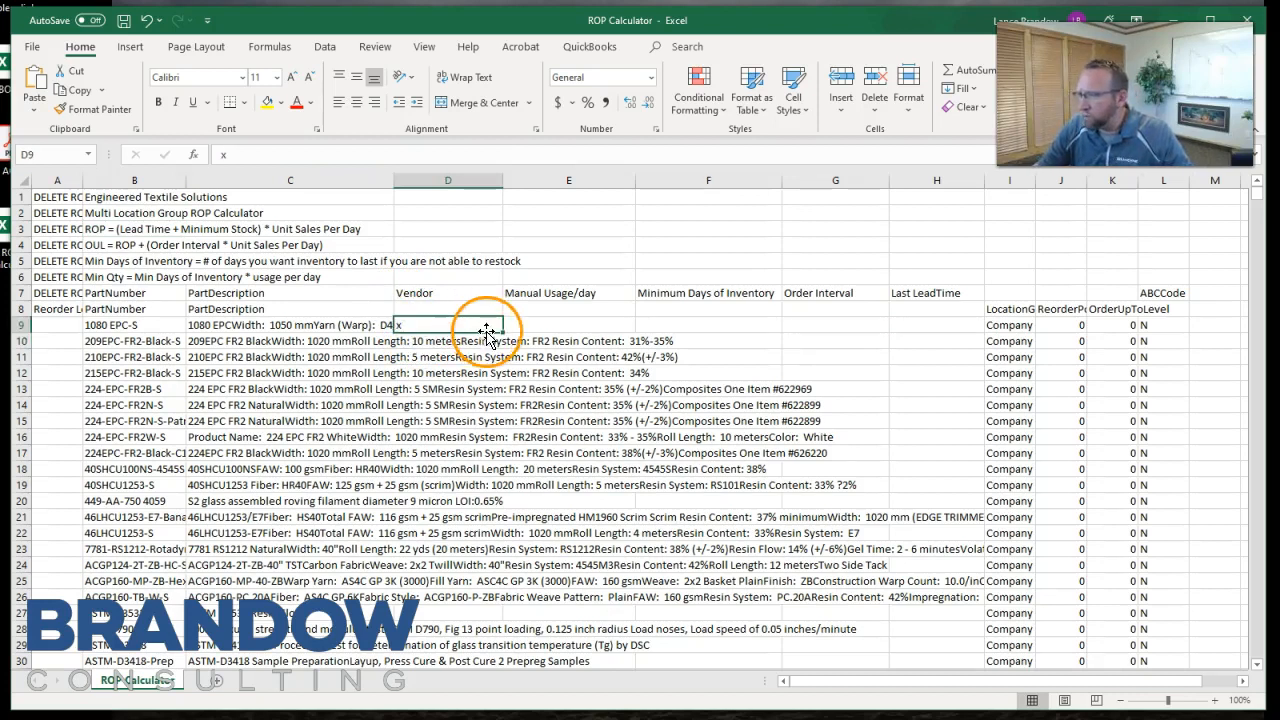
pyautogui.doubleClick(502, 331)
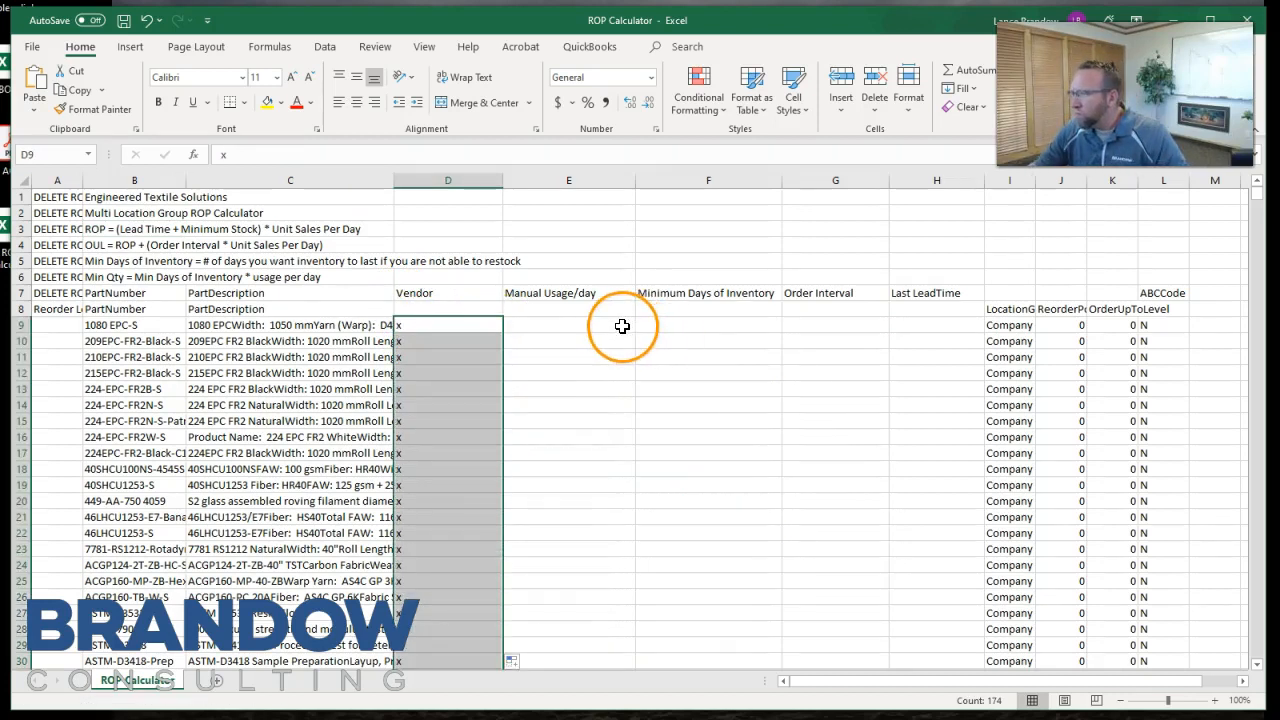
# For part 1080 EPC-S in row 9, set Minimum Days of Inventory to 7 and Order Interval to 30.
pyautogui.moveTo(586, 323); pyautogui.dragTo(945, 326)
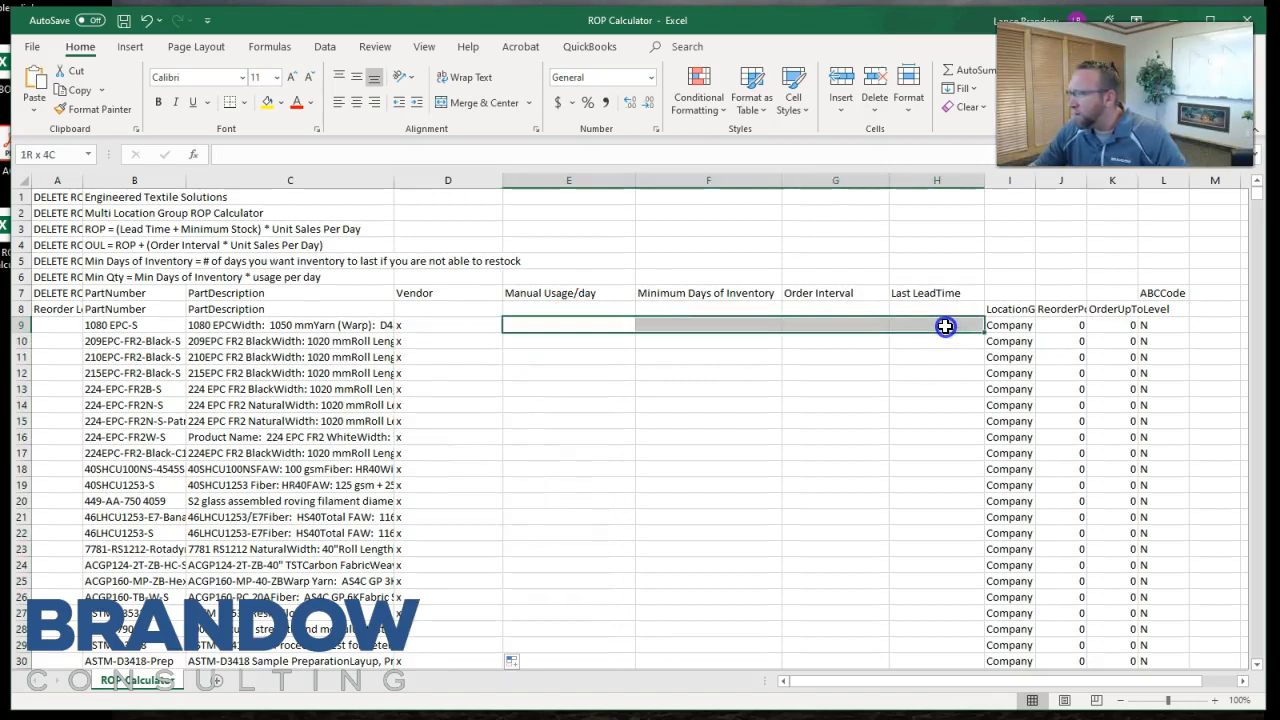
pyautogui.click(692, 327)
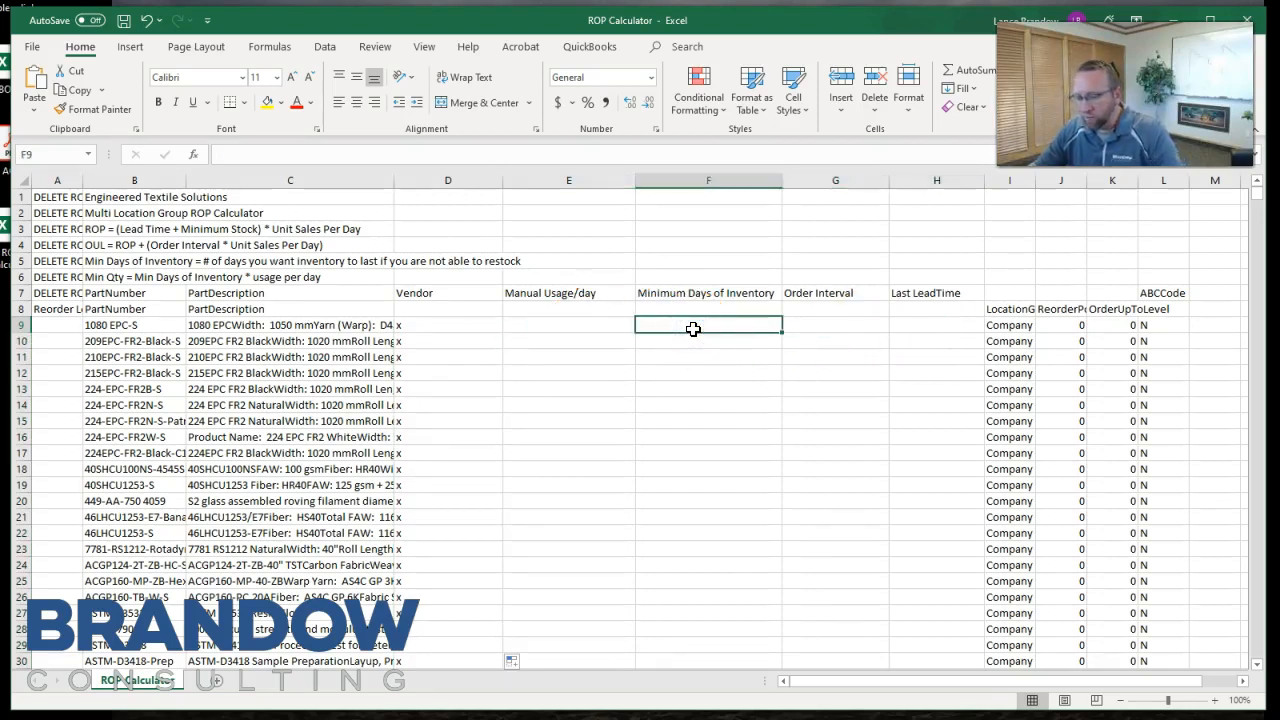
pyautogui.write('7')
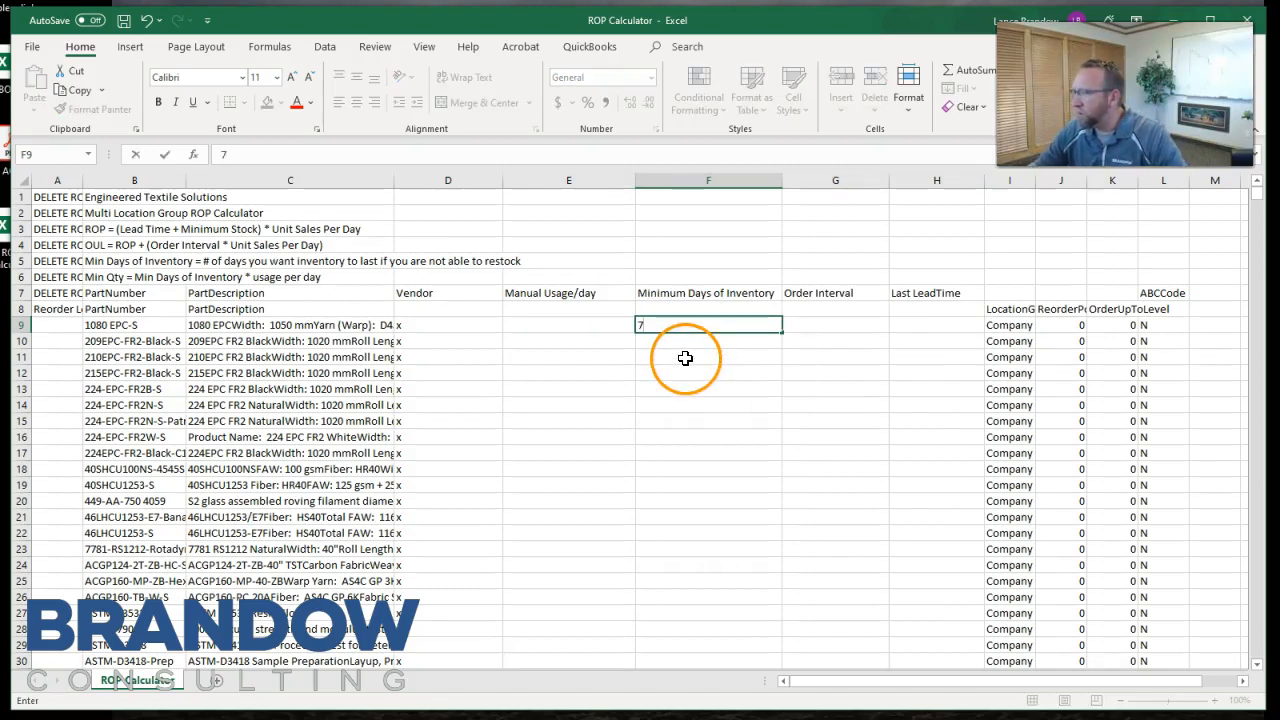
pyautogui.press('Return')
pyautogui.click(706, 325)
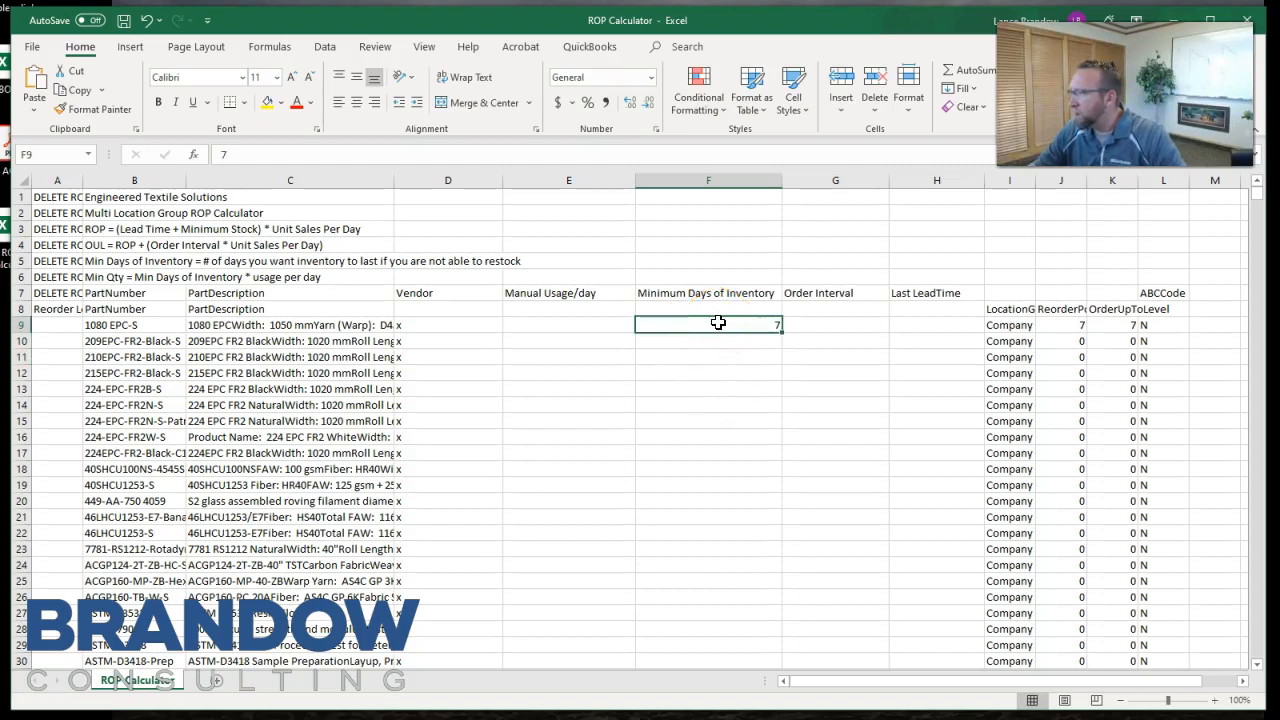
pyautogui.click(818, 326)
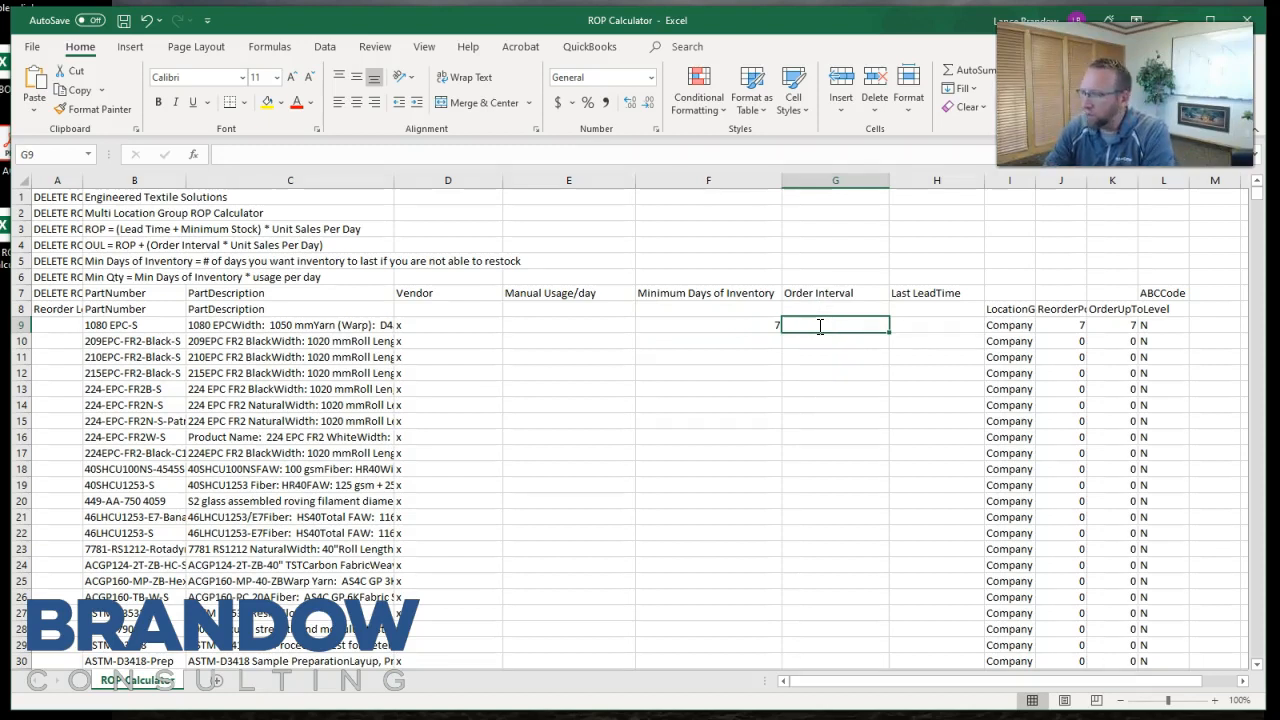
pyautogui.write('12')
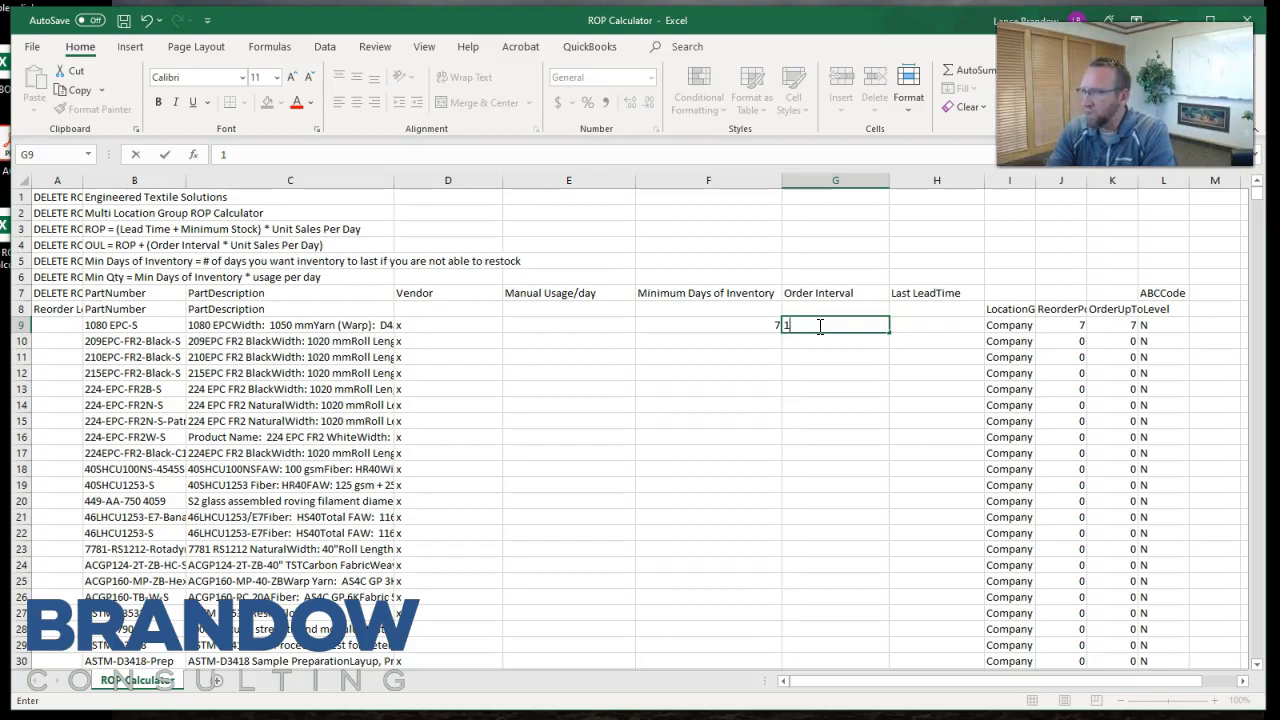
pyautogui.press('Return')
# For part 1080 EPC-S in row 9, set Manual Usage/day to 1 and Last LeadTime to 30.
pyautogui.click(578, 323)
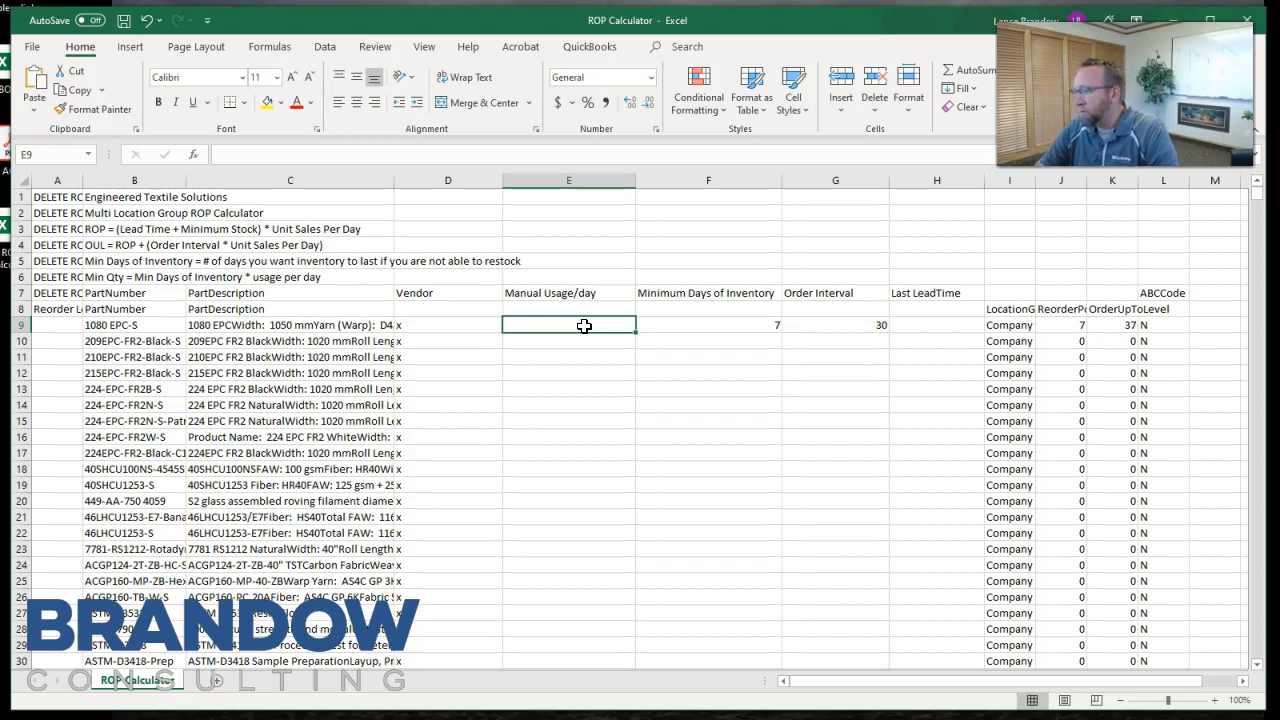
pyautogui.write('1')
pyautogui.press('Return')
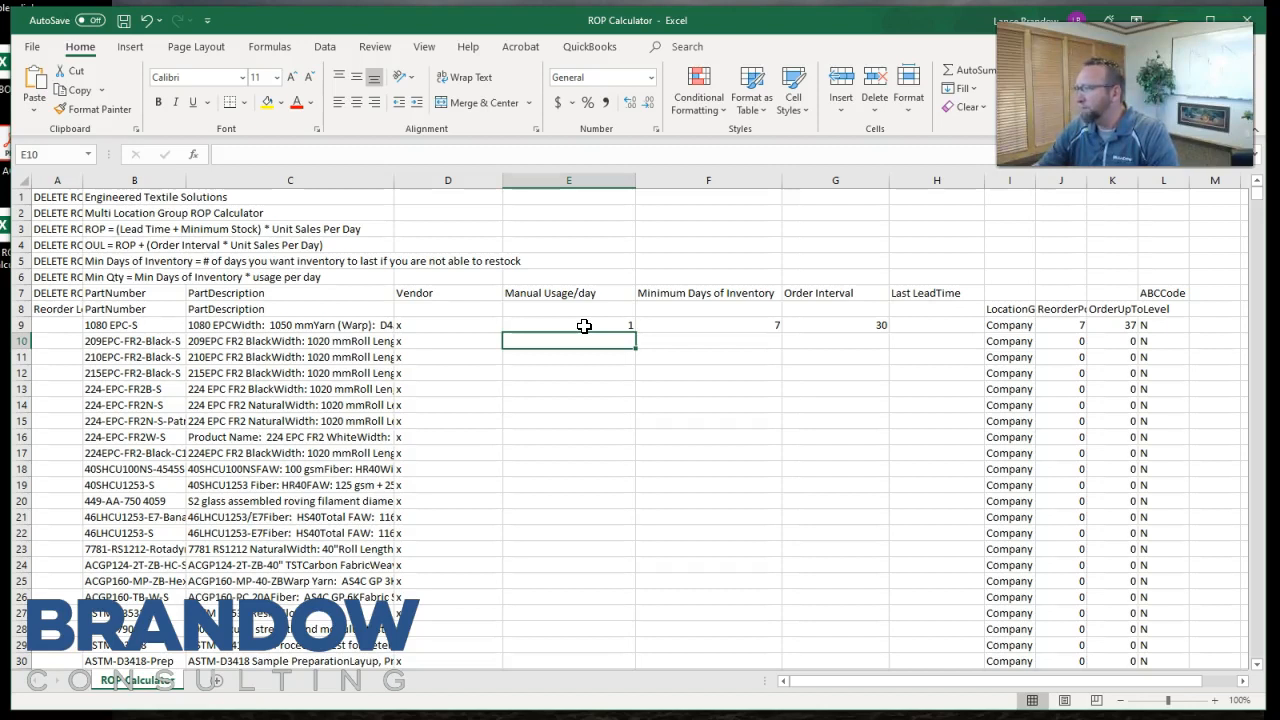
pyautogui.click(937, 325)
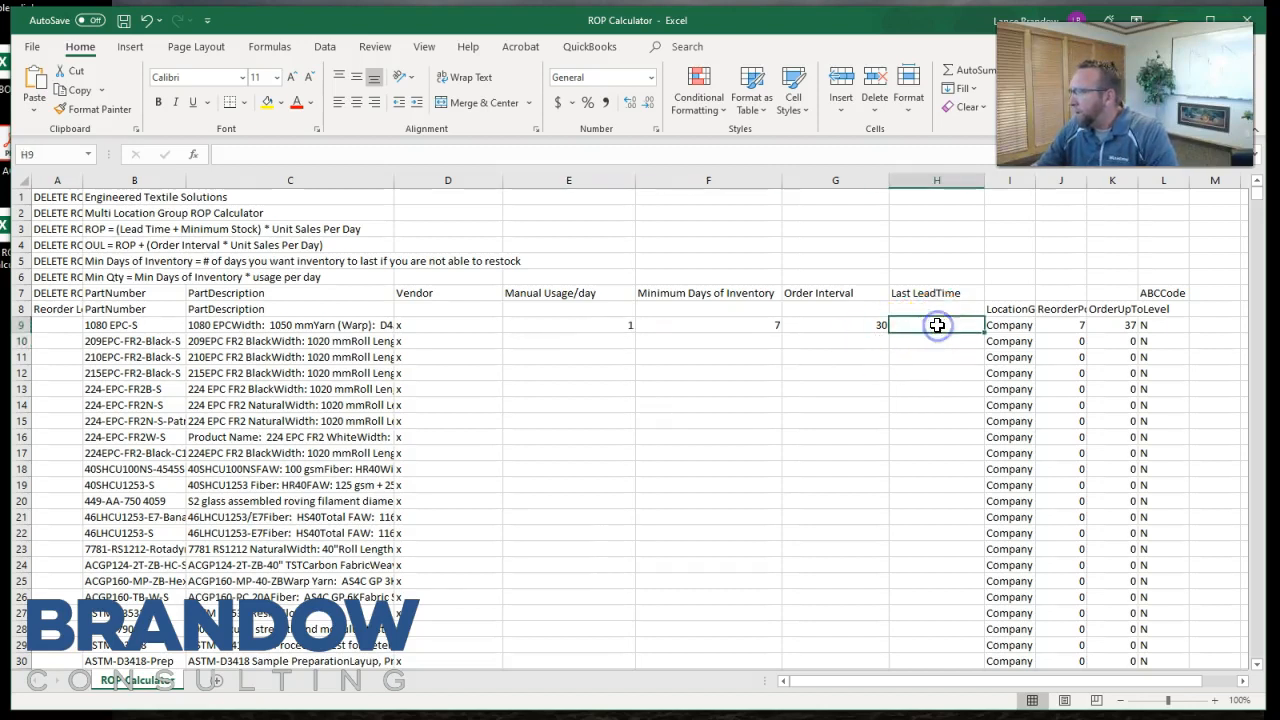
pyautogui.write('30')
pyautogui.press('Return')
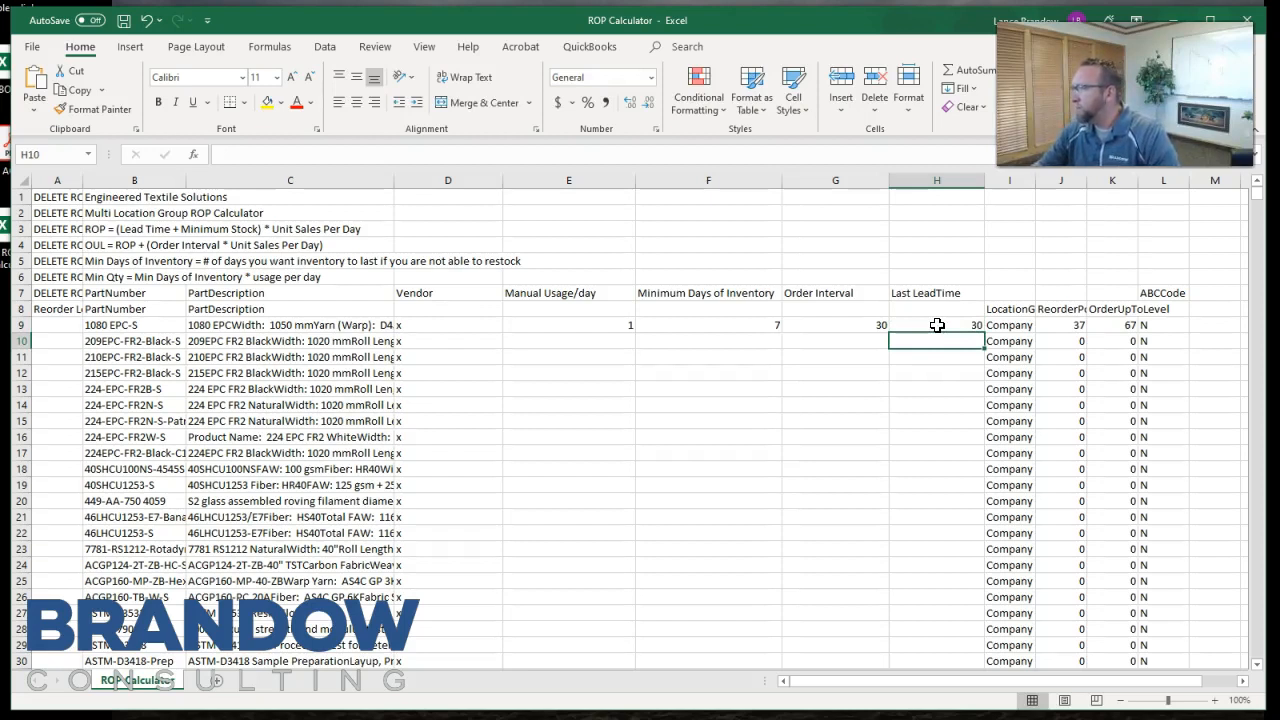
# Inspect the reorder point formula in J9 and widen the ReorderPoint and OrderUpToLevel columns to fit their headings.
pyautogui.click(1072, 326)
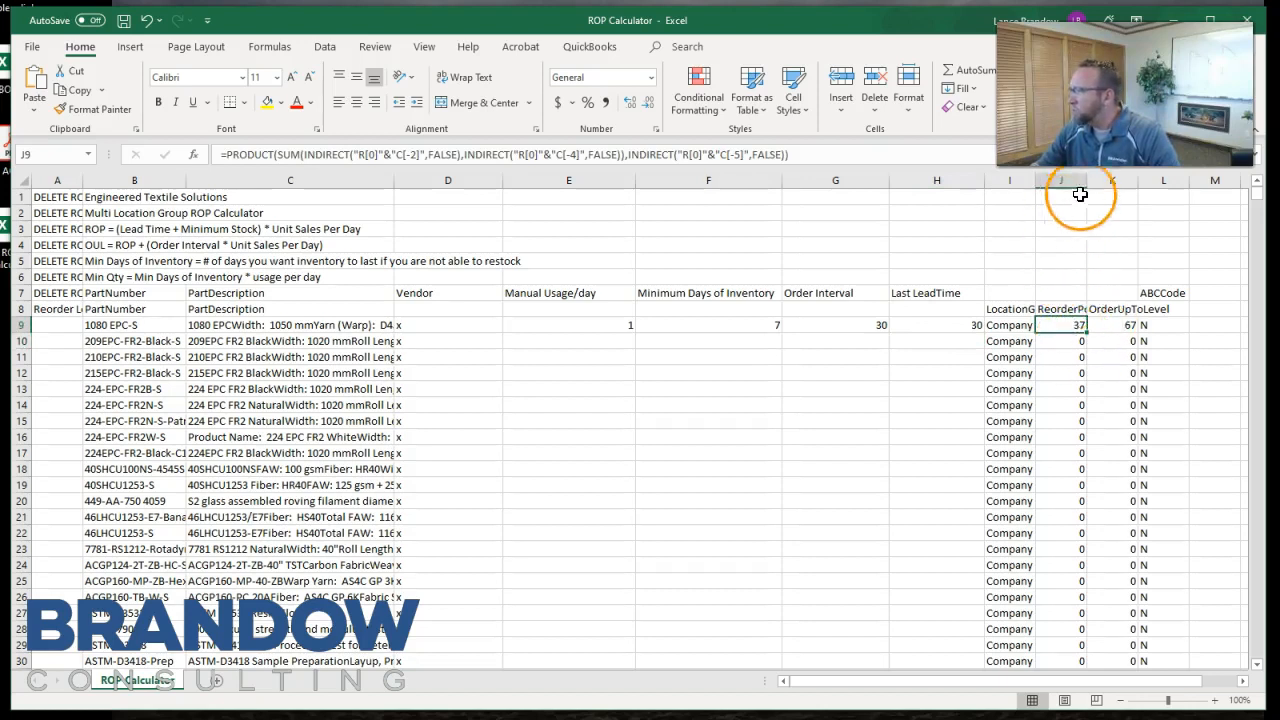
pyautogui.moveTo(1088, 177); pyautogui.dragTo(1177, 180)
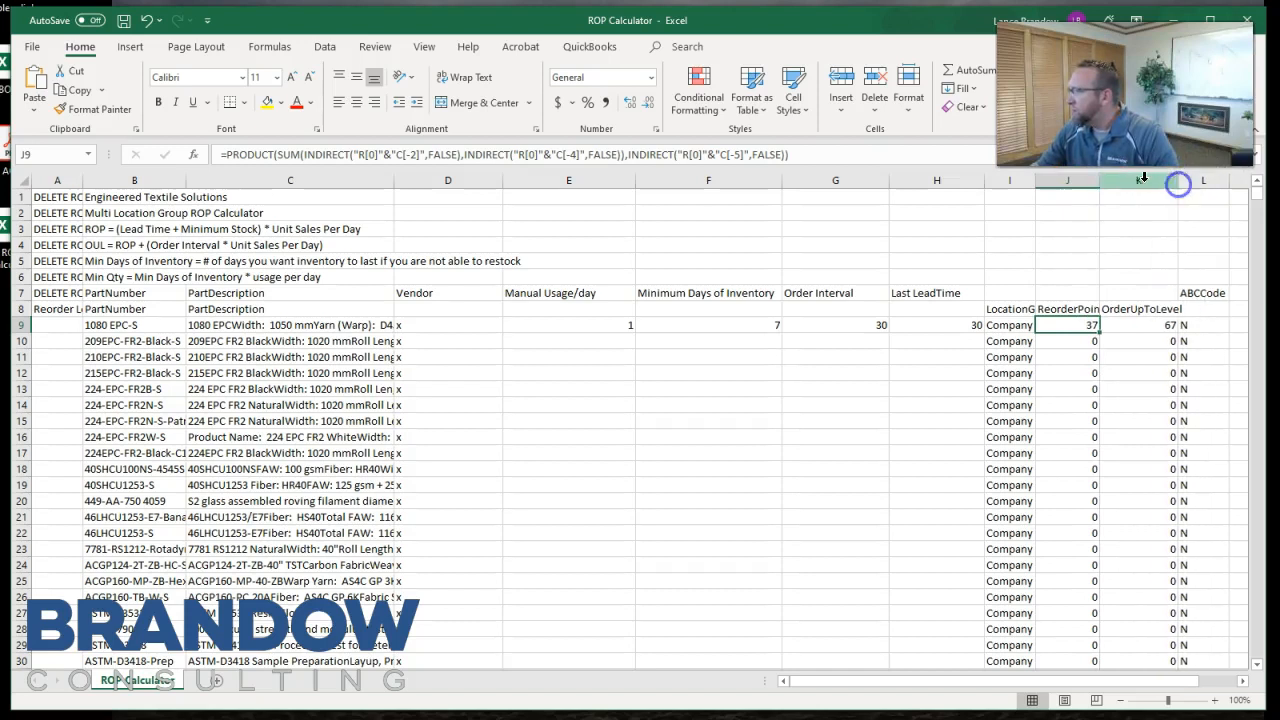
pyautogui.moveTo(1100, 180); pyautogui.dragTo(1110, 180)
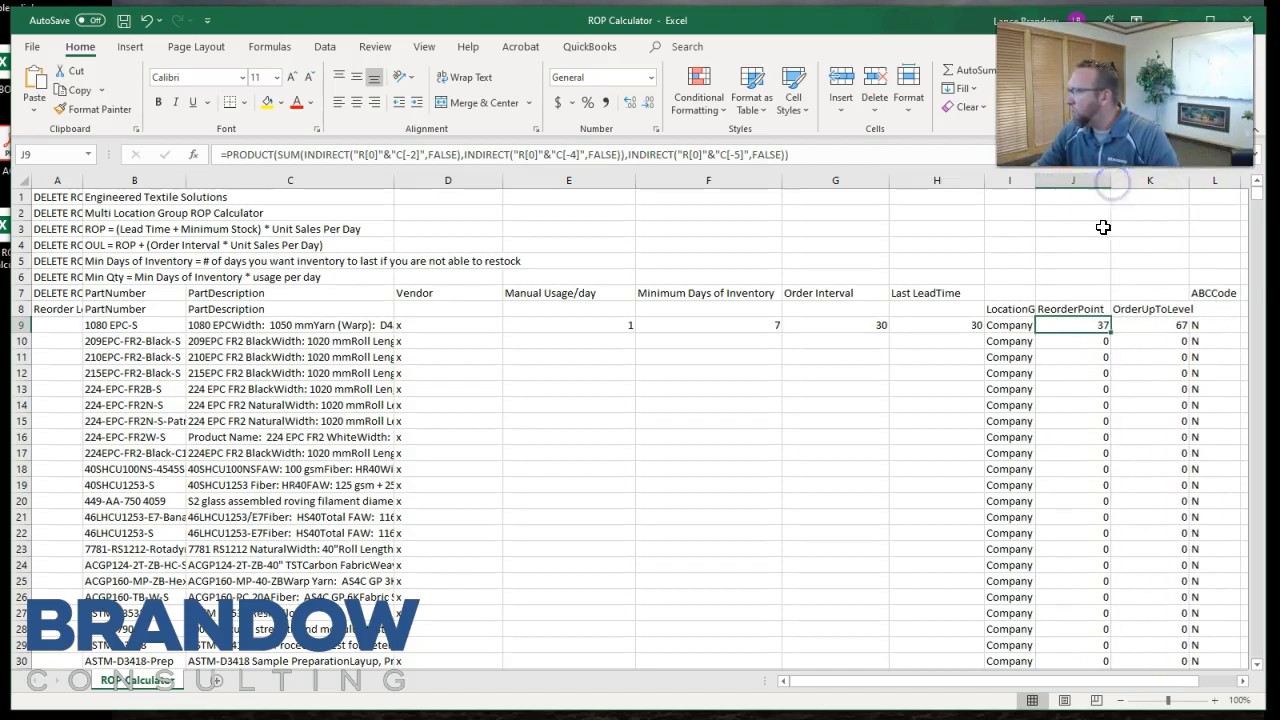
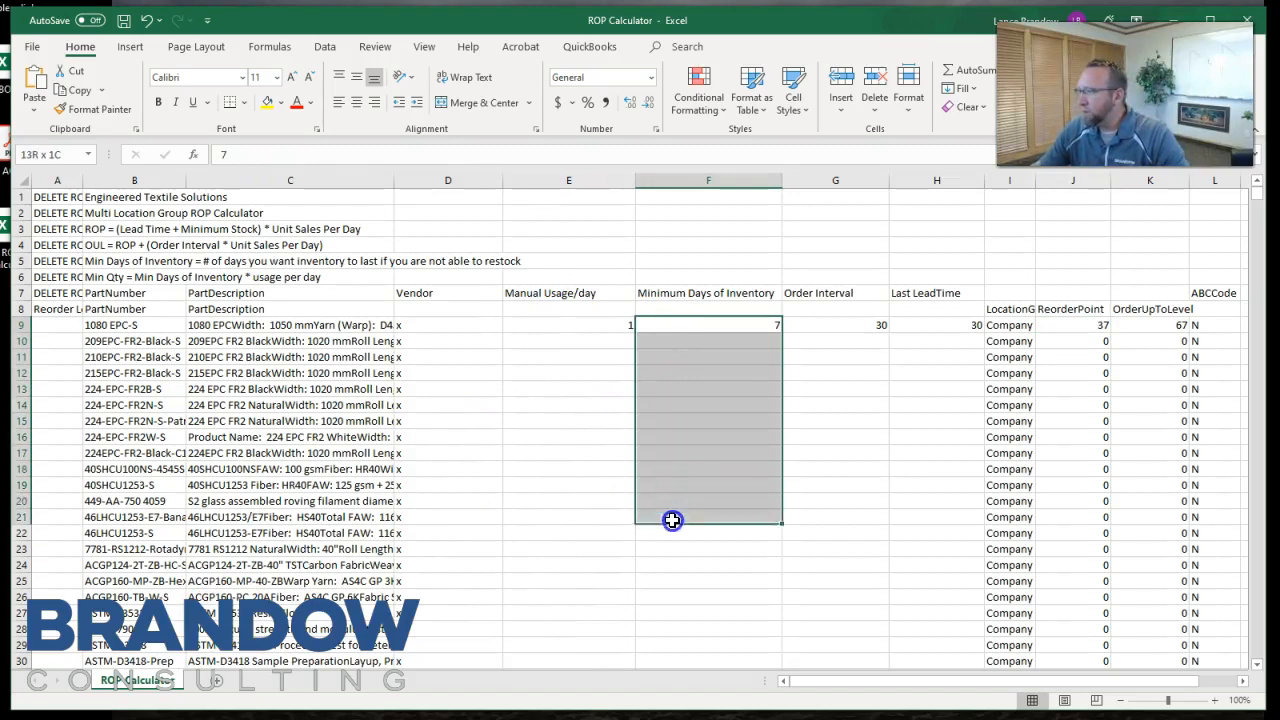
# Set Minimum Days of Inventory to 1 in F10 for part 209EPC-FR2-Black-S.
pyautogui.click(699, 297)
pyautogui.click(699, 327)
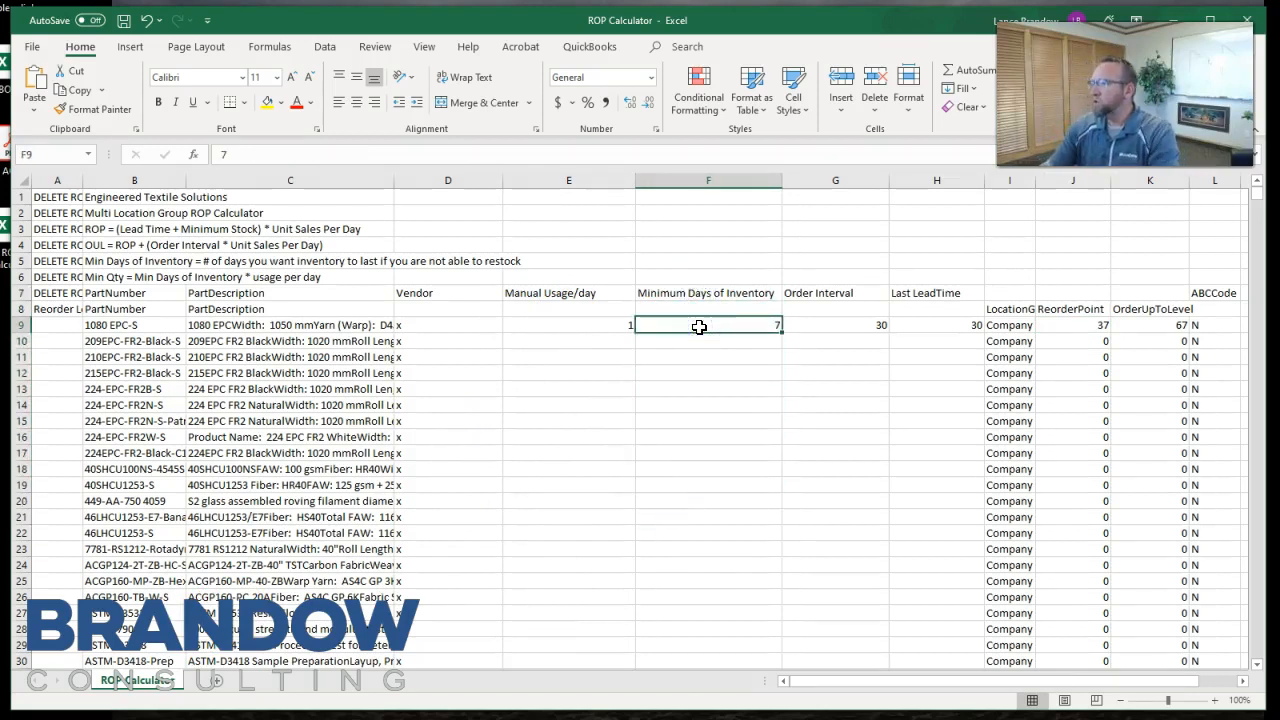
pyautogui.click(700, 341)
pyautogui.write('1')
pyautogui.press('Return')
# Set Minimum Days of Inventory to 10 in F11 and F12 and check the reorder point formulas of both rows.
pyautogui.press('Return')
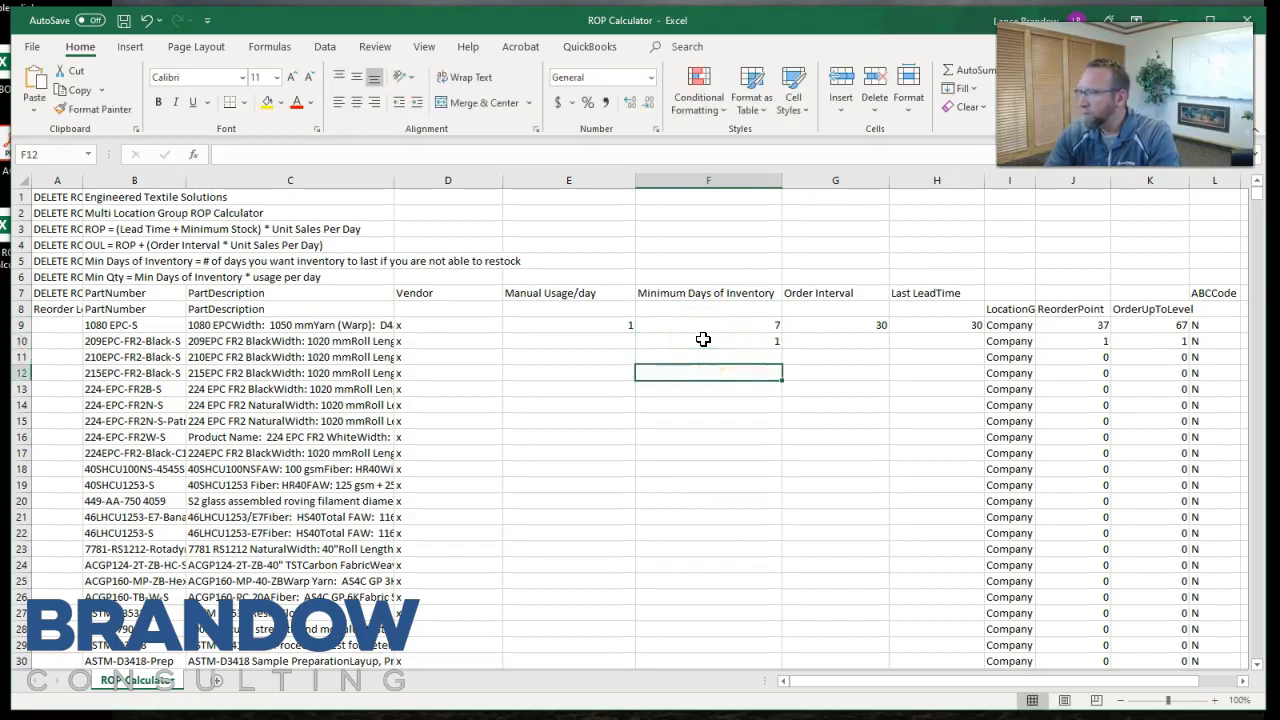
pyautogui.click(702, 355)
pyautogui.write('10')
pyautogui.press('Return')
pyautogui.write('10')
pyautogui.press('Return')
pyautogui.moveTo(702, 355); pyautogui.dragTo(703, 371)
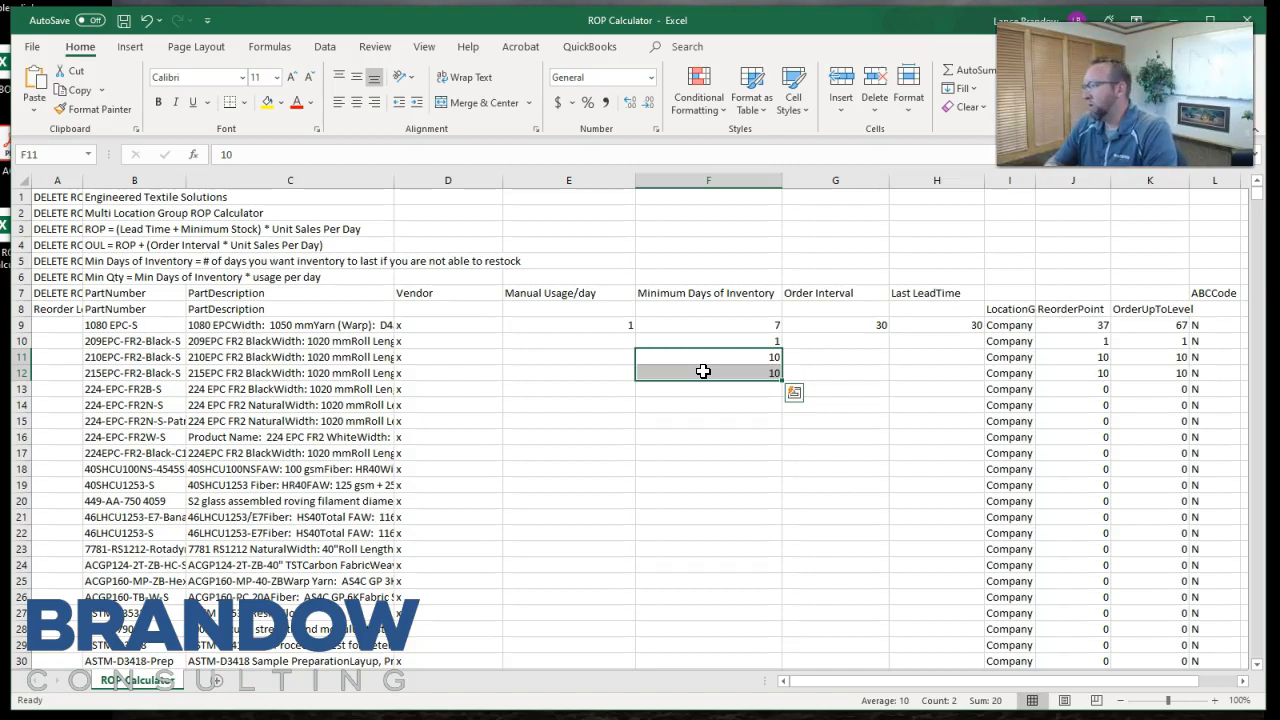
pyautogui.click(1088, 358)
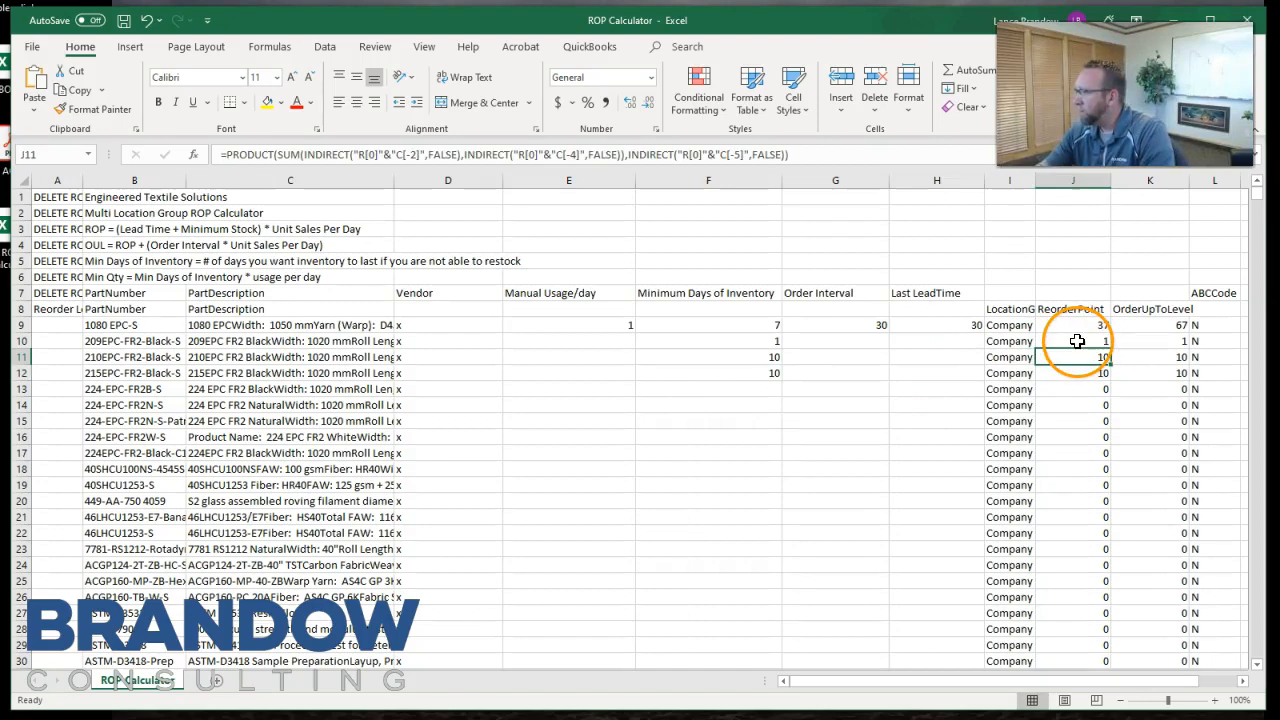
pyautogui.click(1074, 372)
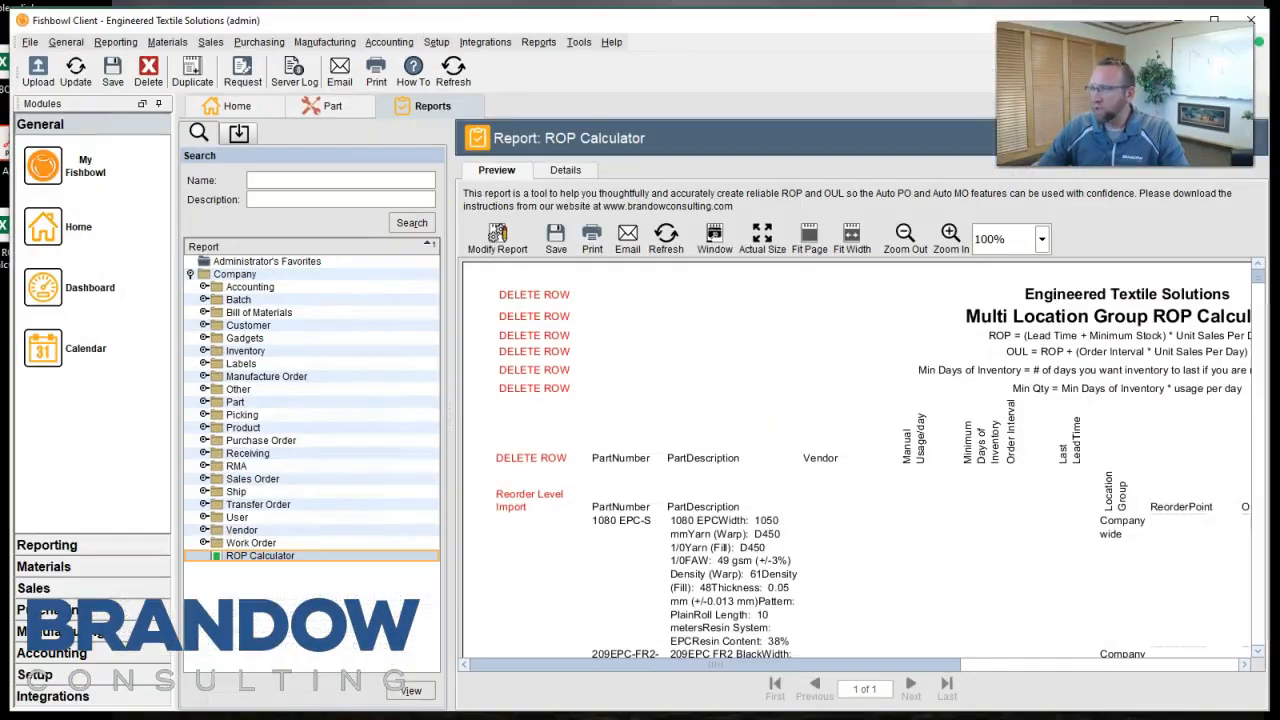
# Switch to Fishbowl and open the Purchase Order module, followed by the Manufacture Order module.
pyautogui.click(257, 44)
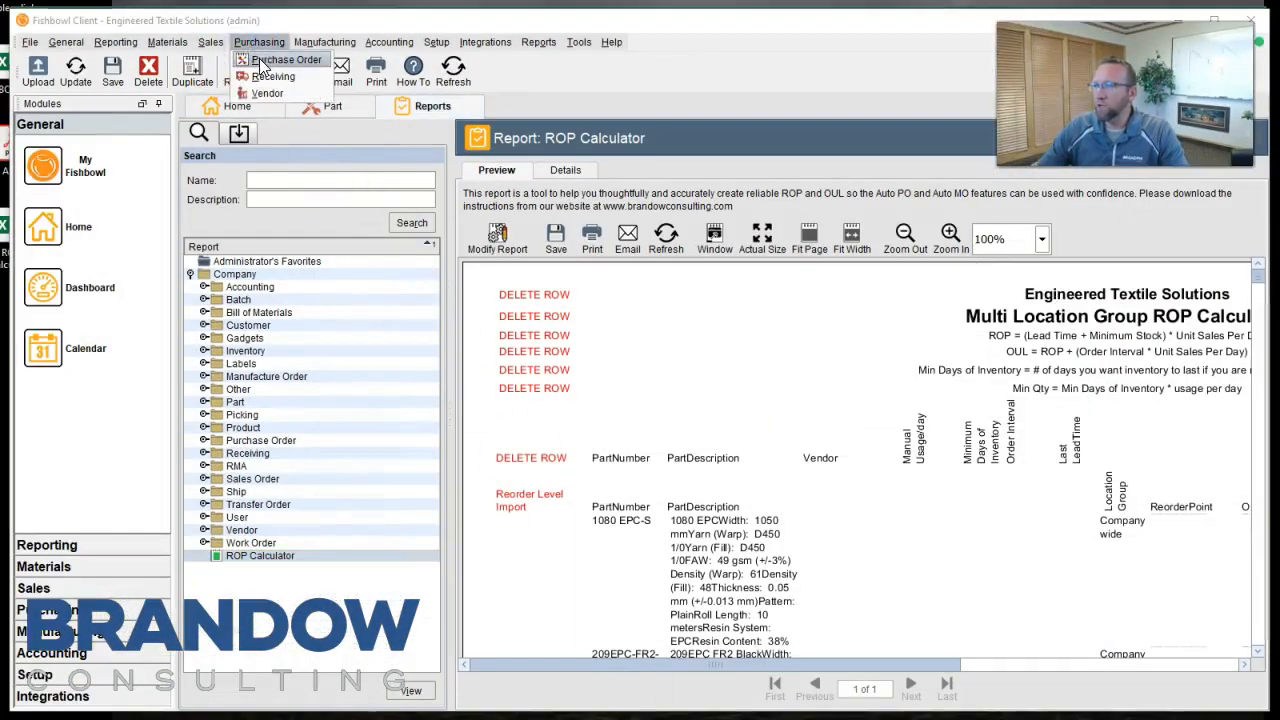
pyautogui.click(262, 60)
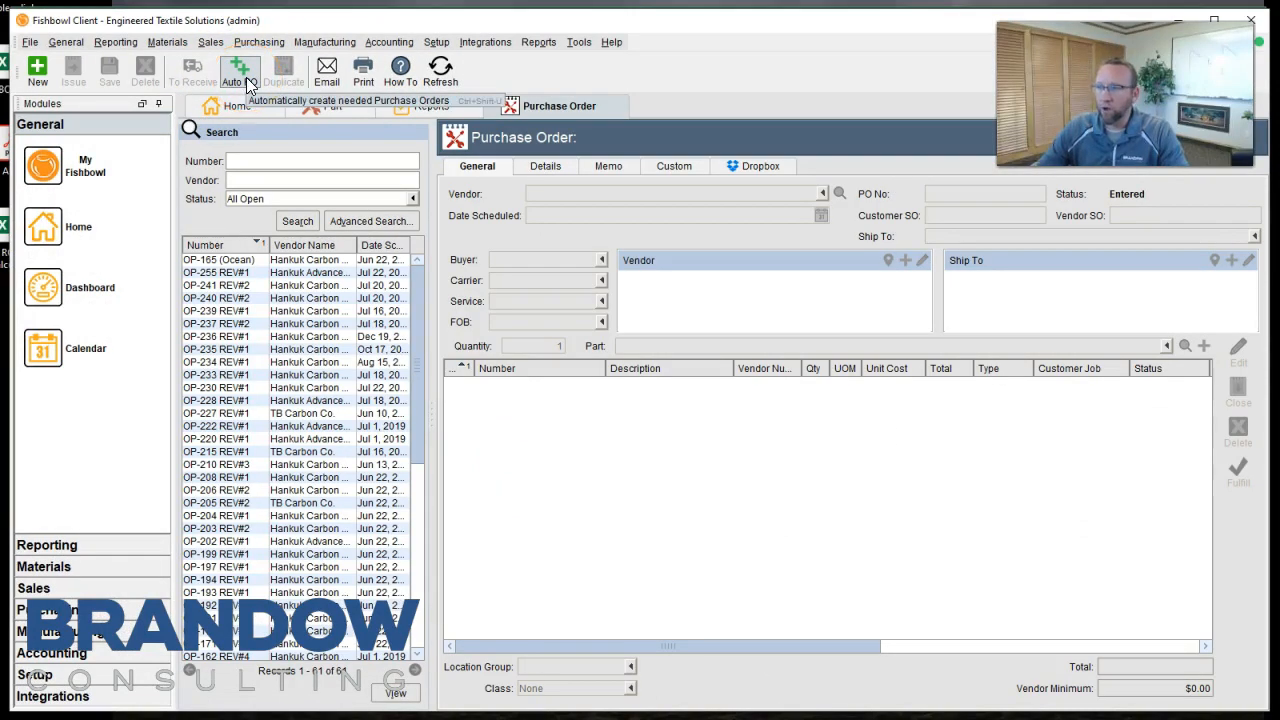
pyautogui.click(311, 43)
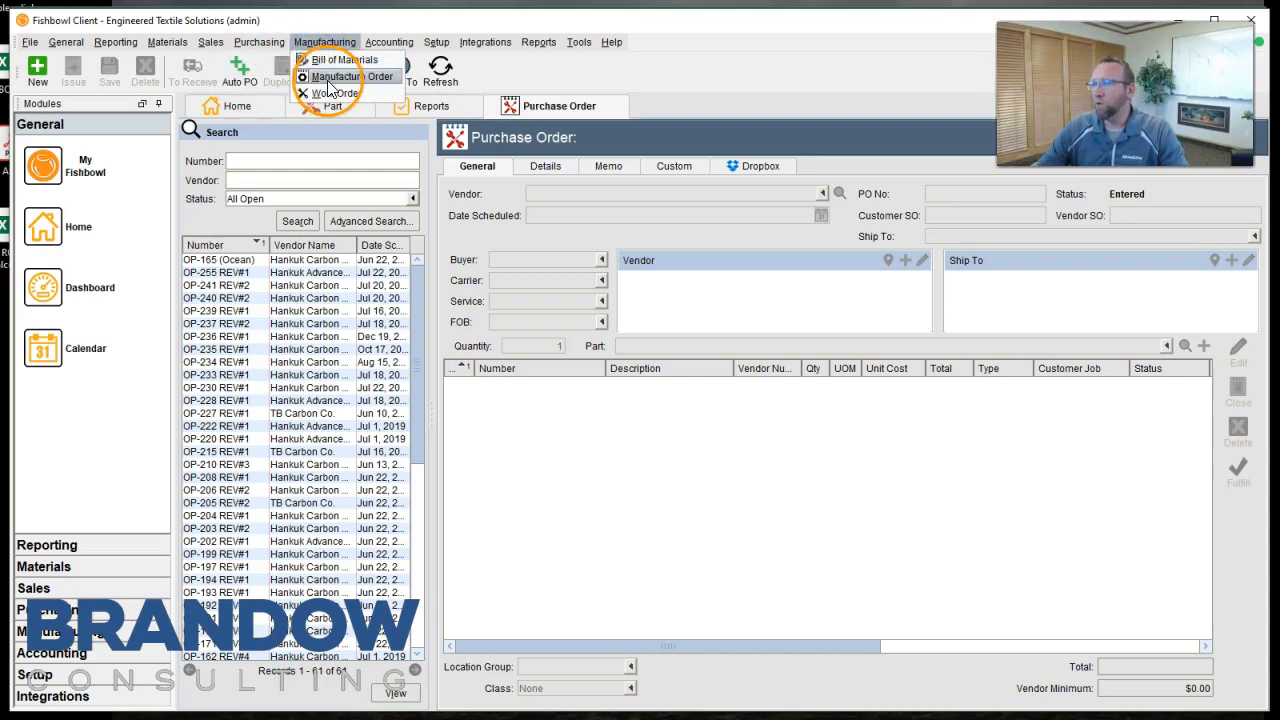
pyautogui.click(335, 76)
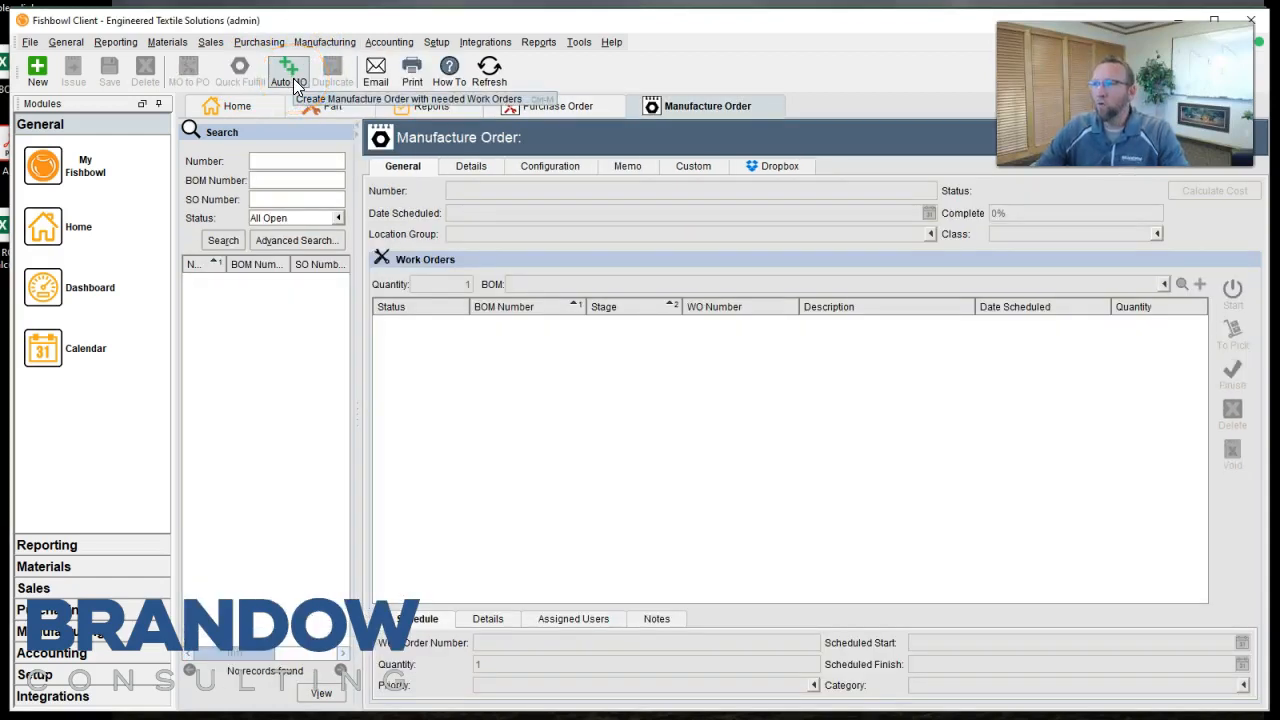
# Preview the Auto MO wizard up to Confirm Orders, cancel it, and return to the Purchase Order module.
pyautogui.click(294, 84)
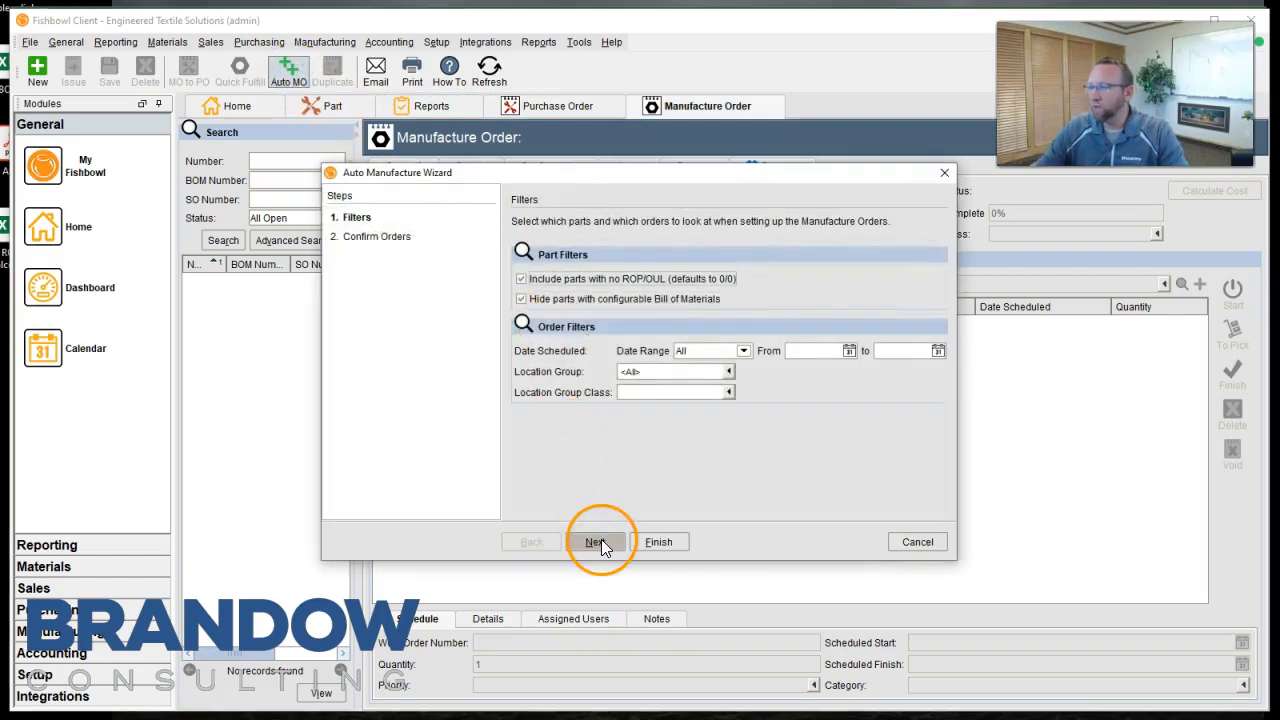
pyautogui.click(597, 542)
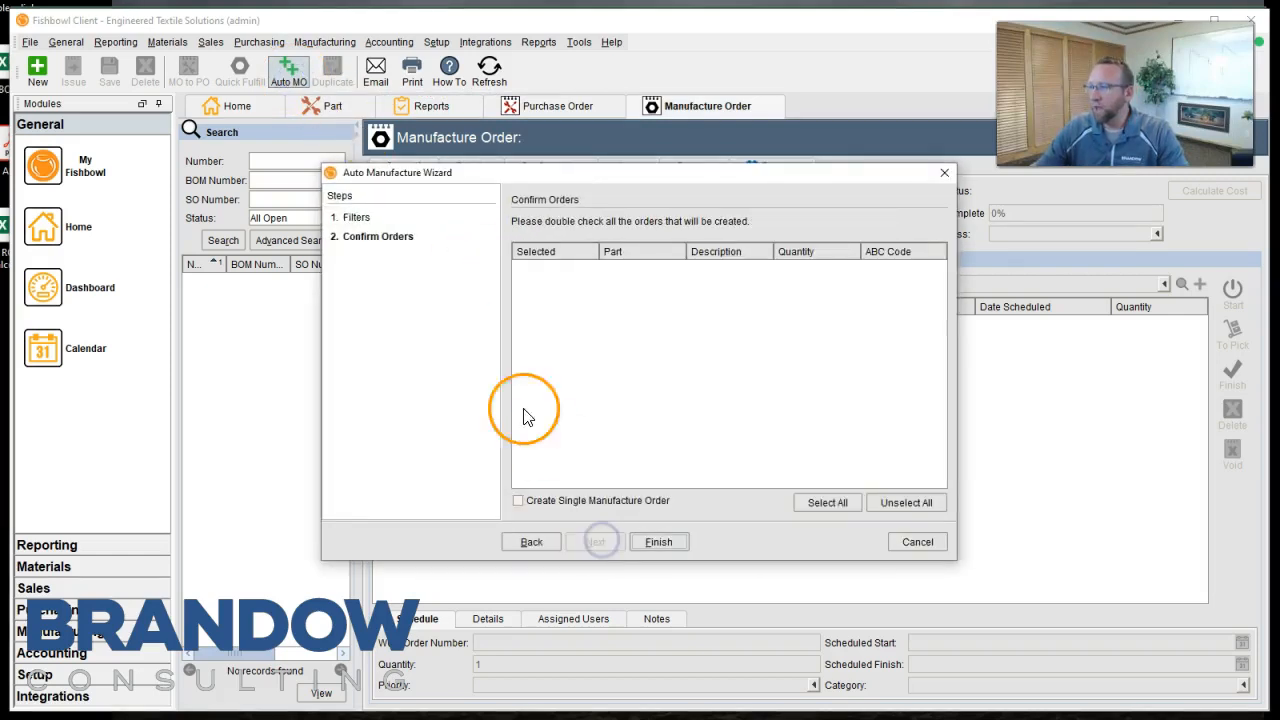
pyautogui.click(912, 542)
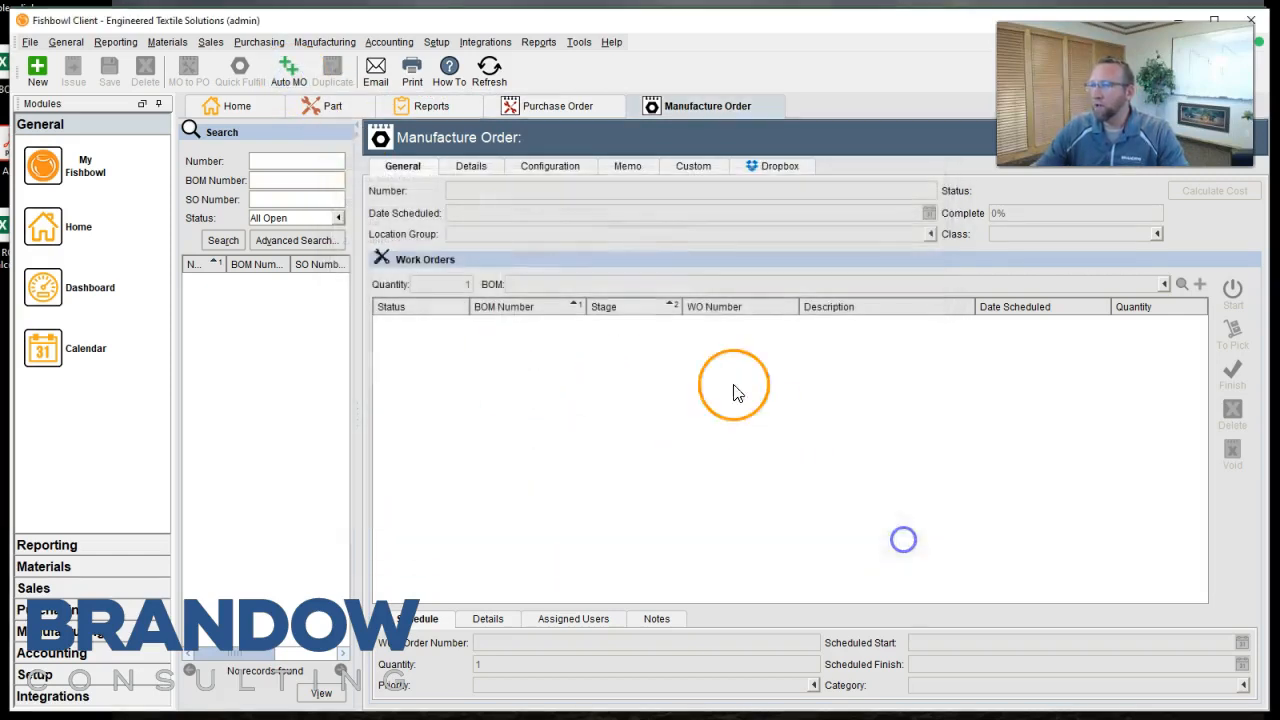
pyautogui.click(556, 107)
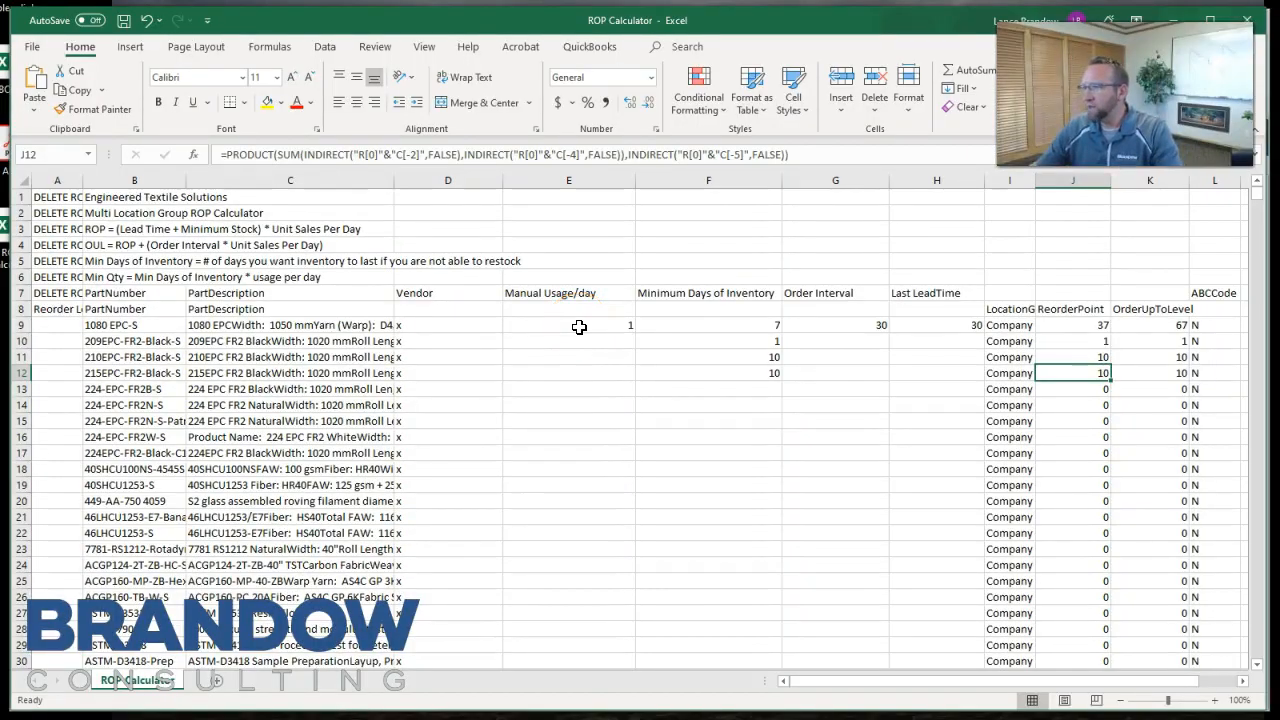
# Back in the ROP Calculator workbook in Excel, change the heading in E7 to Average Usage/day.
pyautogui.moveTo(579, 327); pyautogui.dragTo(570, 434)
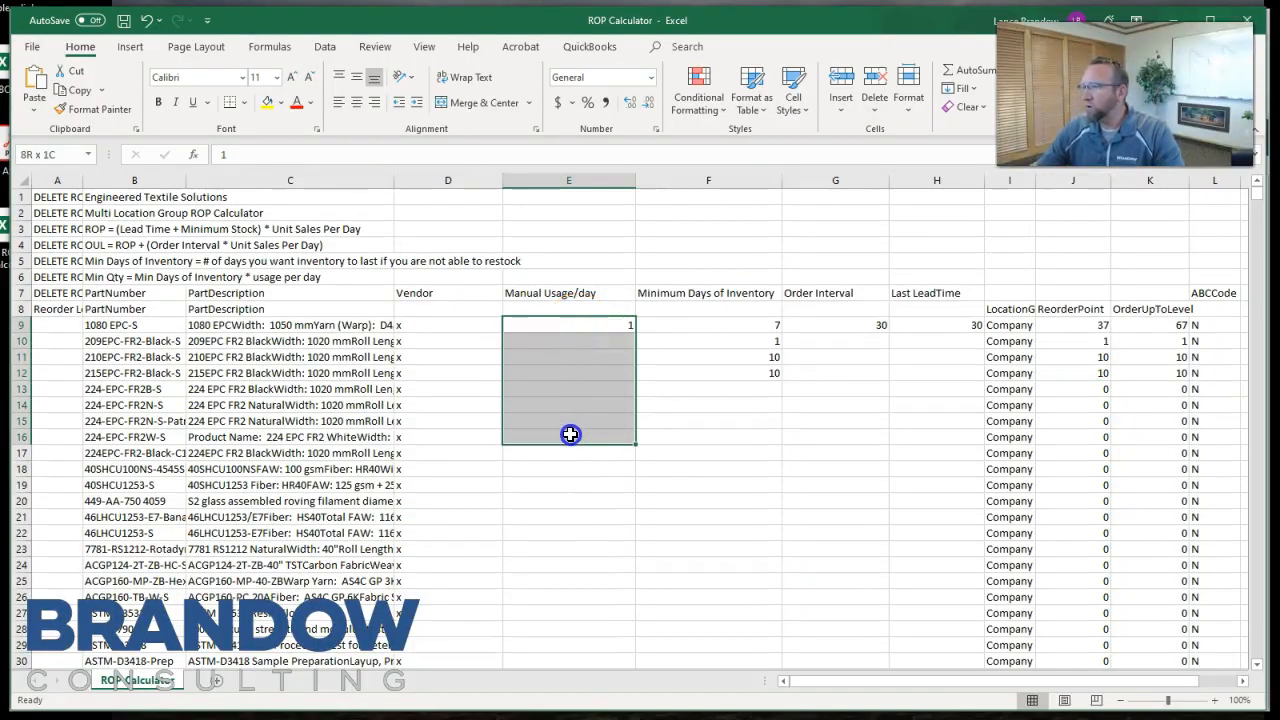
pyautogui.click(572, 325)
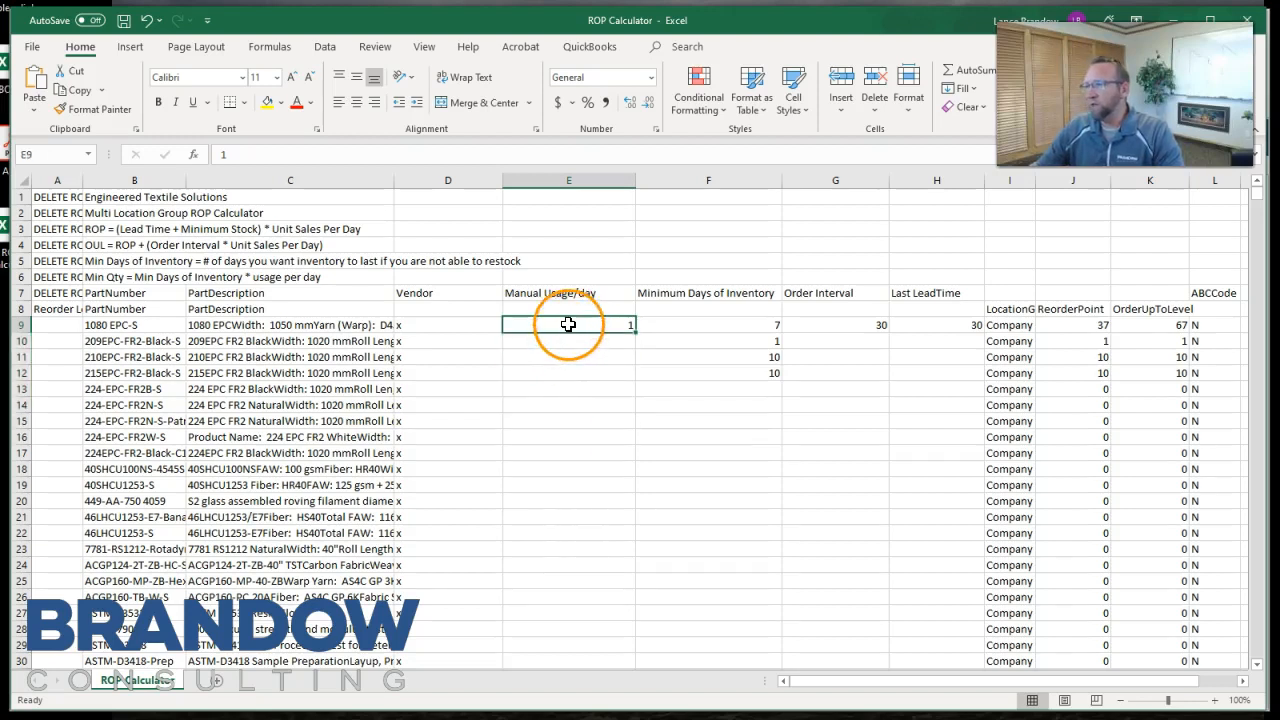
pyautogui.click(540, 292)
pyautogui.click(542, 292)
pyautogui.doubleClick(542, 292)
pyautogui.moveTo(543, 293); pyautogui.dragTo(490, 305)
pyautogui.write('Average')
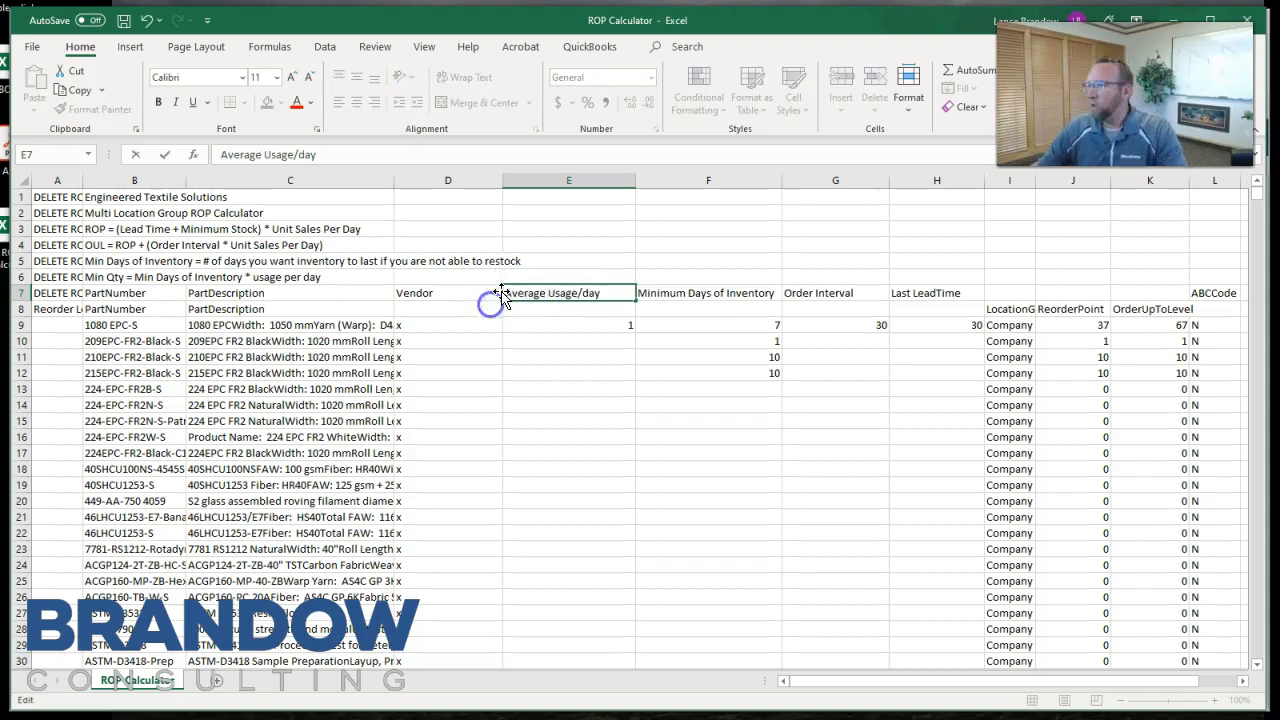
pyautogui.click(591, 357)
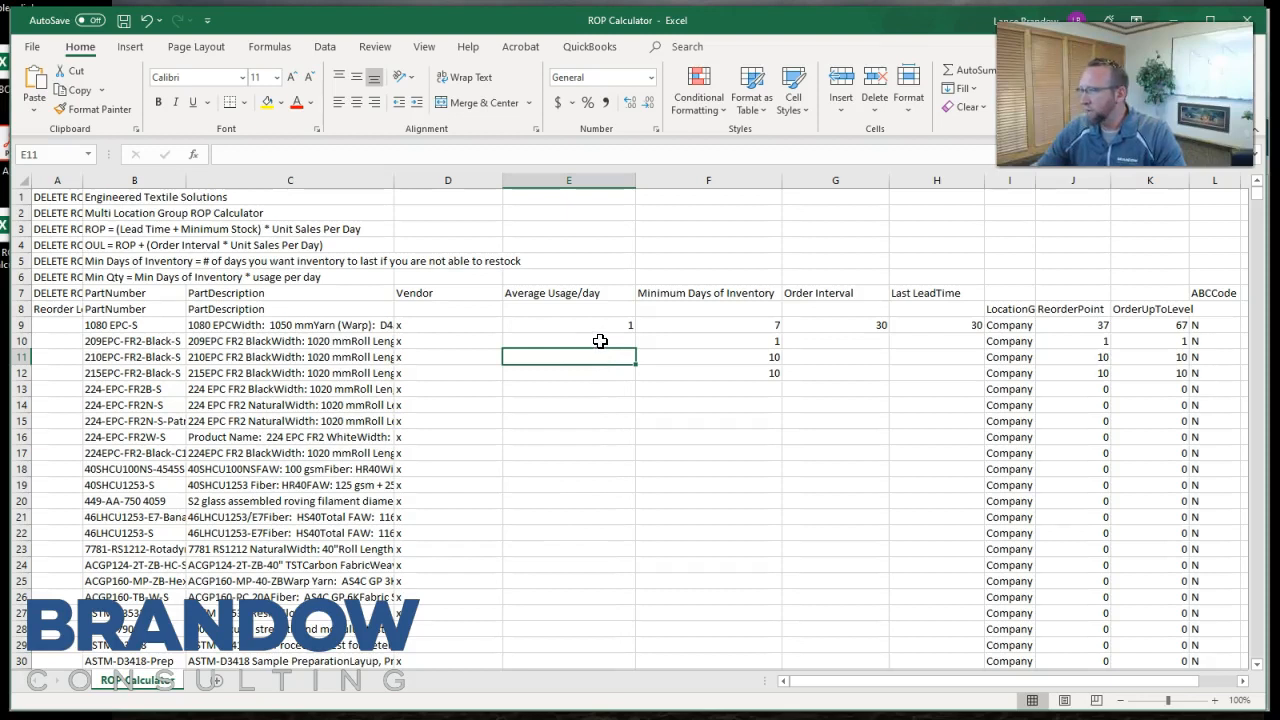
# Set Minimum Days of Inventory to 3 for the first four parts, F9 through F12.
pyautogui.moveTo(686, 331); pyautogui.dragTo(687, 460)
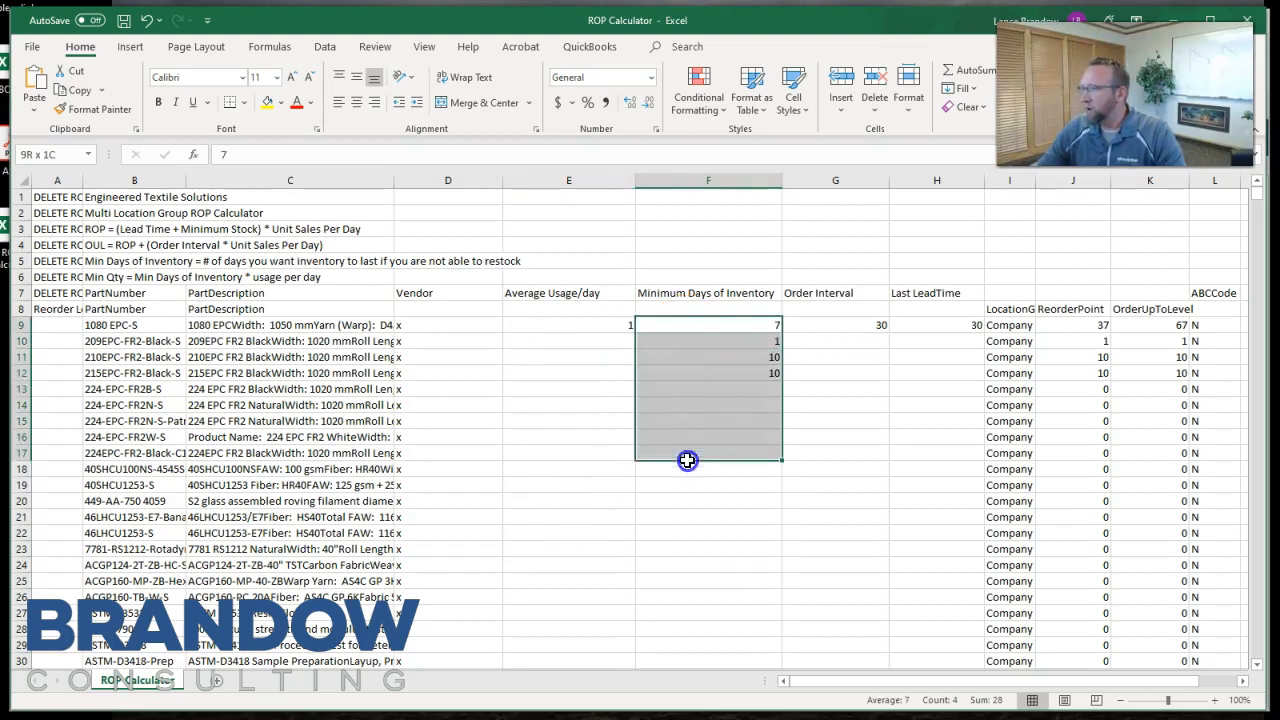
pyautogui.click(721, 325)
pyautogui.write('3')
pyautogui.press('Return')
pyautogui.write('3')
pyautogui.press('Return')
pyautogui.write('3')
pyautogui.press('Return')
pyautogui.write('3')
pyautogui.press('Return')
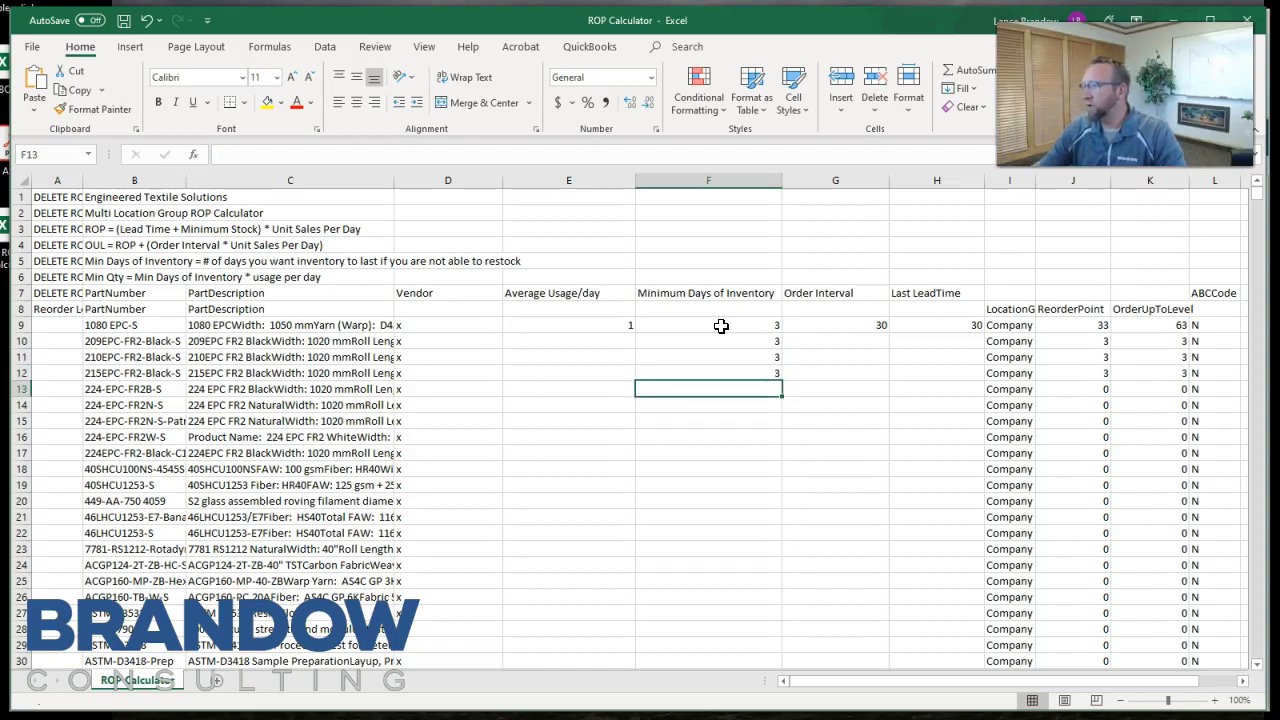
pyautogui.moveTo(721, 325); pyautogui.dragTo(714, 376)
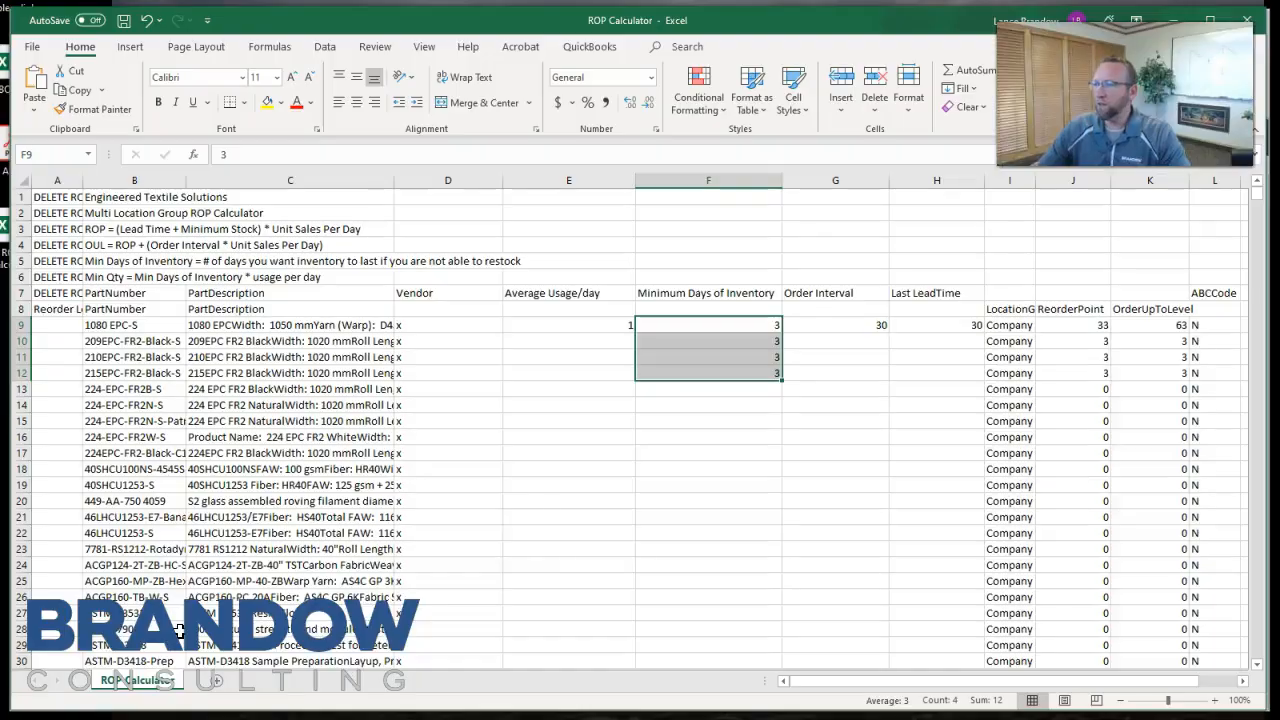
# Set Average Usage/day to 10 in E9 for part 1080 EPC-S.
pyautogui.click(737, 391)
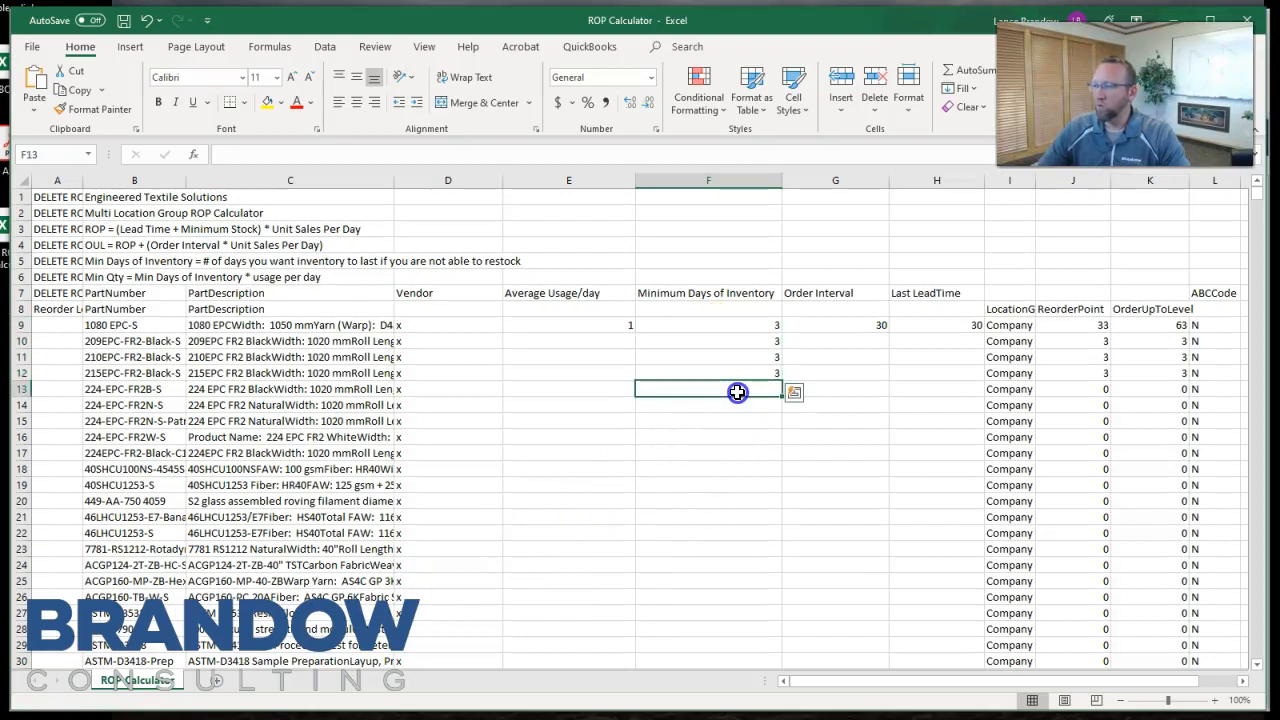
pyautogui.click(722, 327)
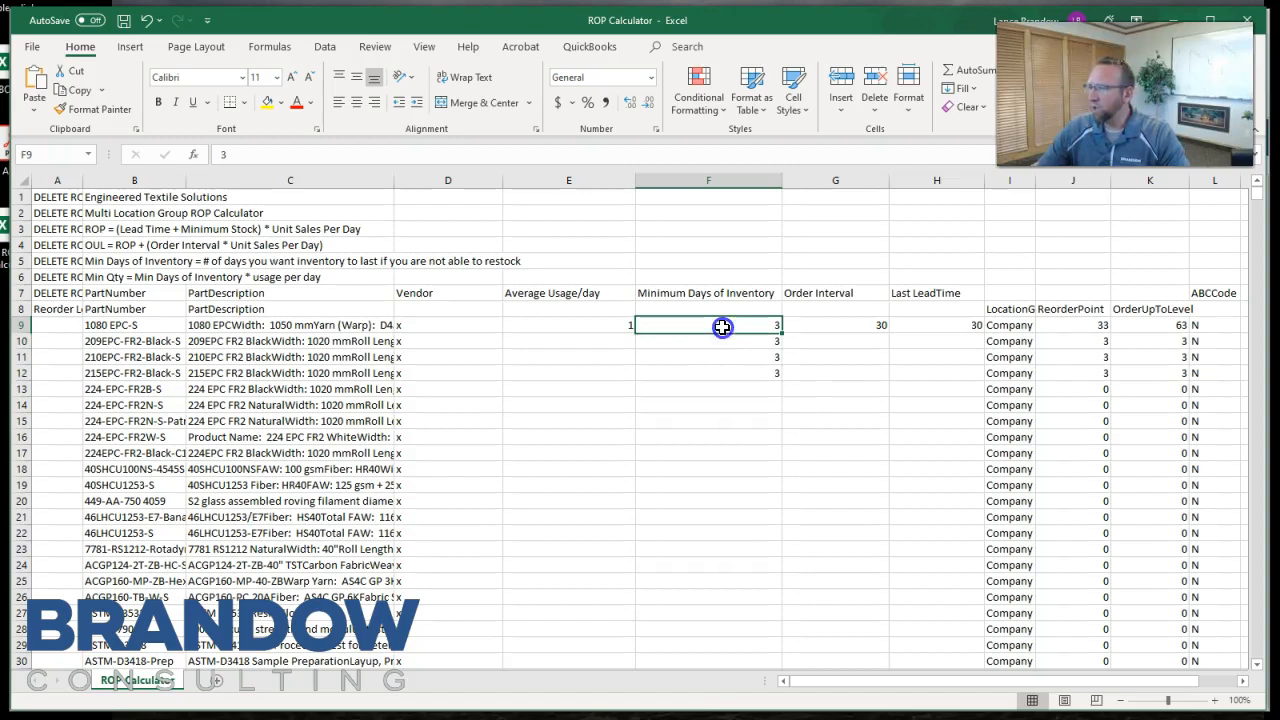
pyautogui.click(596, 324)
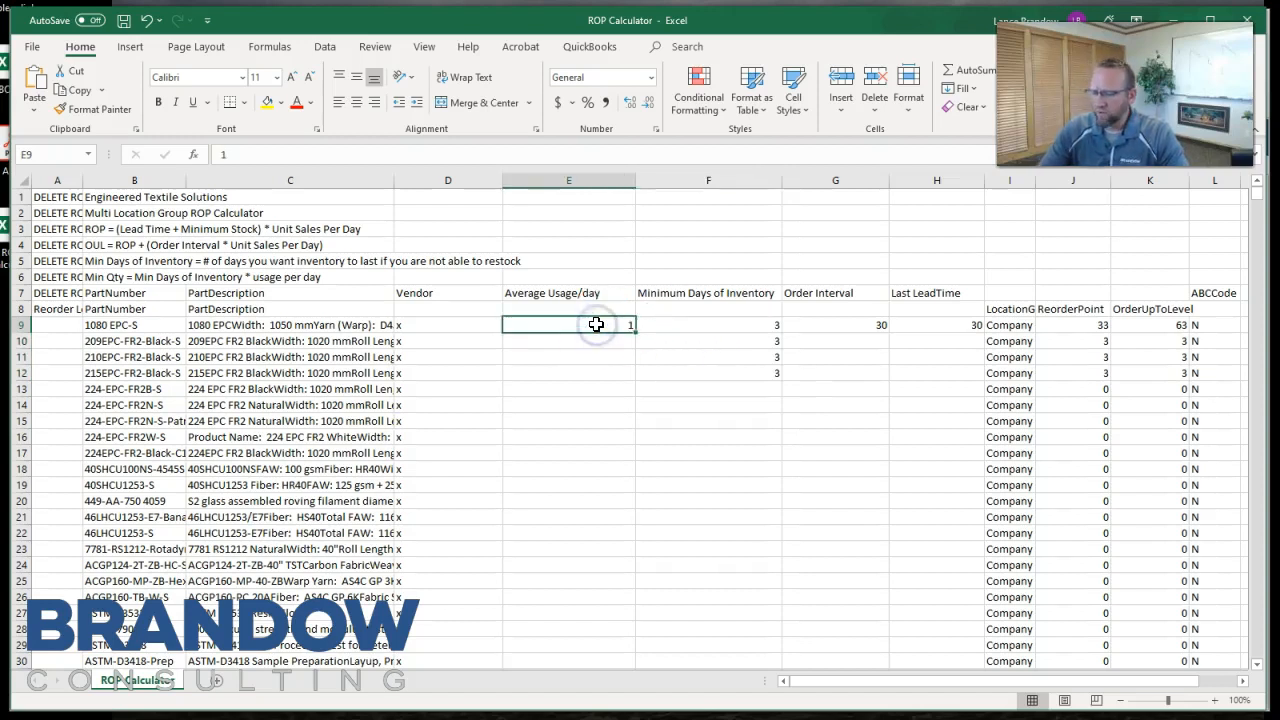
pyautogui.write('10')
pyautogui.click(568, 359)
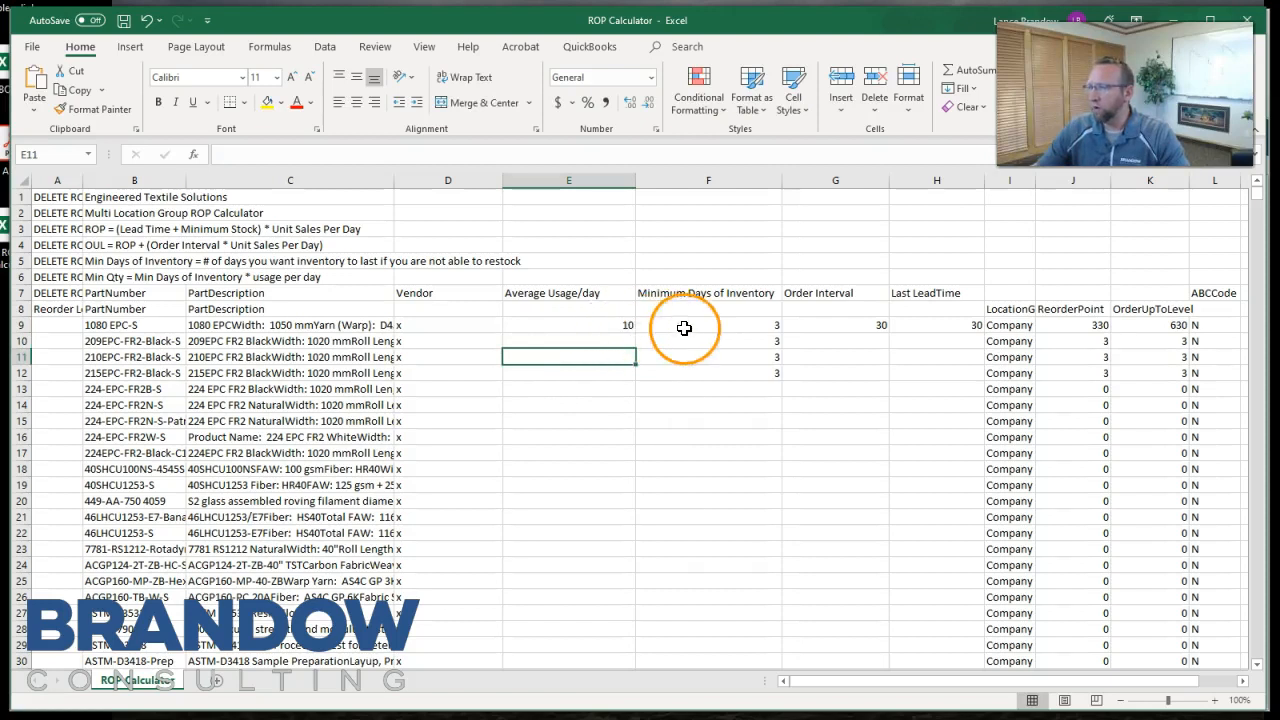
# Examine how the reorder point in J9 depends on the minimum days of inventory and the last lead time.
pyautogui.click(720, 326)
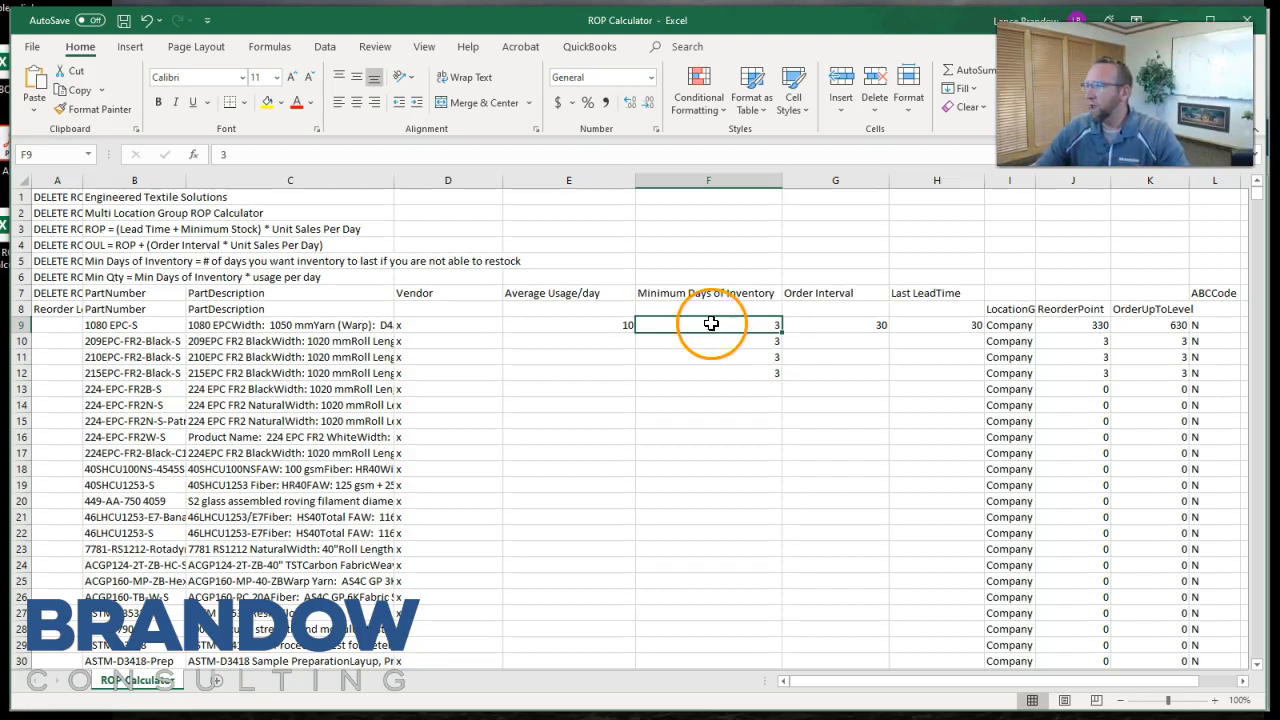
pyautogui.click(1058, 325)
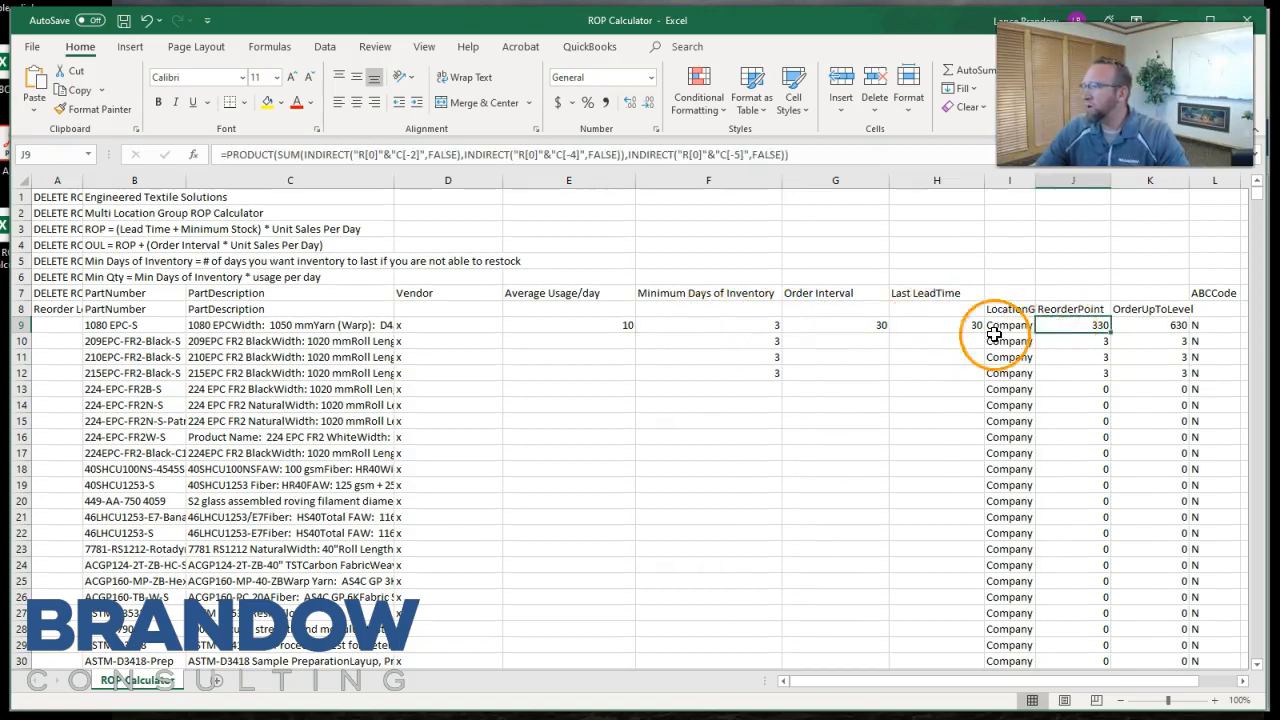
pyautogui.moveTo(740, 325); pyautogui.dragTo(734, 376)
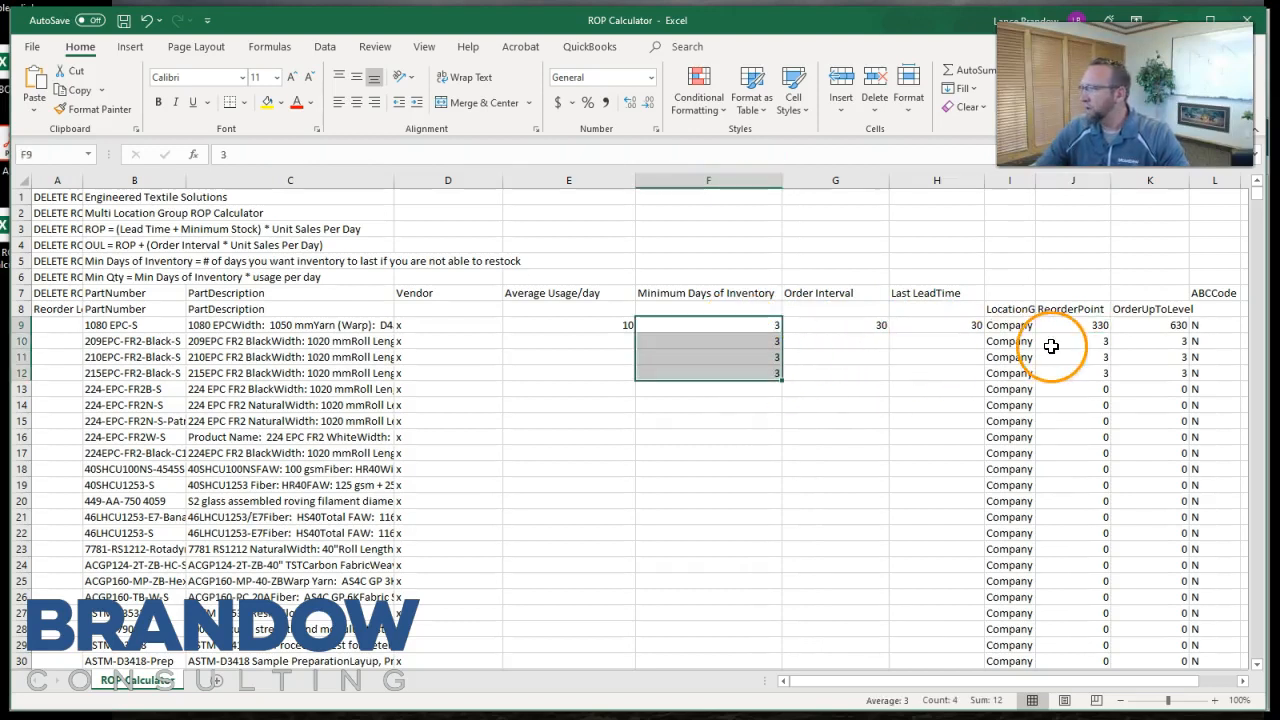
pyautogui.click(1072, 325)
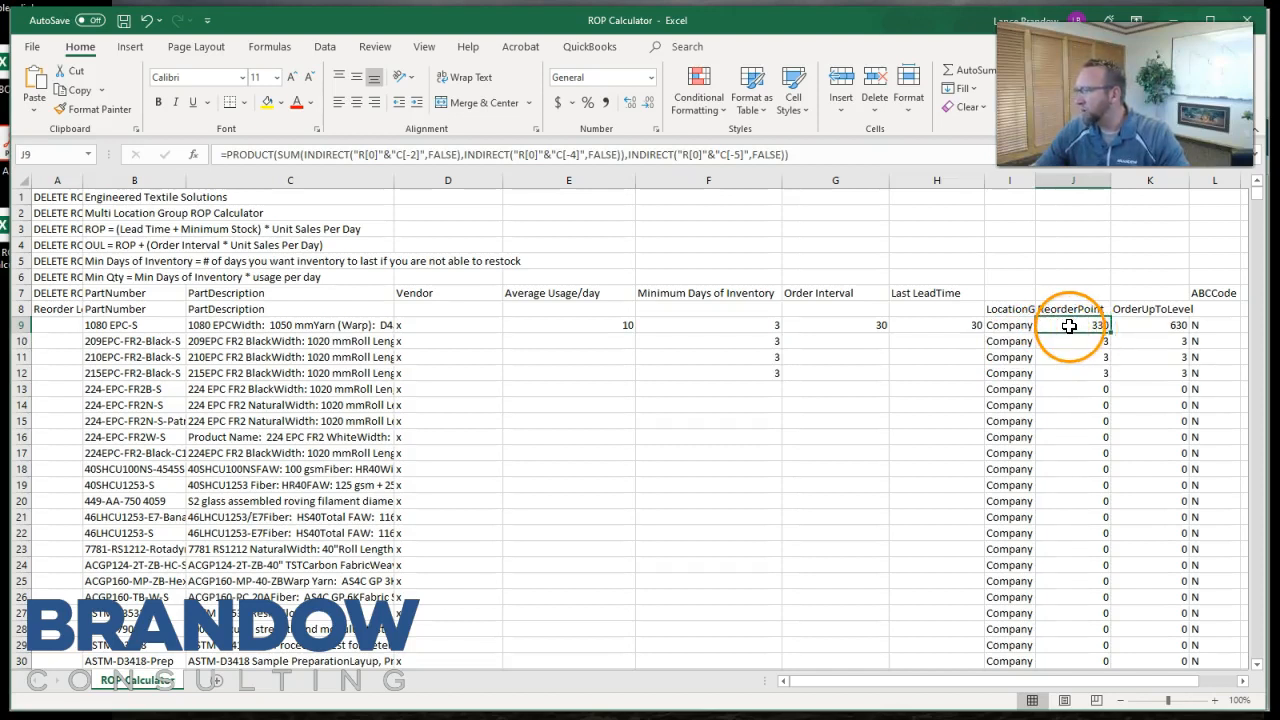
pyautogui.click(945, 325)
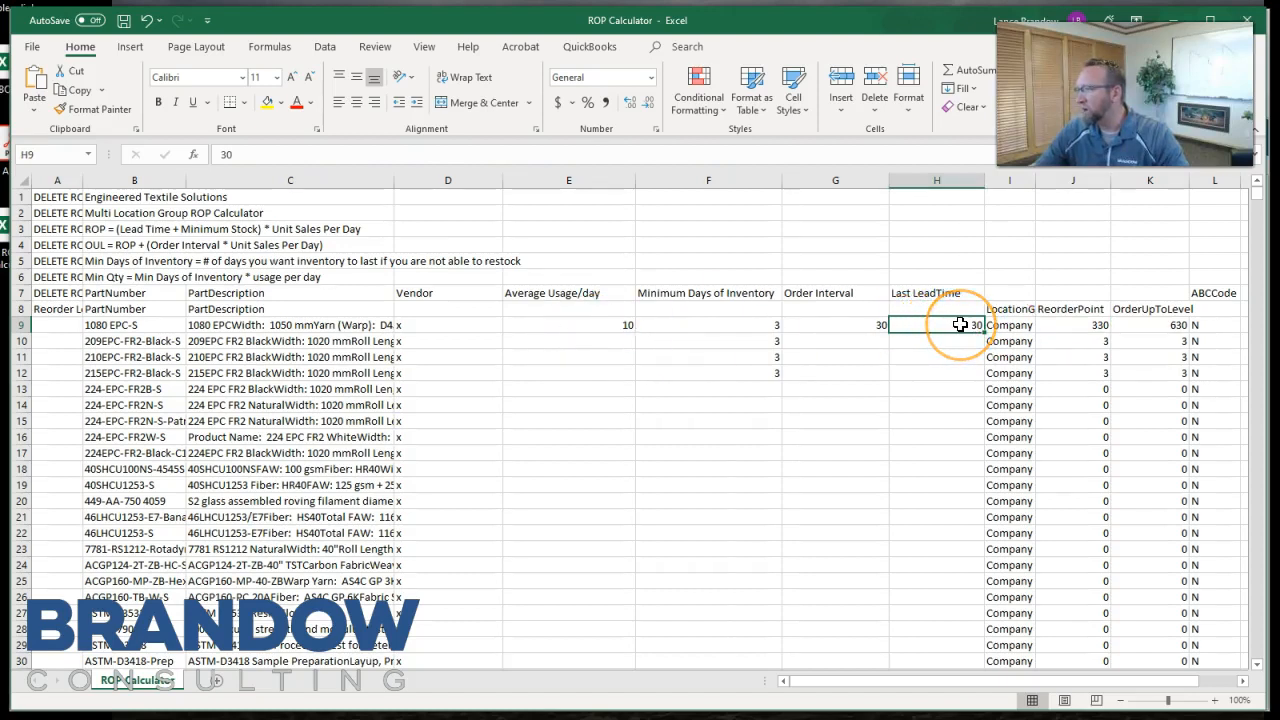
pyautogui.click(731, 325)
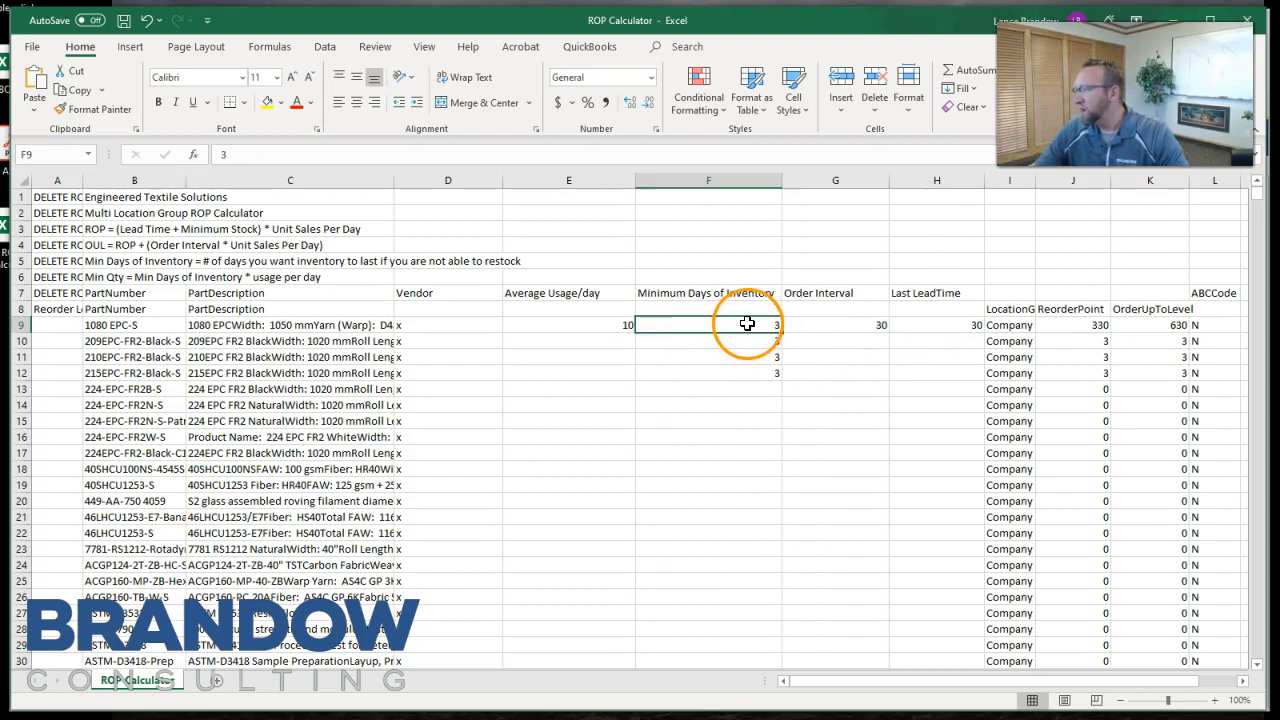
pyautogui.click(1054, 327)
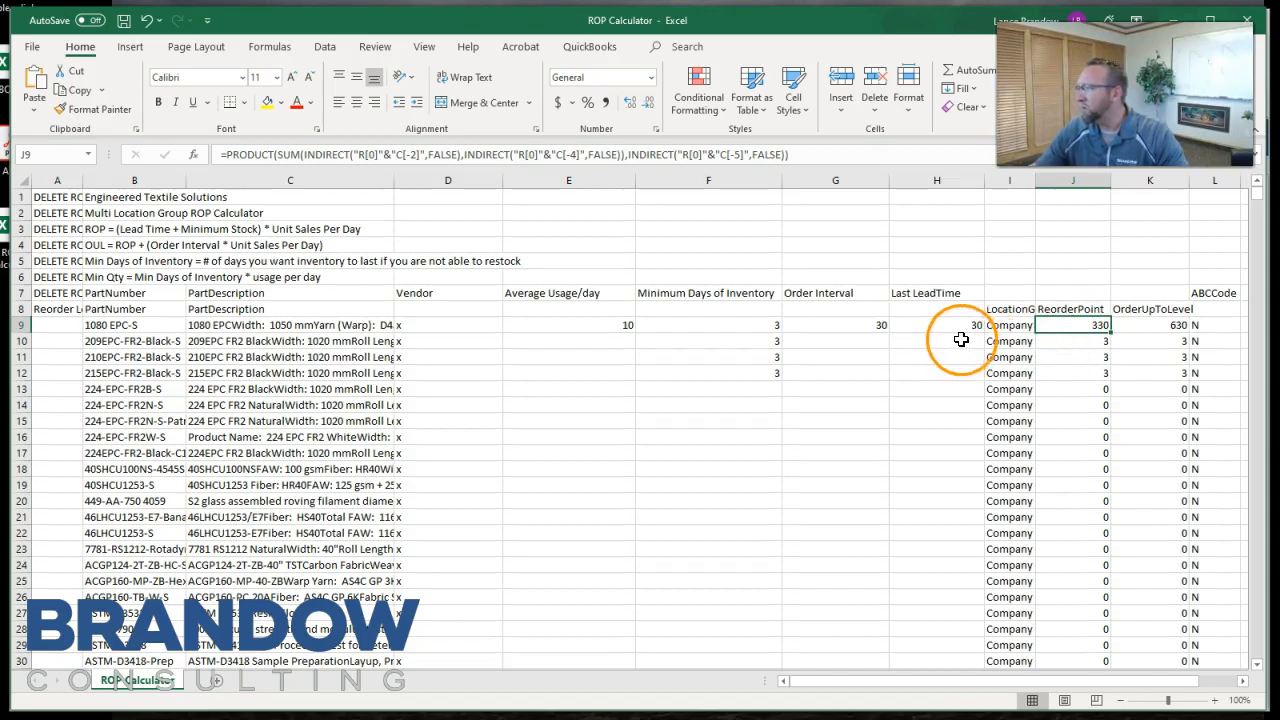
pyautogui.moveTo(739, 325); pyautogui.dragTo(737, 389)
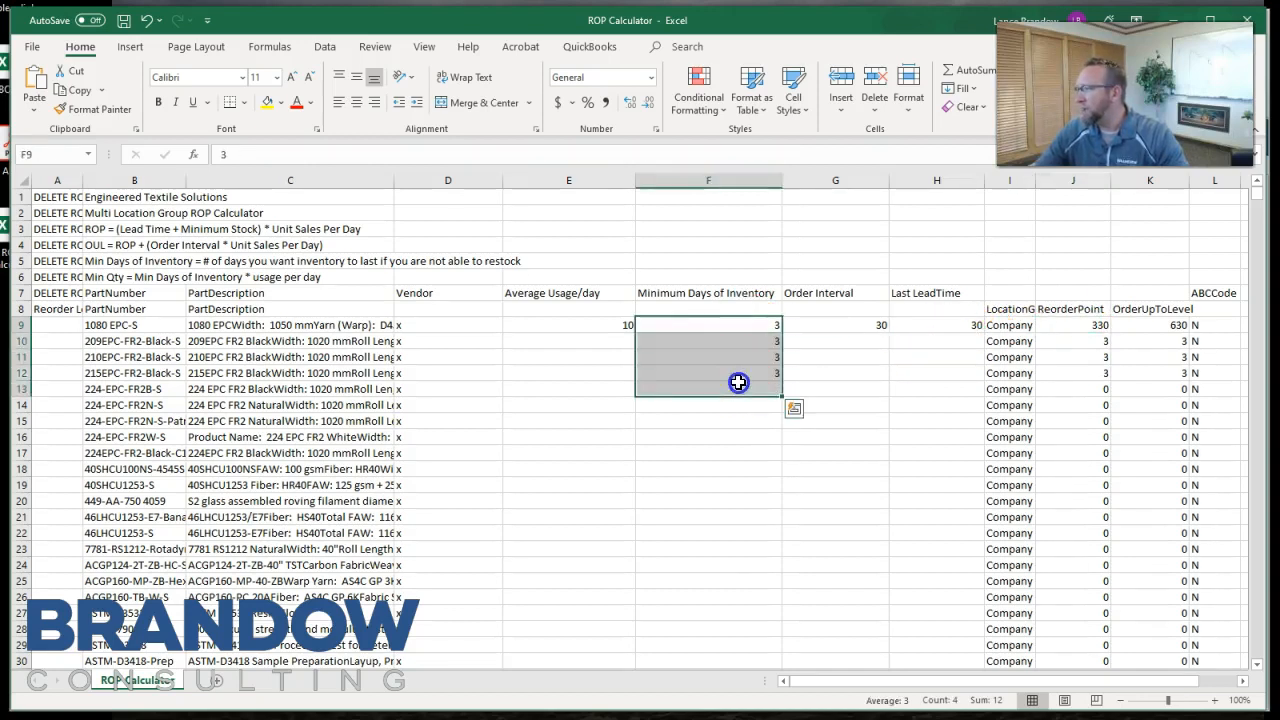
# Examine the Order Interval in G9 and the OrderUpToLevel formula in K9 for part 1080 EPC-S.
pyautogui.click(842, 326)
pyautogui.moveTo(836, 327); pyautogui.dragTo(886, 335)
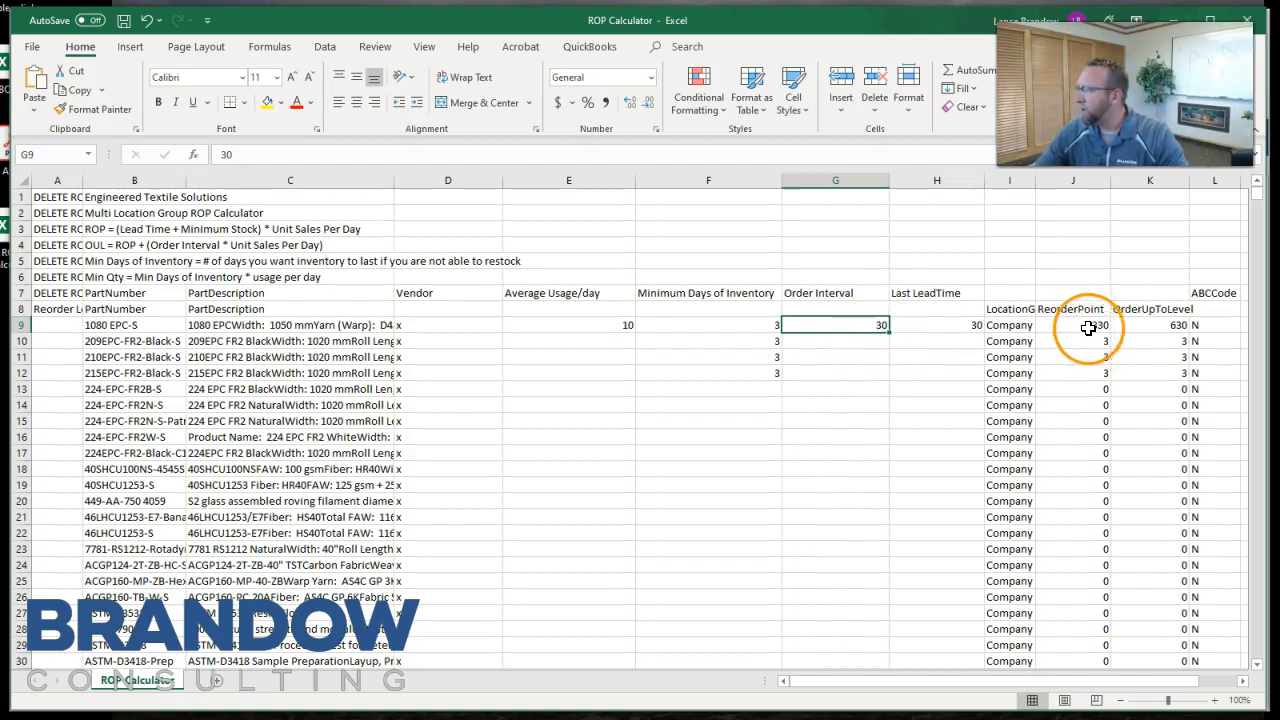
pyautogui.click(1156, 325)
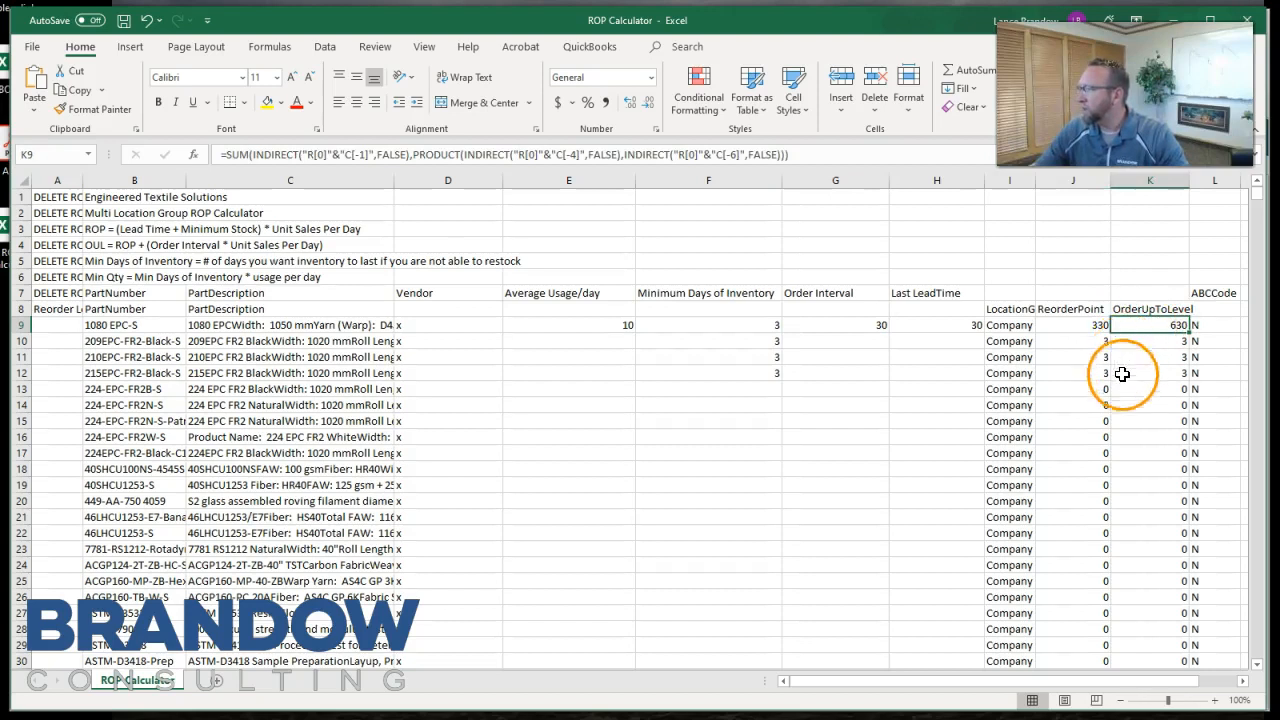
pyautogui.click(604, 341)
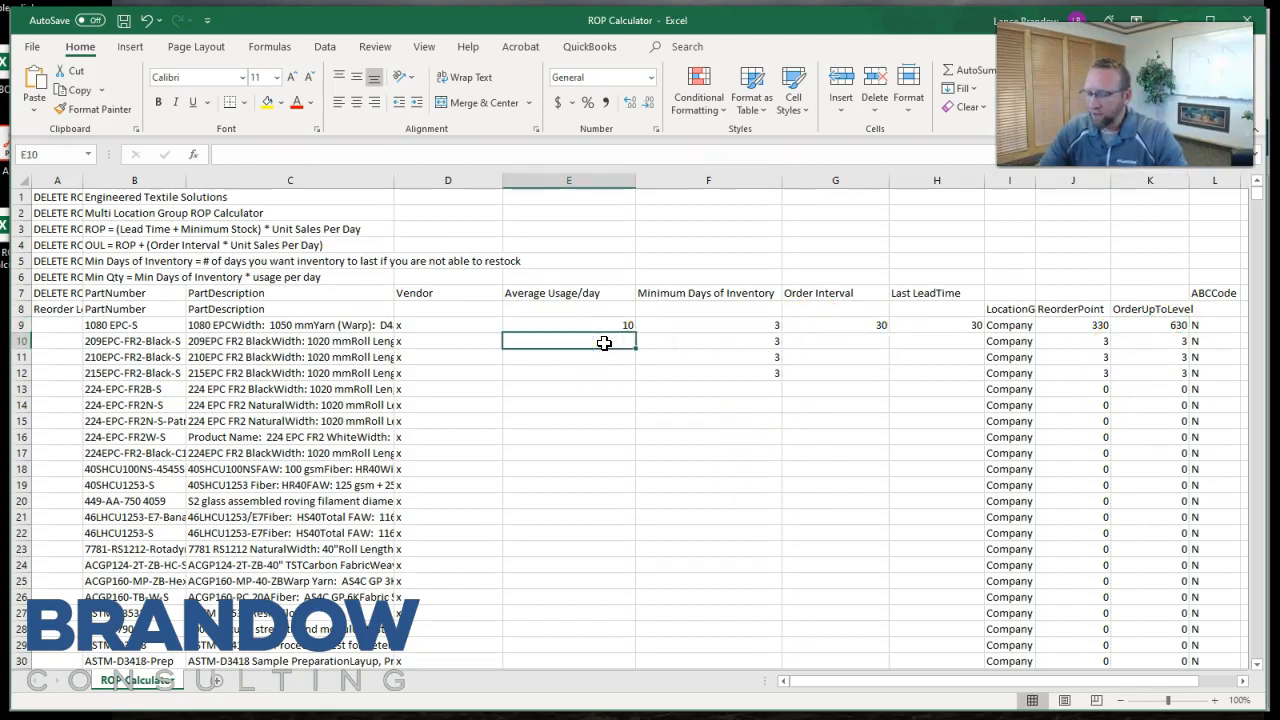
# Fill Average Usage/day with 10, 9, 9, 5, 3, 5 in E10 through E15 and 20 in E16 through E89.
pyautogui.write('10')
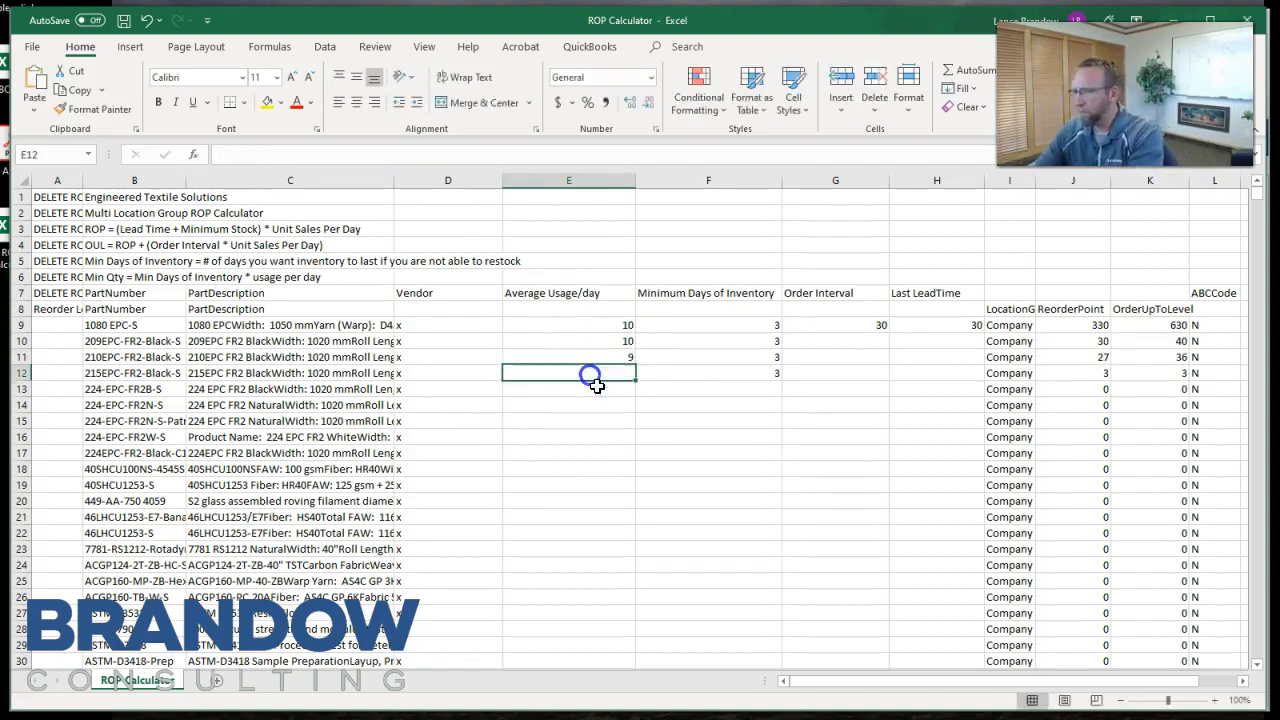
pyautogui.click(595, 405)
pyautogui.write('3')
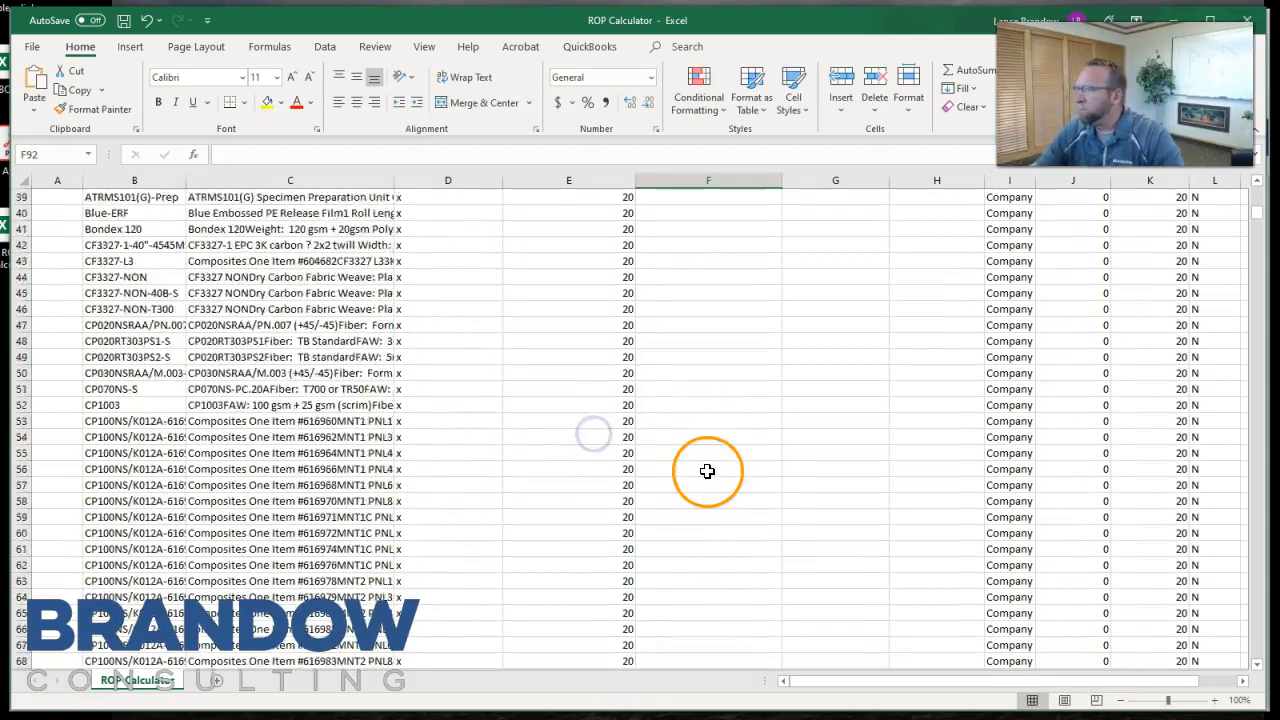
pyautogui.scroll(13, 707, 471)
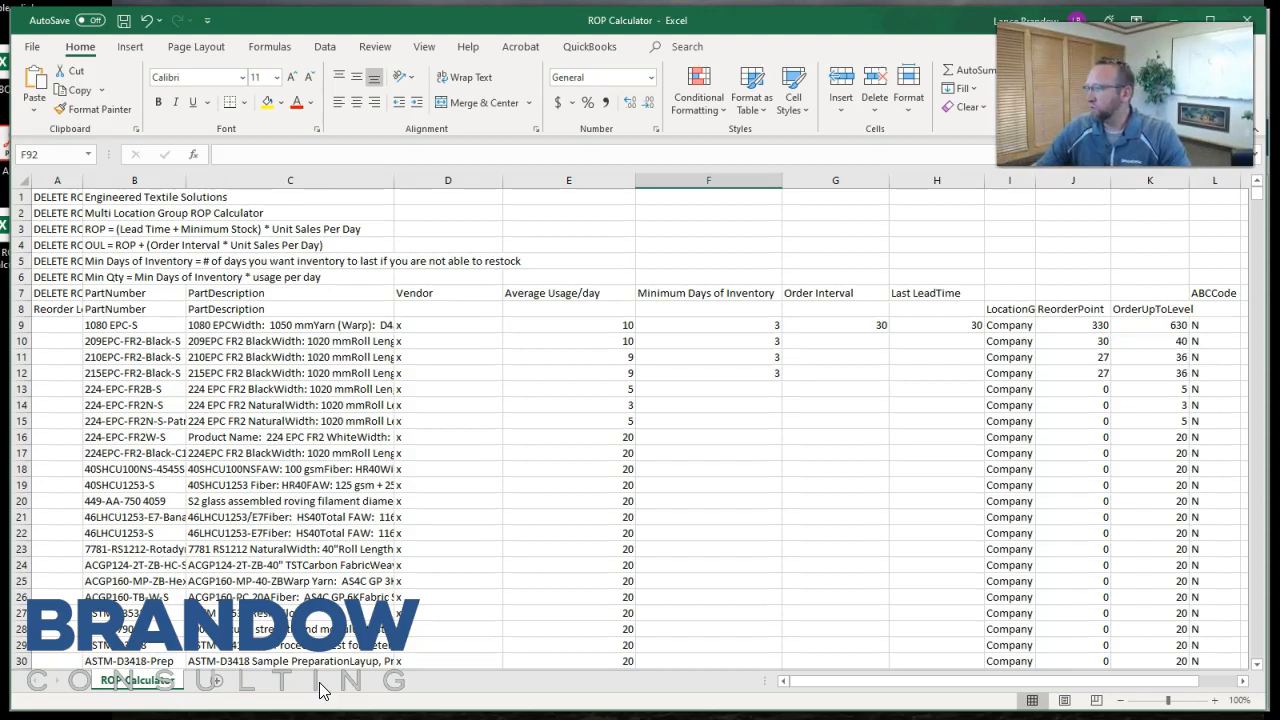
# Examine the ABCCode values in column L for the listed parts.
pyautogui.moveTo(1057, 680); pyautogui.dragTo(1132, 690)
pyautogui.click(1158, 390)
pyautogui.click(1164, 436)
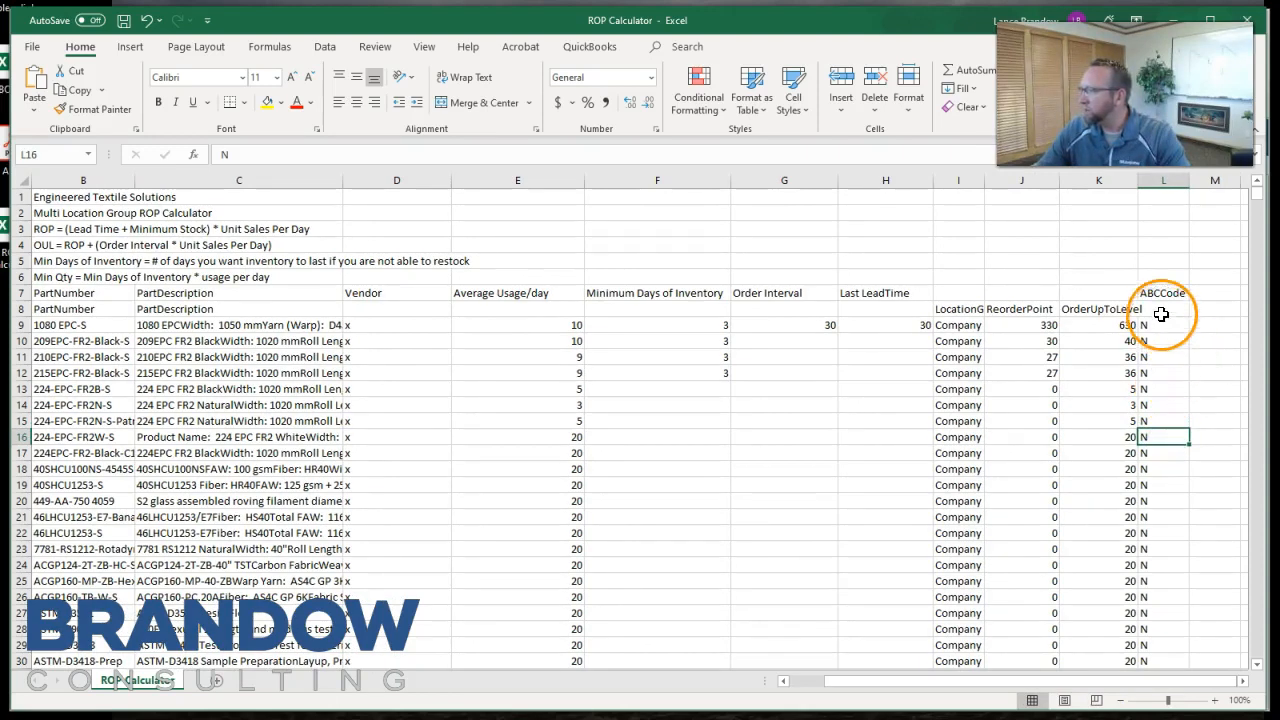
pyautogui.click(1166, 421)
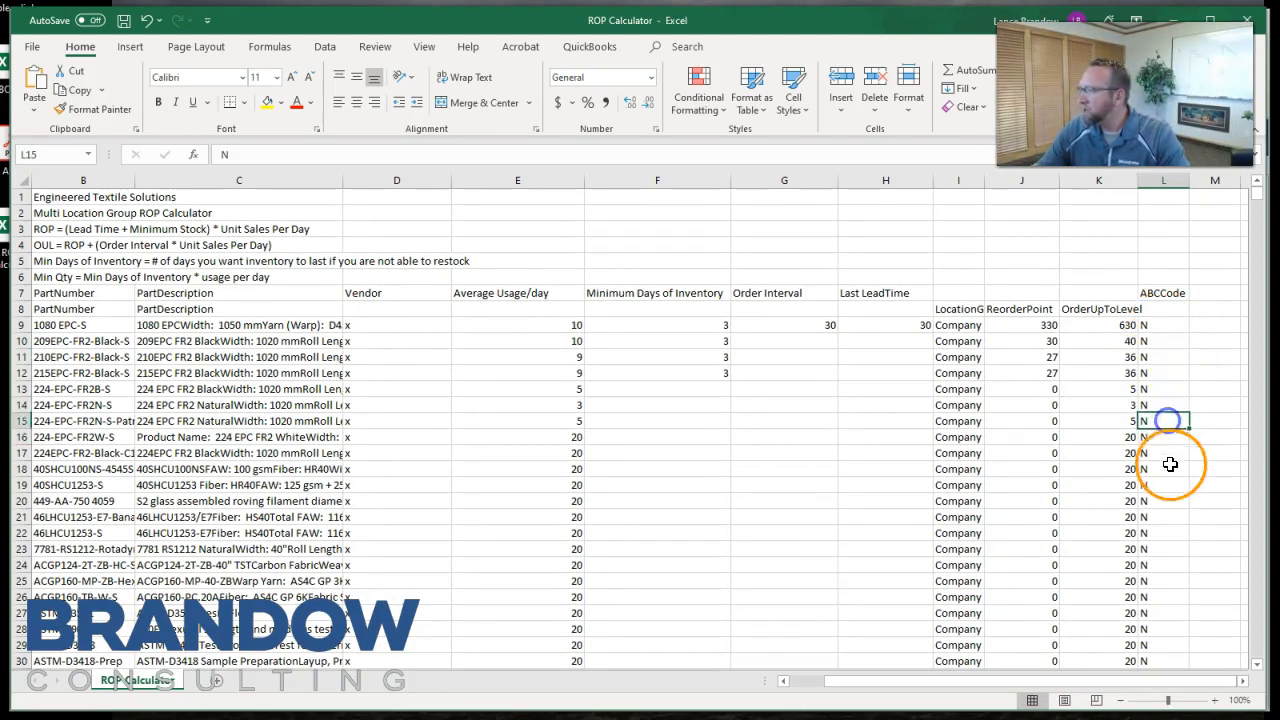
pyautogui.click(1168, 518)
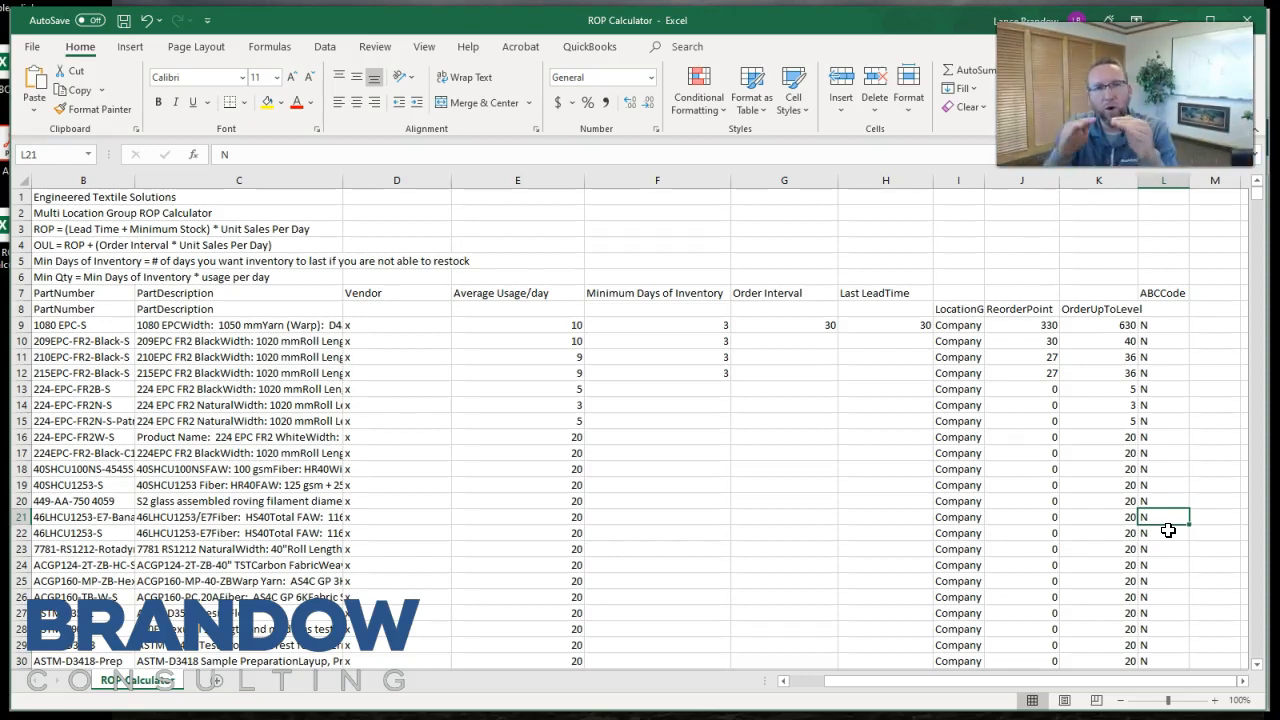
# Fill Minimum Days of Inventory with 3 down from F12 and set Order Interval to 7 in G9 through G17.
pyautogui.click(666, 374)
pyautogui.doubleClick(730, 380)
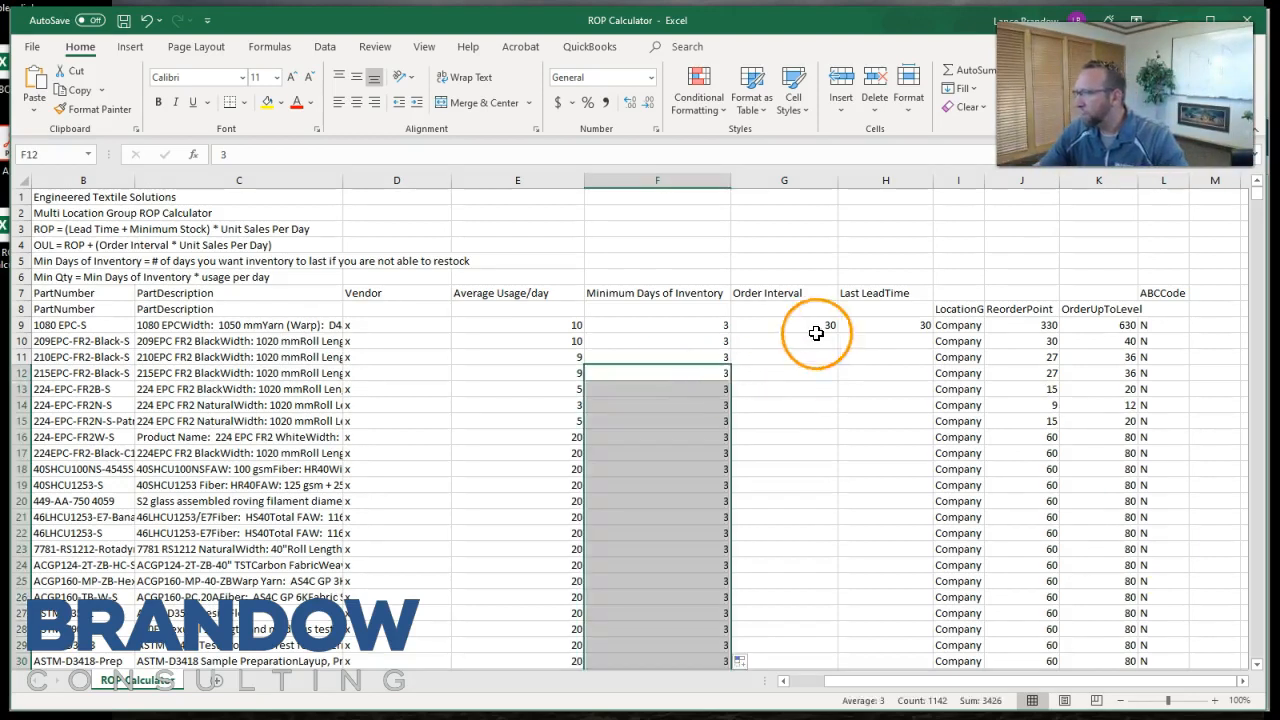
pyautogui.click(815, 328)
pyautogui.write('7 7 7 7 7 7 7 7 7')
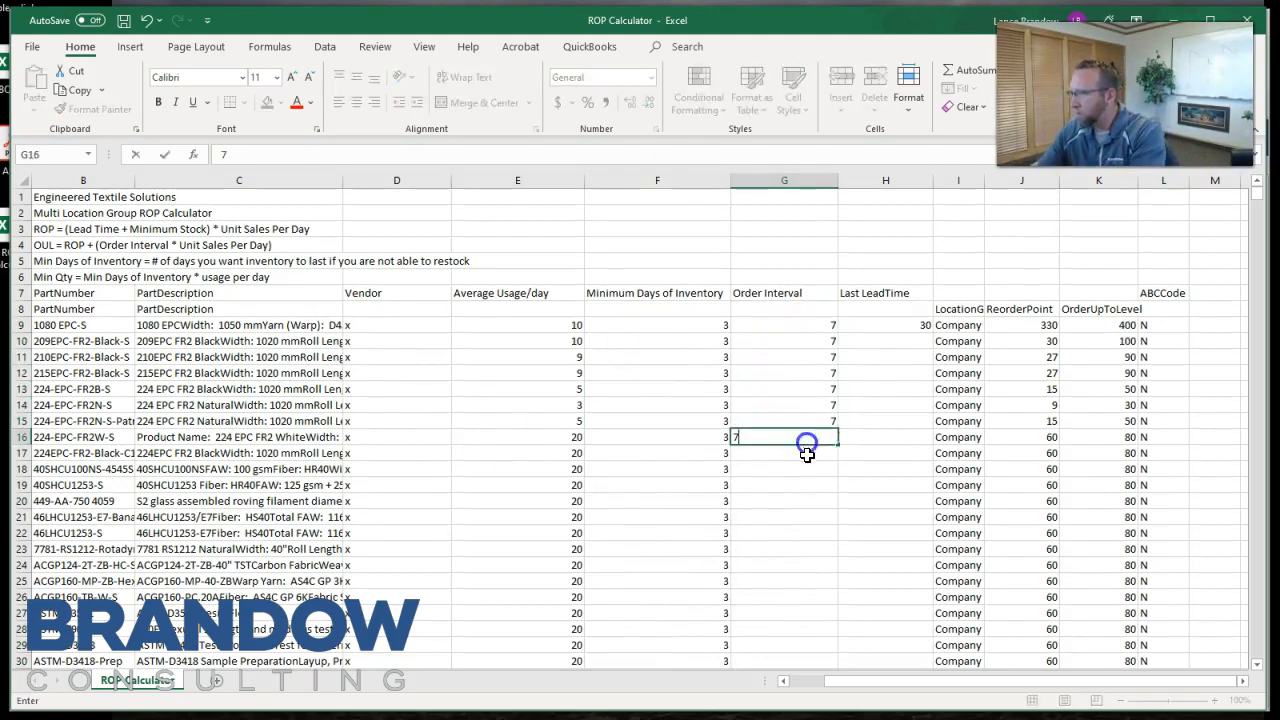
# Add filters to the column headers in row 8.
pyautogui.click(382, 326)
pyautogui.moveTo(382, 326); pyautogui.dragTo(388, 426)
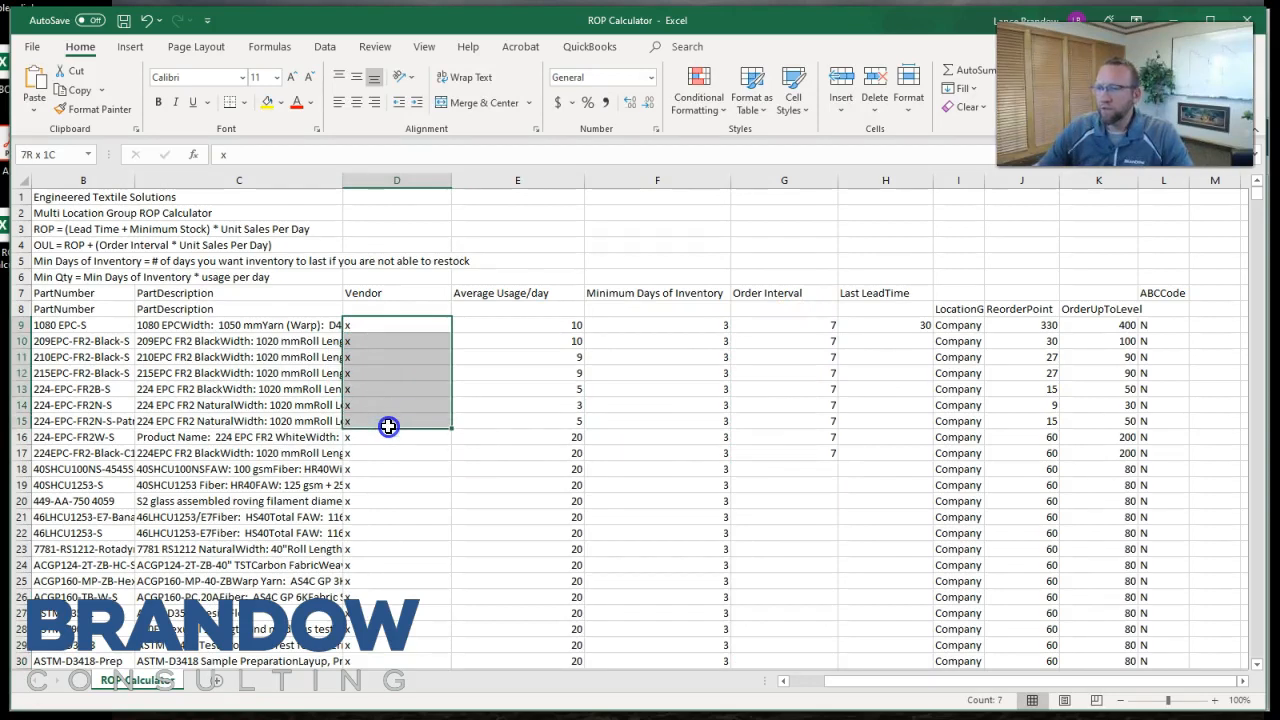
pyautogui.click(386, 325)
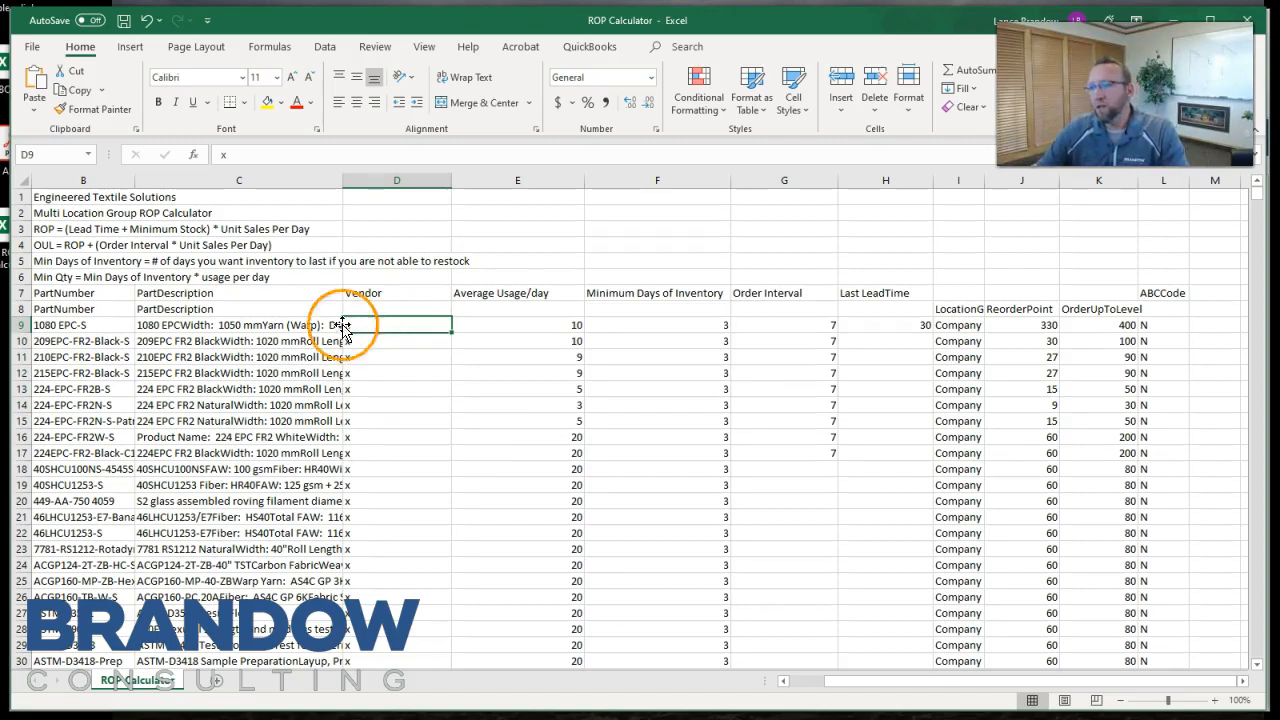
pyautogui.click(16, 309)
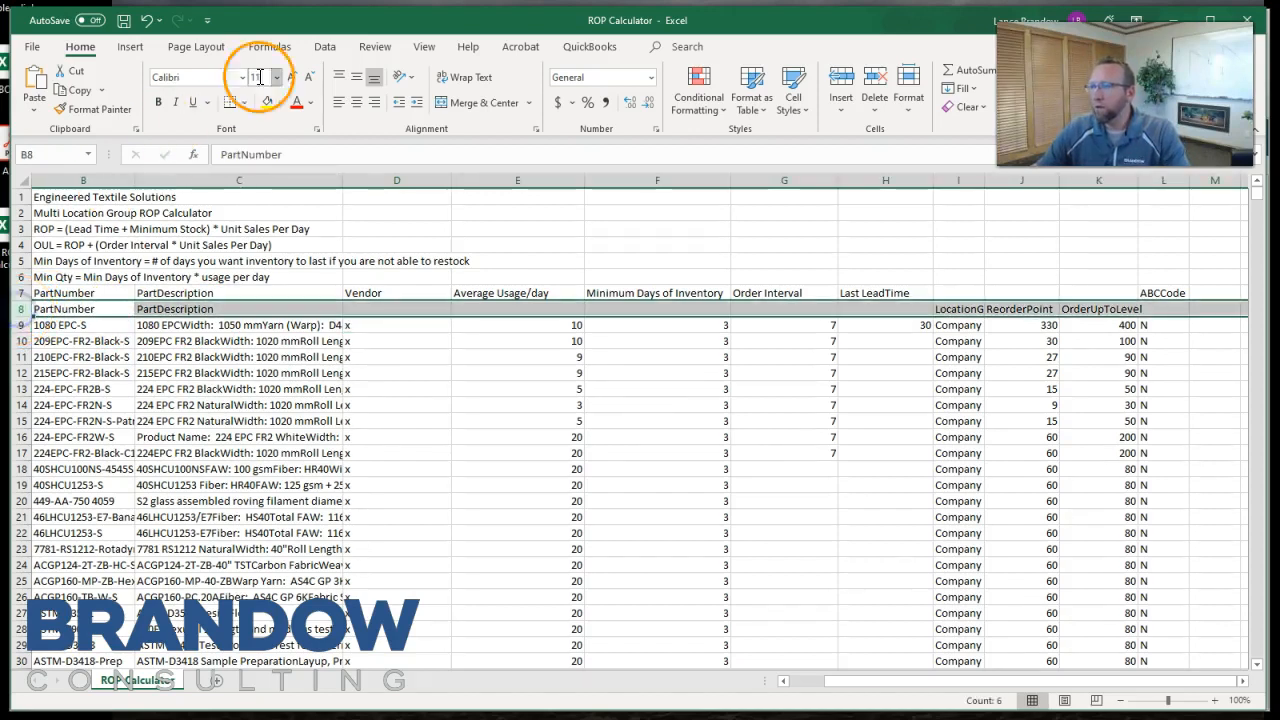
pyautogui.click(325, 46)
pyautogui.click(659, 80)
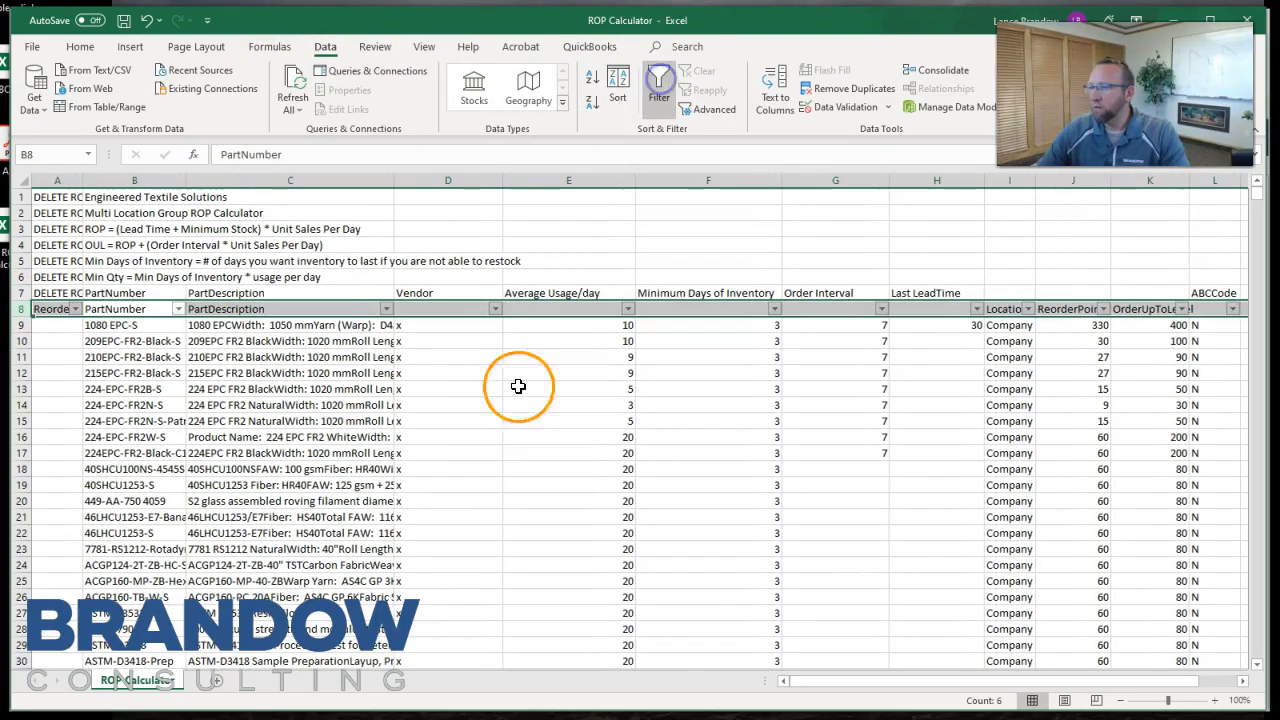
# Freeze the panes at D9 so the header rows and part columns stay in view.
pyautogui.click(428, 325)
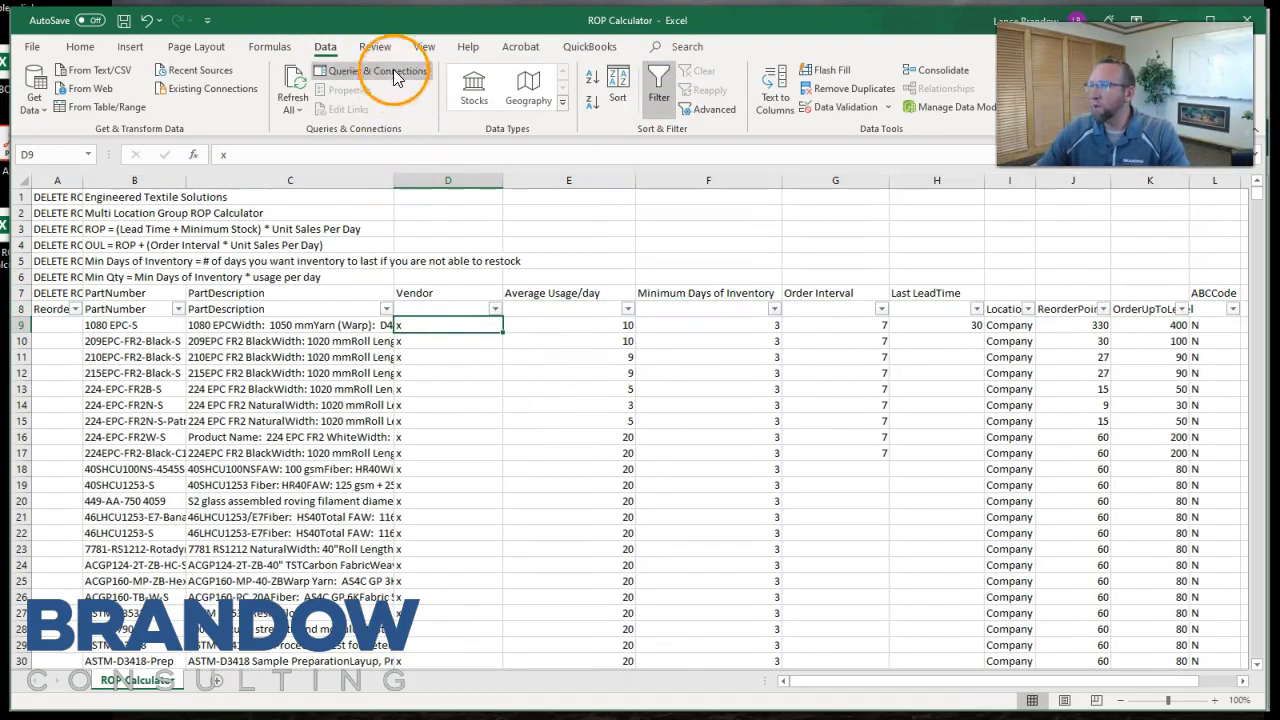
pyautogui.click(424, 46)
pyautogui.click(551, 90)
pyautogui.click(608, 137)
pyautogui.click(447, 406)
pyautogui.scroll(-1, 446, 410)
pyautogui.scroll(1, 446, 410)
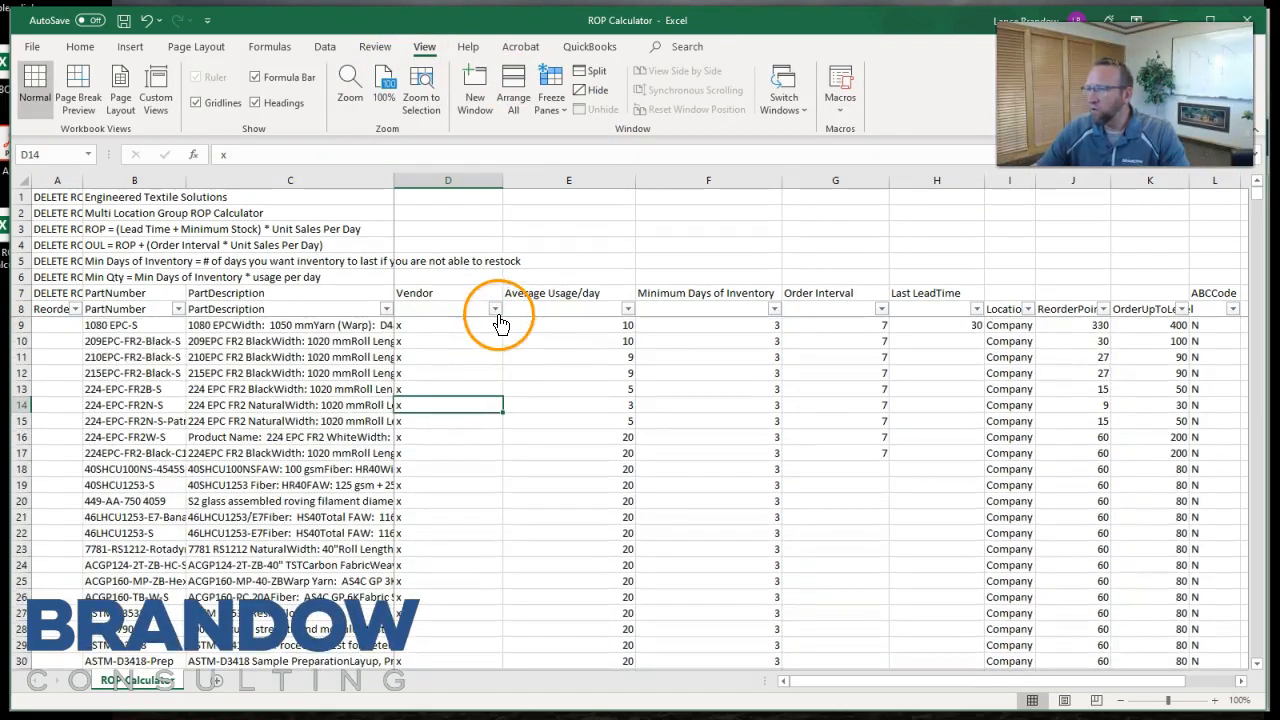
# Filter the Vendor column to show only Composites One.
pyautogui.click(495, 309)
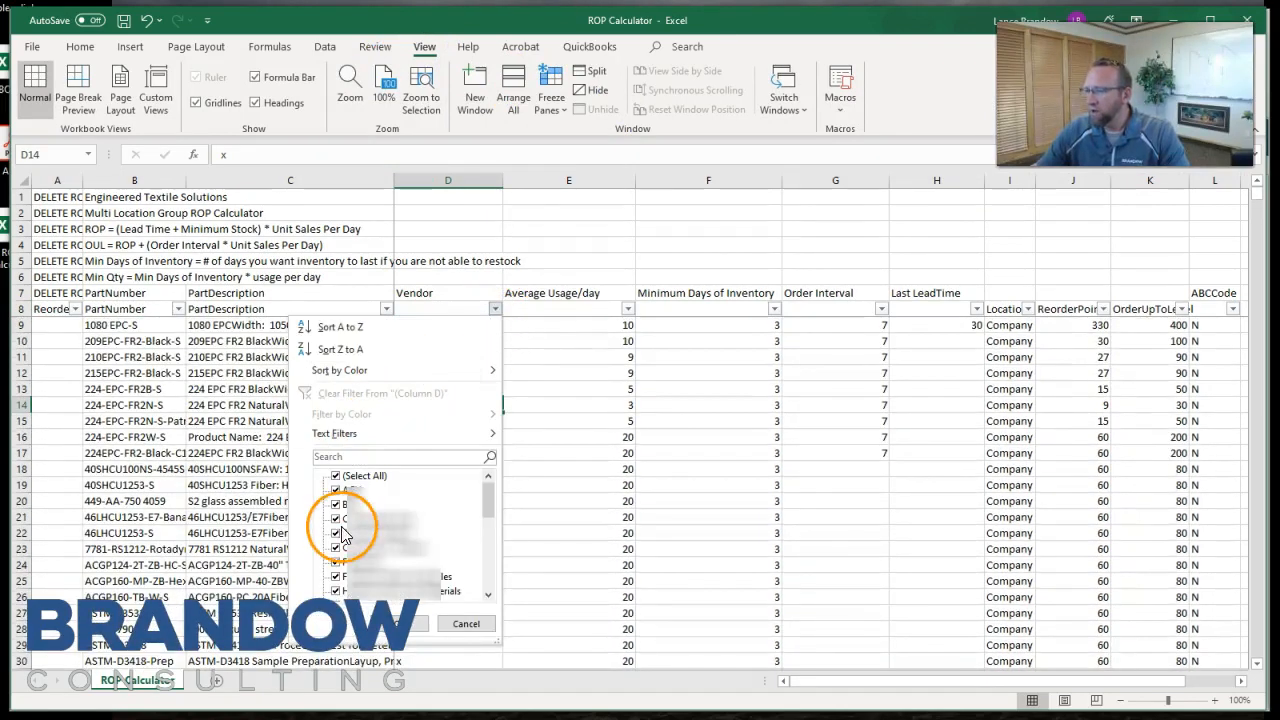
pyautogui.click(543, 442)
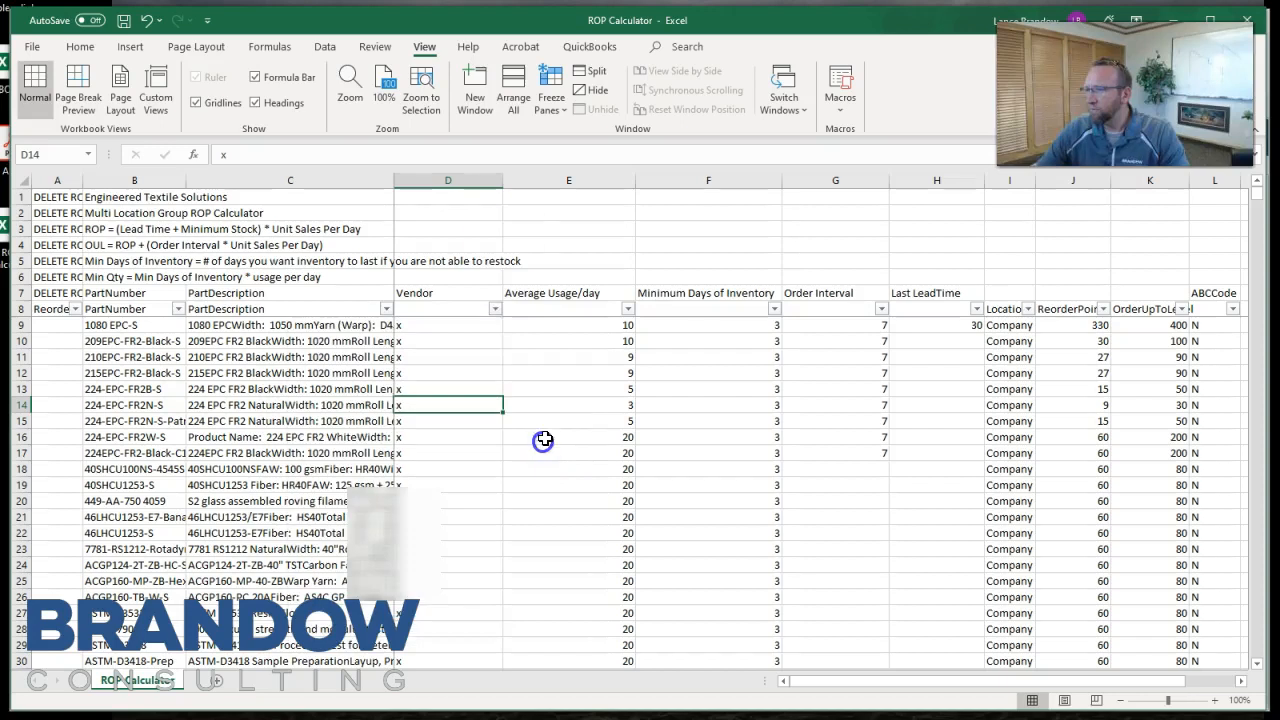
pyautogui.click(494, 309)
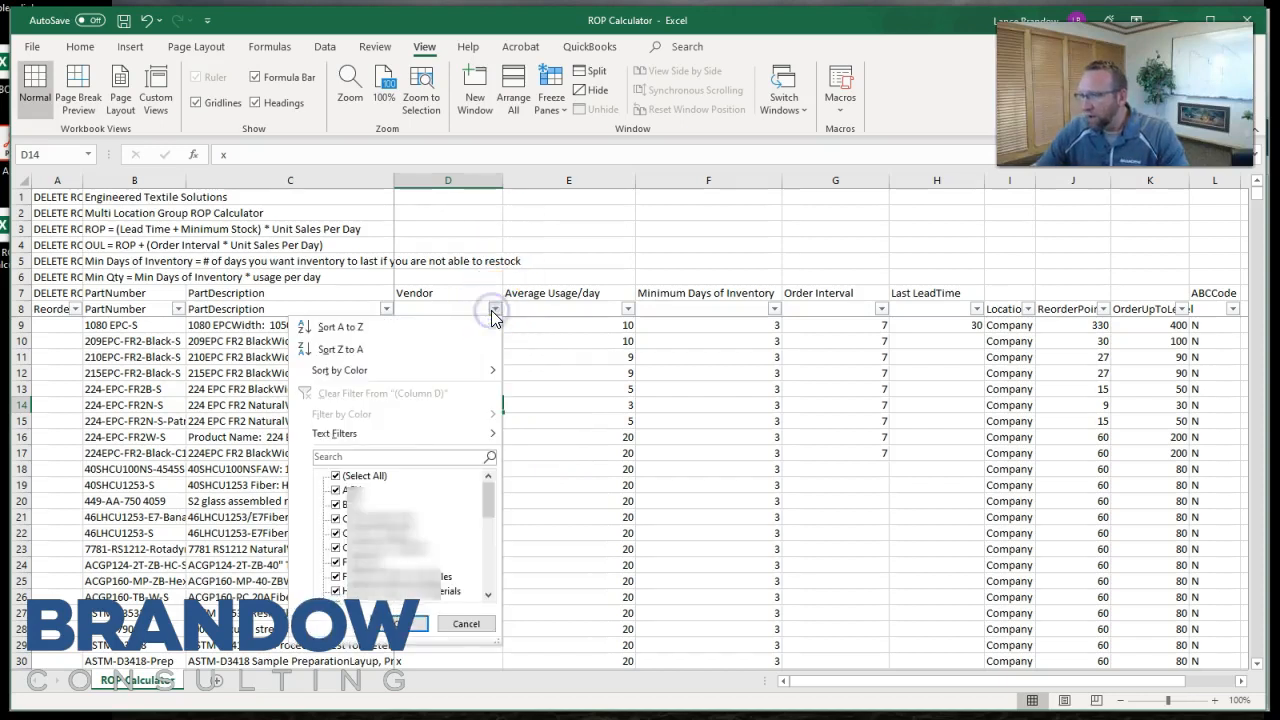
pyautogui.click(342, 477)
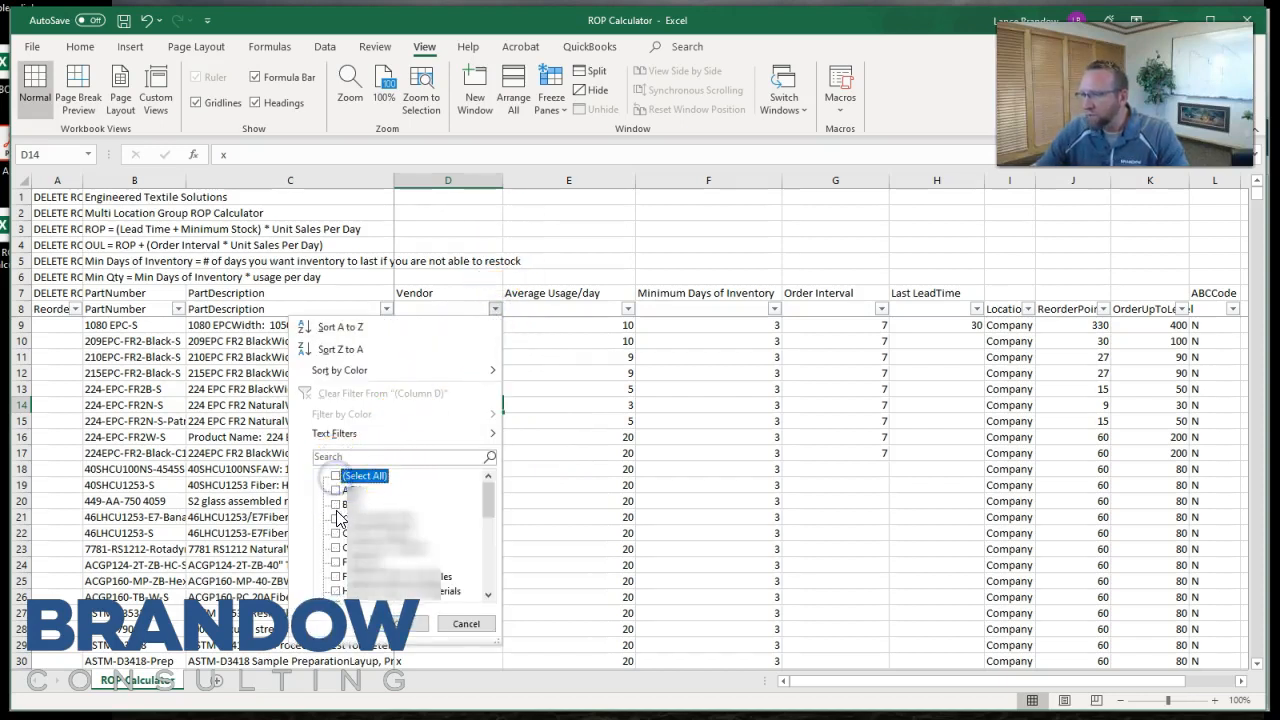
pyautogui.click(337, 519)
pyautogui.click(390, 626)
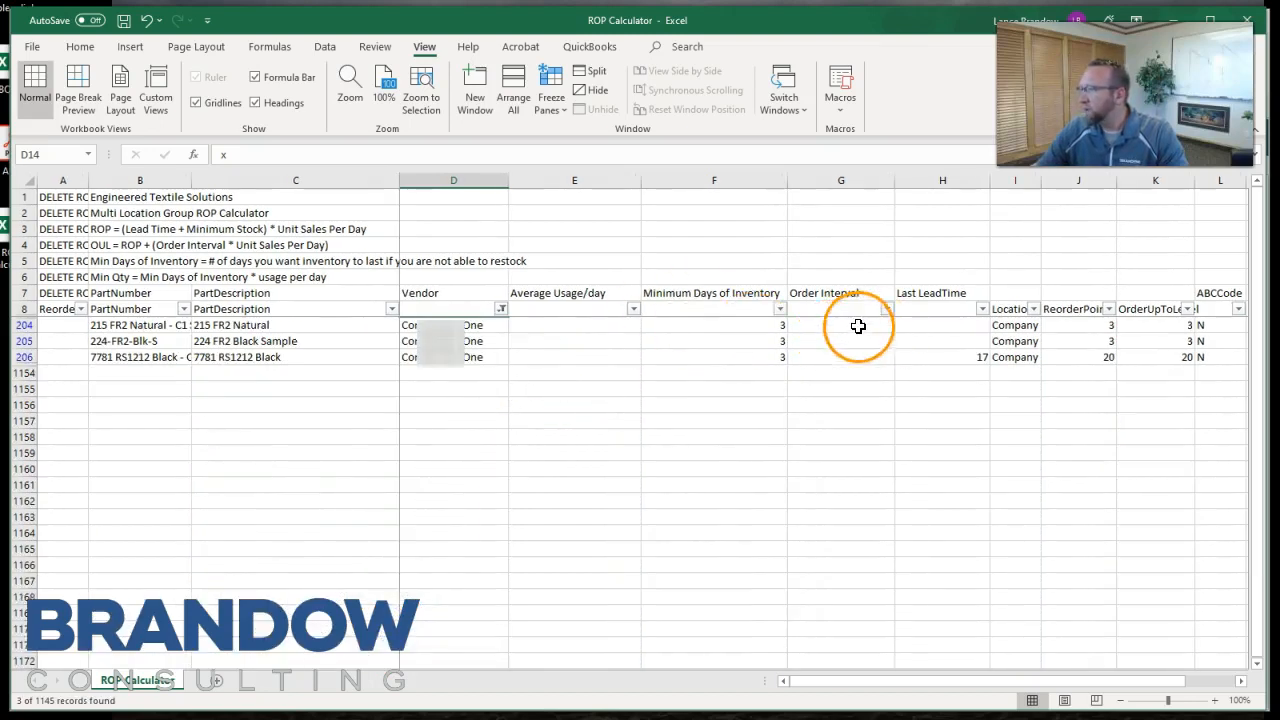
# Set Last LeadTime to 10 for the three Composites One parts.
pyautogui.click(917, 322)
pyautogui.write('10')
pyautogui.press('Return')
pyautogui.write('10')
pyautogui.press('Return')
pyautogui.write('10')
pyautogui.press('Return')
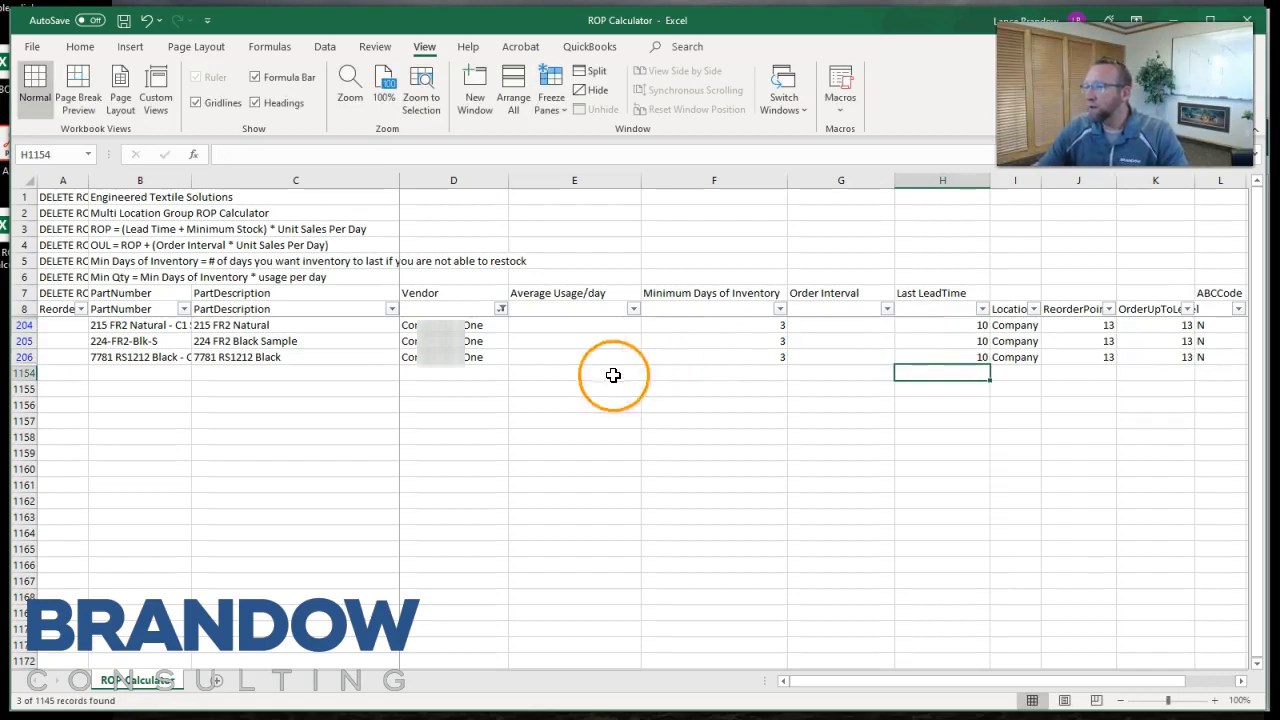
# Reset the Vendor filter to show all vendors.
pyautogui.click(586, 388)
pyautogui.click(502, 310)
pyautogui.click(342, 476)
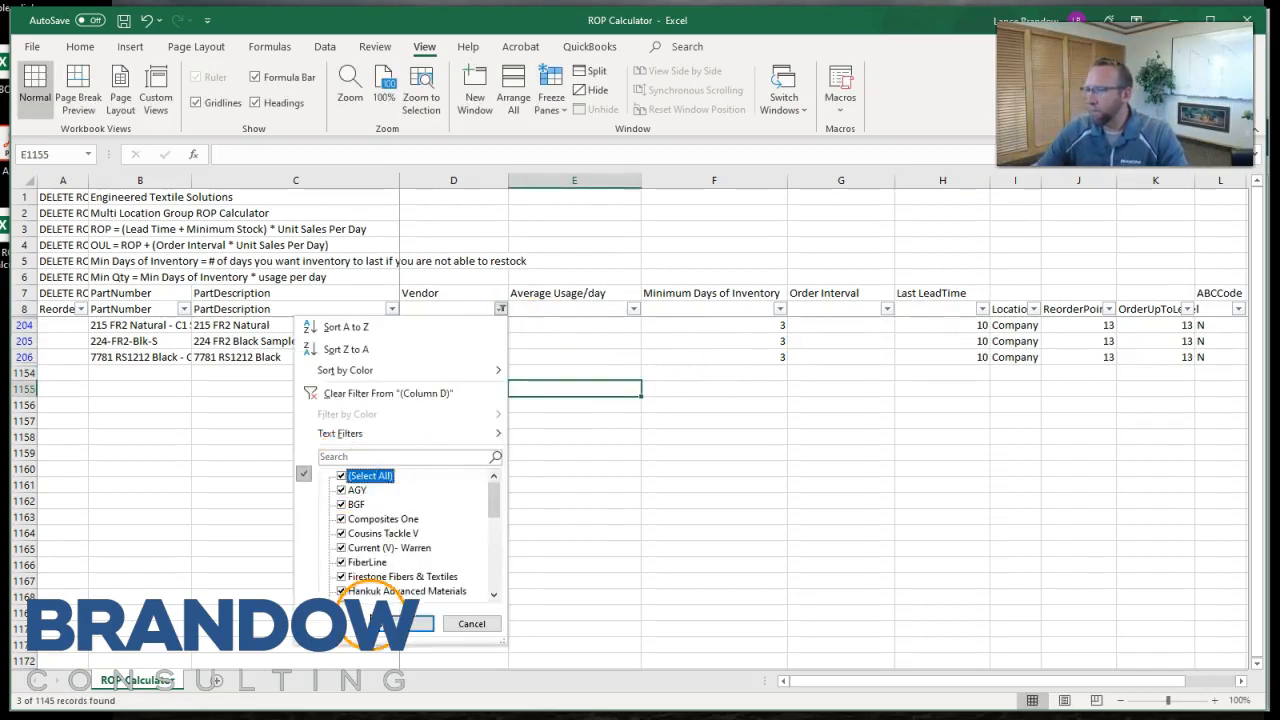
pyautogui.click(382, 621)
# Fill the Last LeadTime of 30 and the Order Interval of 7 down their columns for the remaining parts.
pyautogui.click(950, 328)
pyautogui.doubleClick(984, 333)
pyautogui.click(867, 453)
pyautogui.doubleClick(890, 460)
pyautogui.click(837, 293)
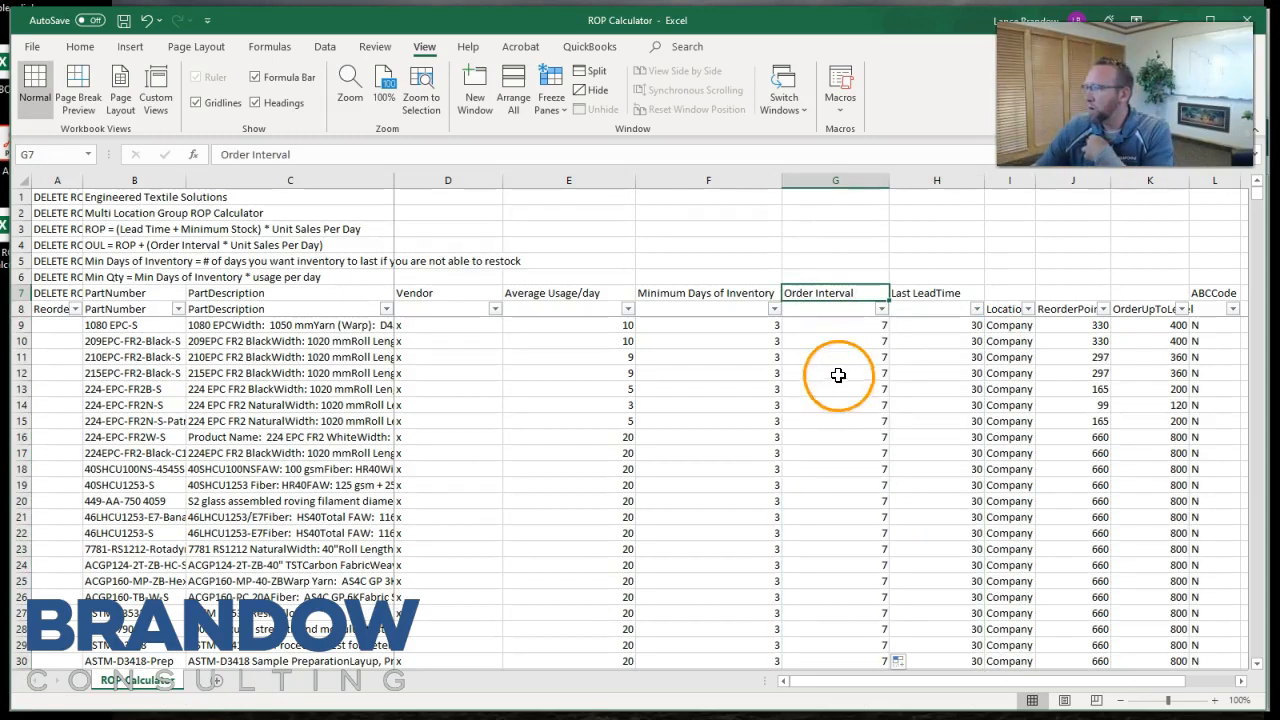
# Set Order Interval to 20 in G12 and G13 for parts 215EPC-FR2-Black-S and 224-EPC-FR2B-S.
pyautogui.click(836, 326)
pyautogui.click(837, 344)
pyautogui.click(838, 326)
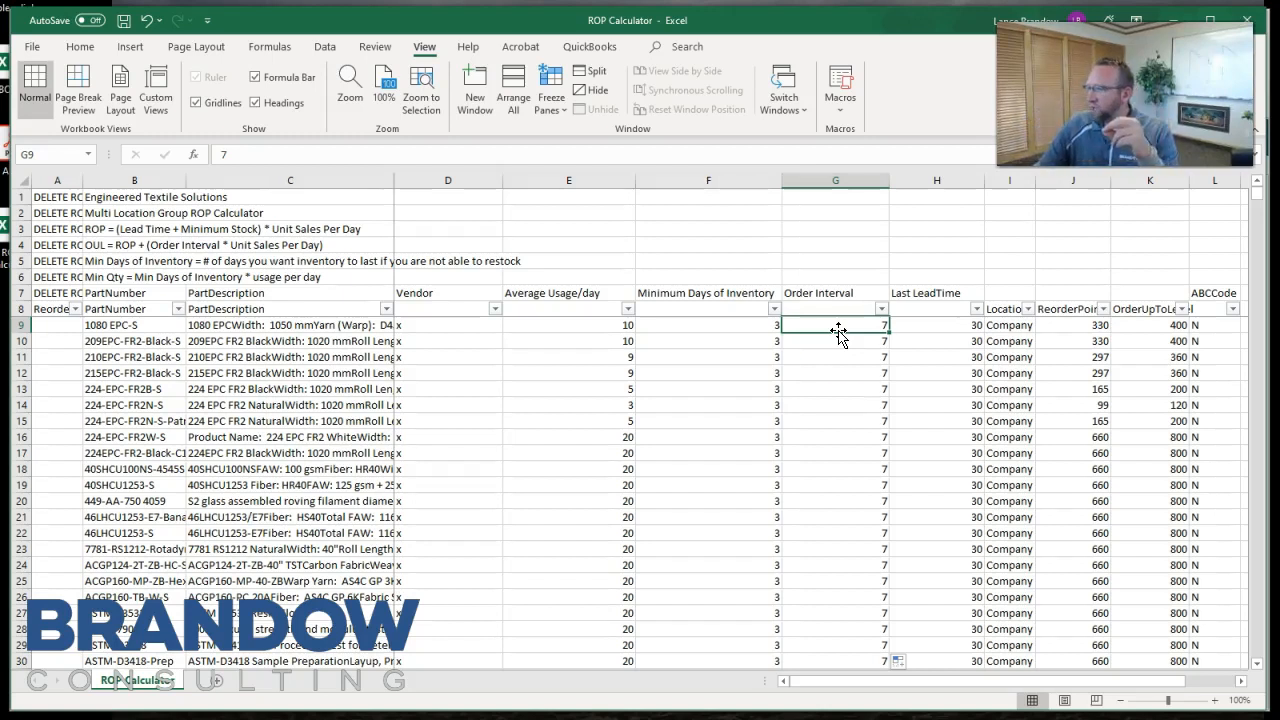
pyautogui.click(829, 374)
pyautogui.write('20')
pyautogui.press('Return')
pyautogui.write('20')
pyautogui.press('Return')
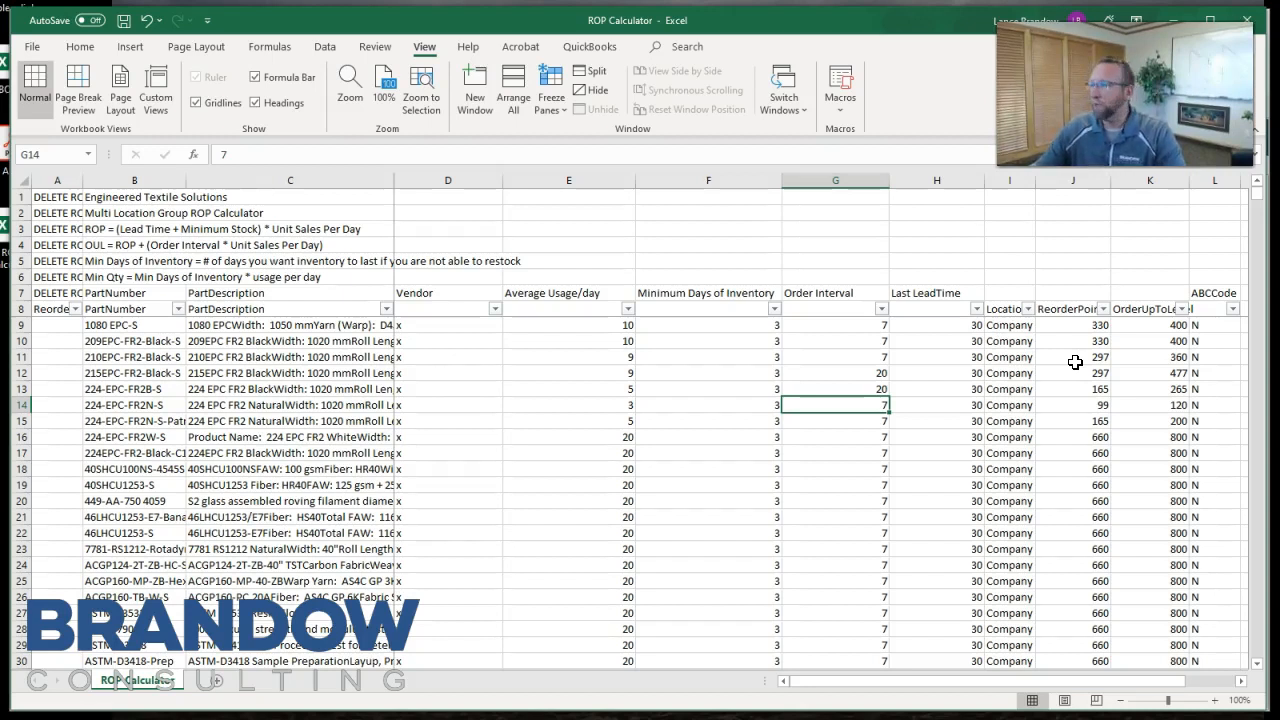
# Set Order Interval to 20 in G14 for part 224-EPC-FR2N-S and save the workbook.
pyautogui.click(843, 389)
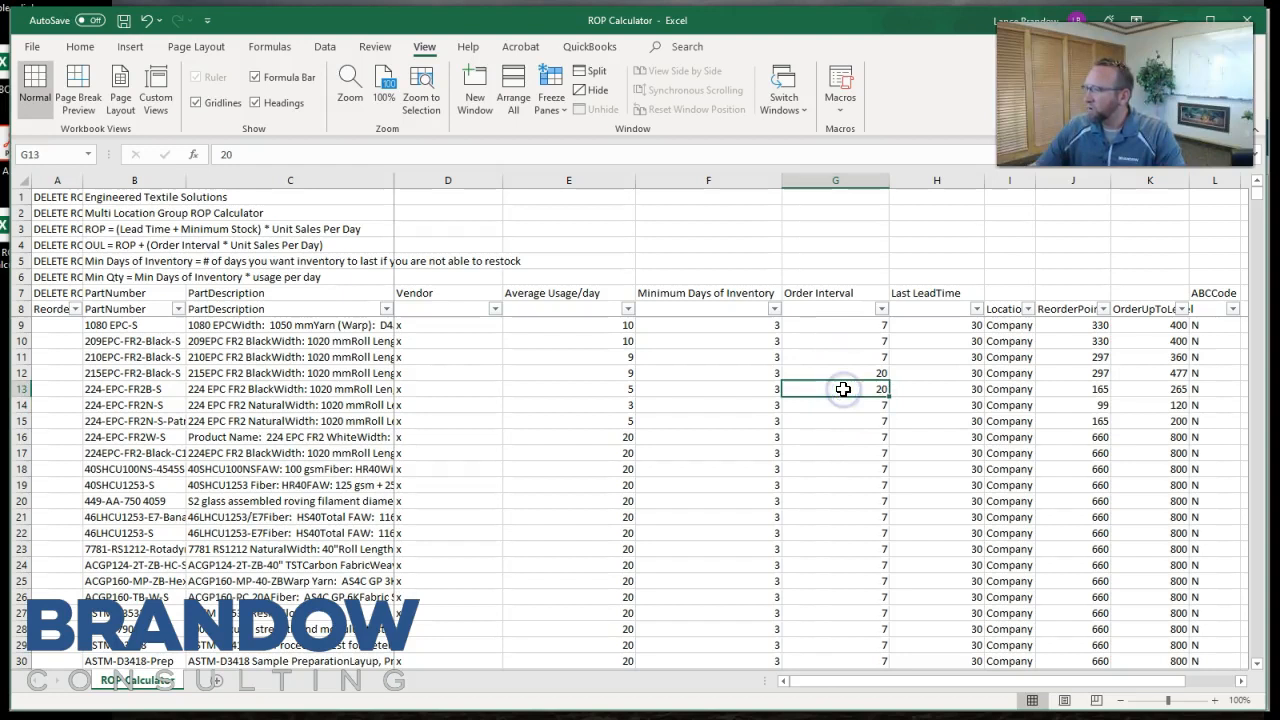
pyautogui.click(1145, 389)
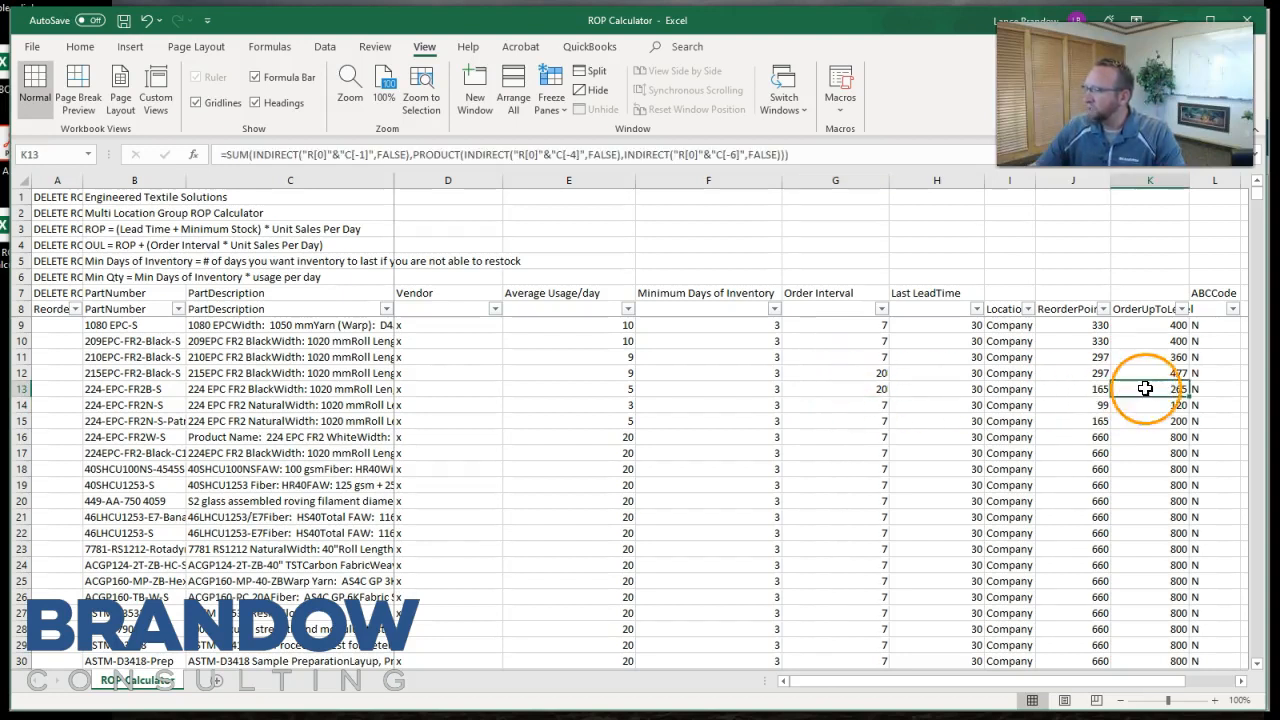
pyautogui.click(840, 404)
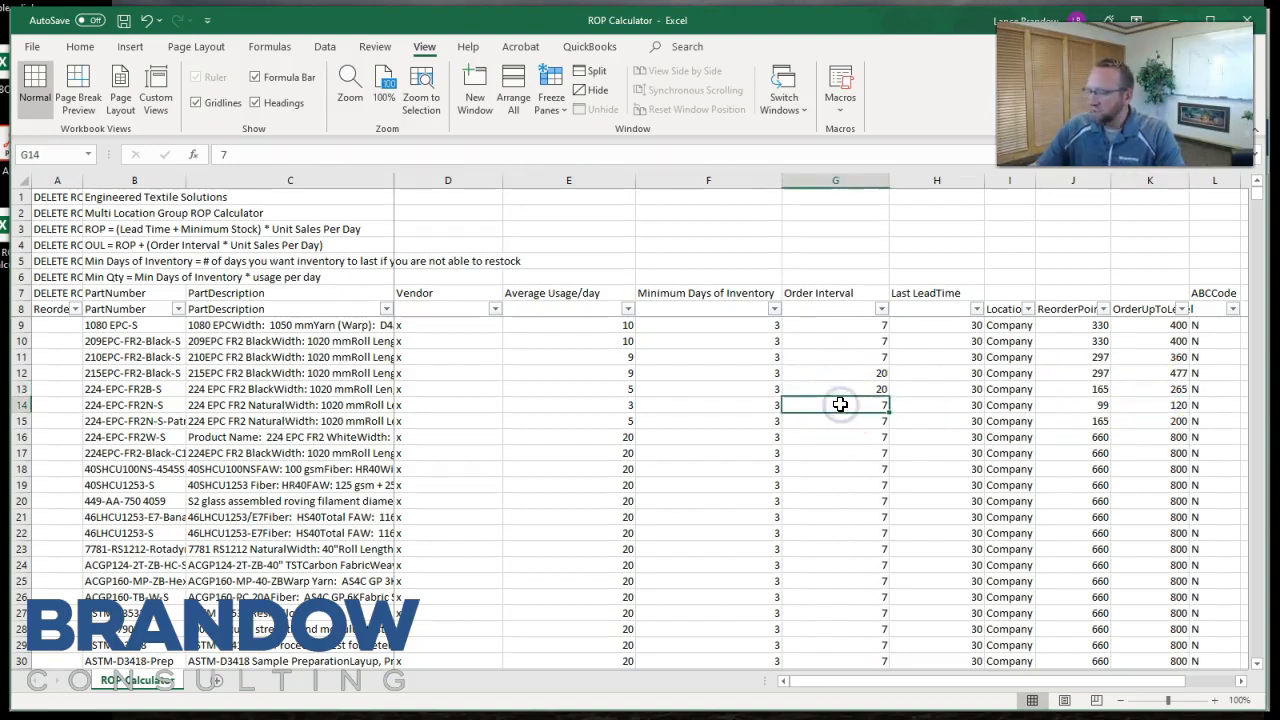
pyautogui.write('20')
pyautogui.scroll(-1, 889, 456)
pyautogui.click(863, 426)
pyautogui.click(123, 24)
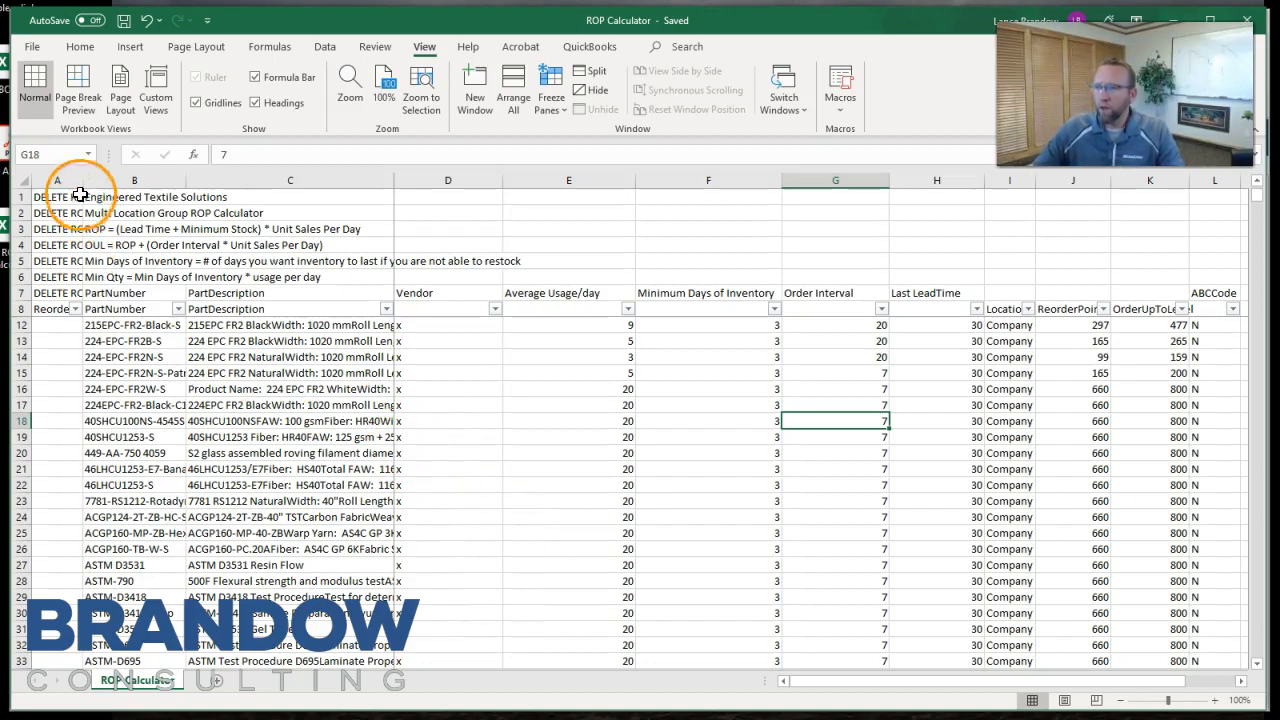
# Widen column A until the DELETE ROW and Reorder Level Import labels are fully readable.
pyautogui.moveTo(86, 177); pyautogui.dragTo(141, 172)
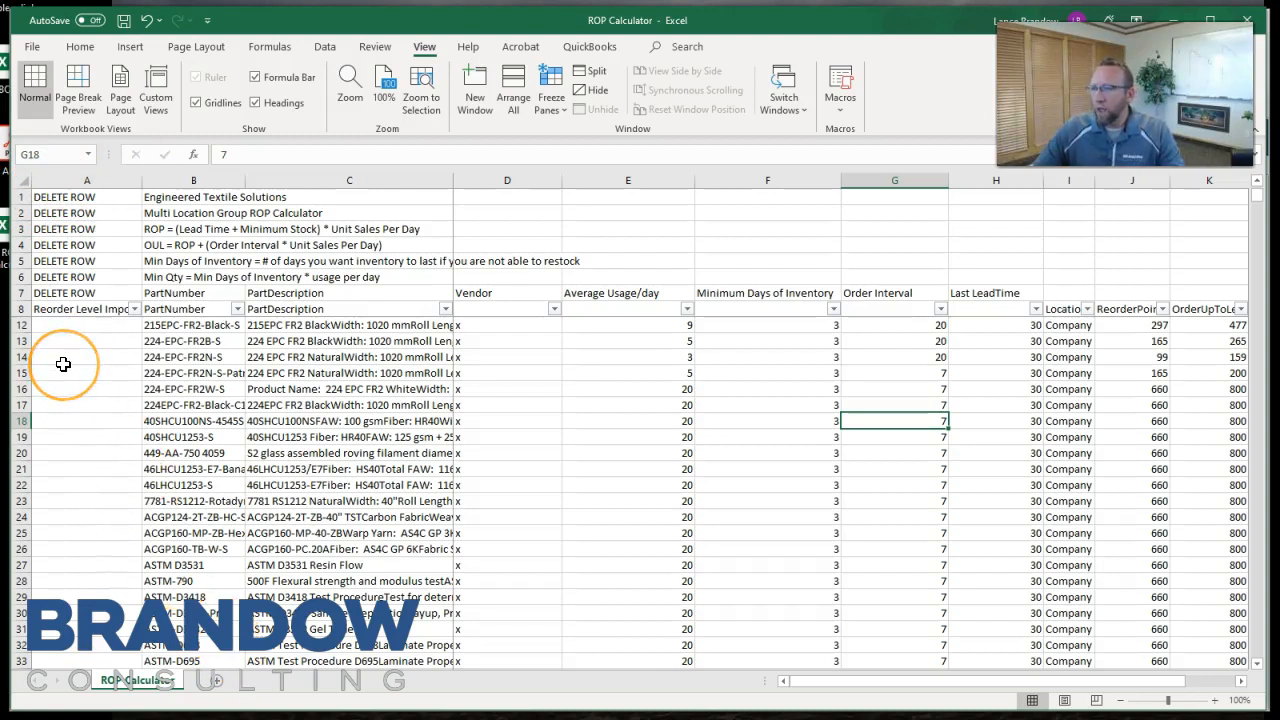
pyautogui.scroll(1, 63, 364)
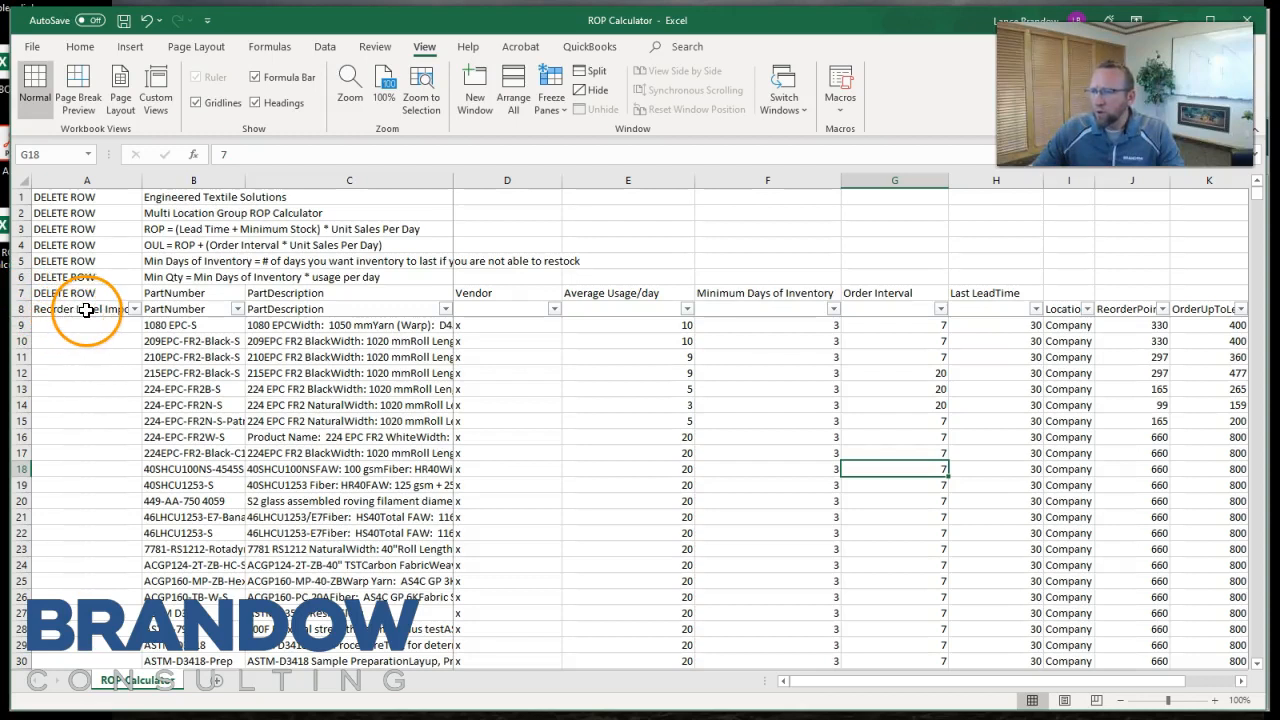
pyautogui.moveTo(142, 180); pyautogui.dragTo(188, 180)
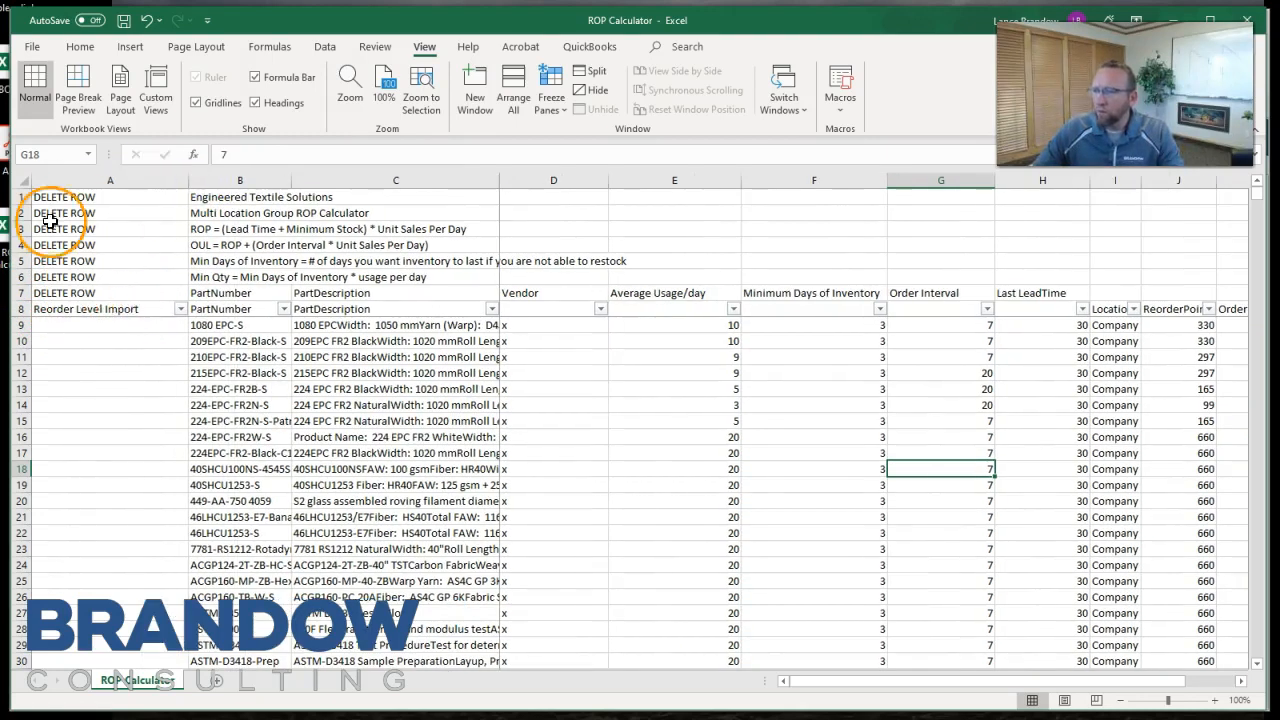
# Delete rows 1 through 7, marked DELETE ROW, and the Reorder Level Import column.
pyautogui.moveTo(19, 197); pyautogui.dragTo(22, 292)
pyautogui.rightClick(83, 249)
pyautogui.click(120, 403)
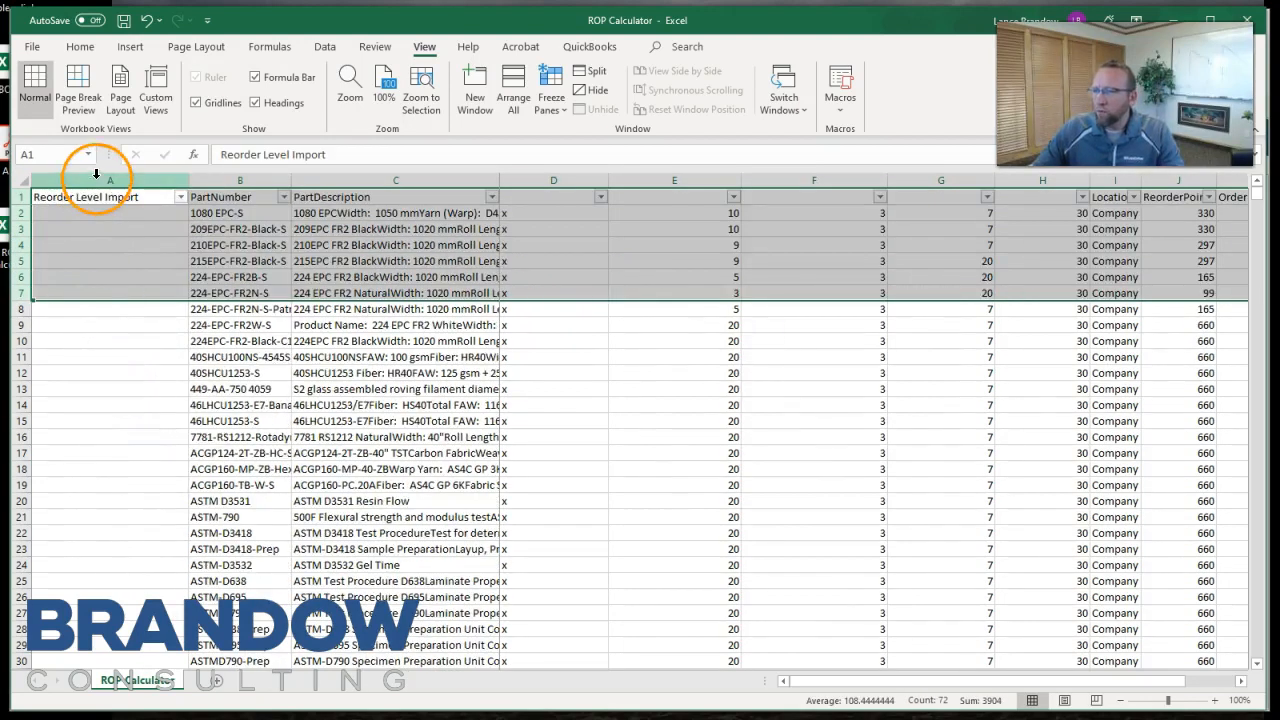
pyautogui.rightClick(96, 174)
pyautogui.click(108, 331)
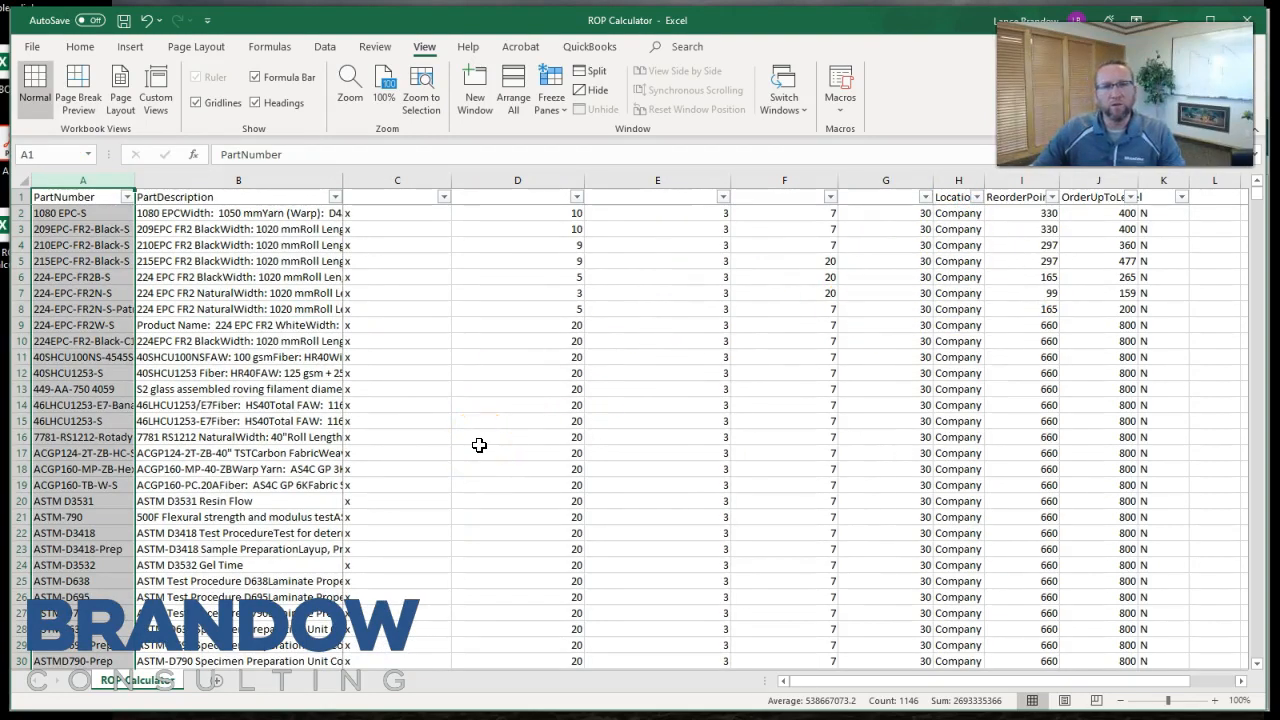
# Try to clear the x marks from column C, and undo the change.
pyautogui.click(349, 212)
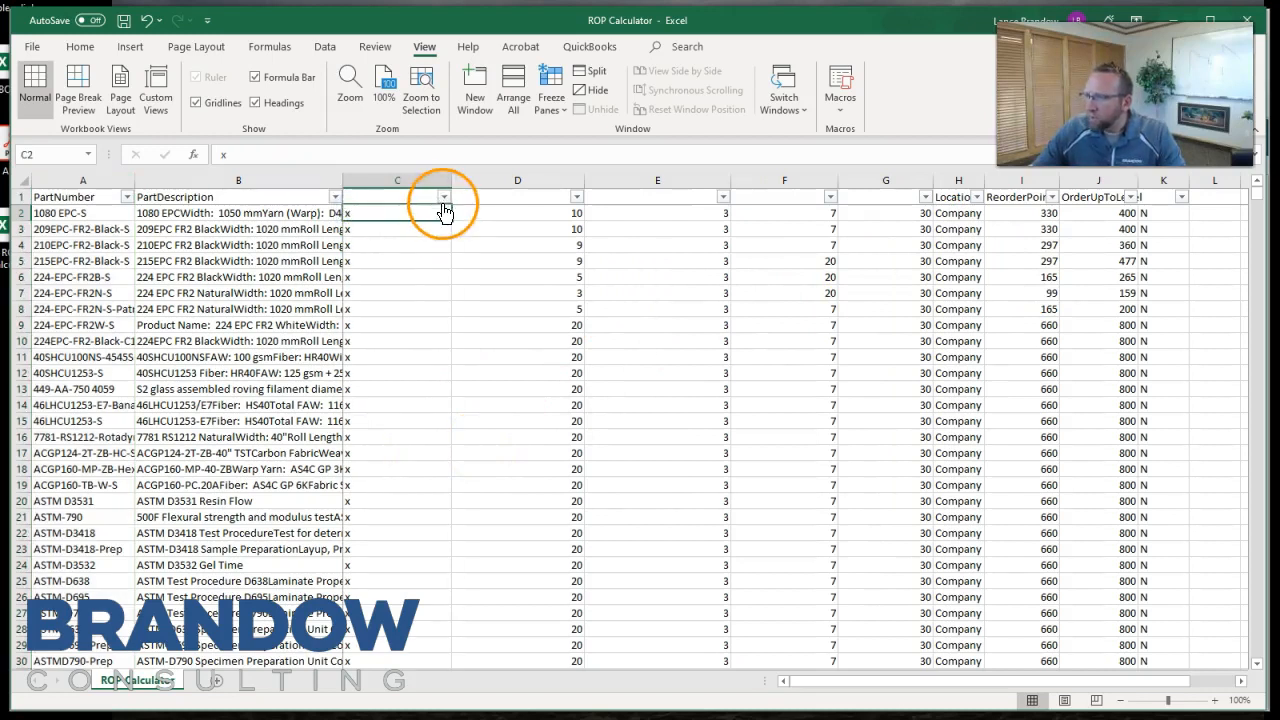
pyautogui.click(397, 180)
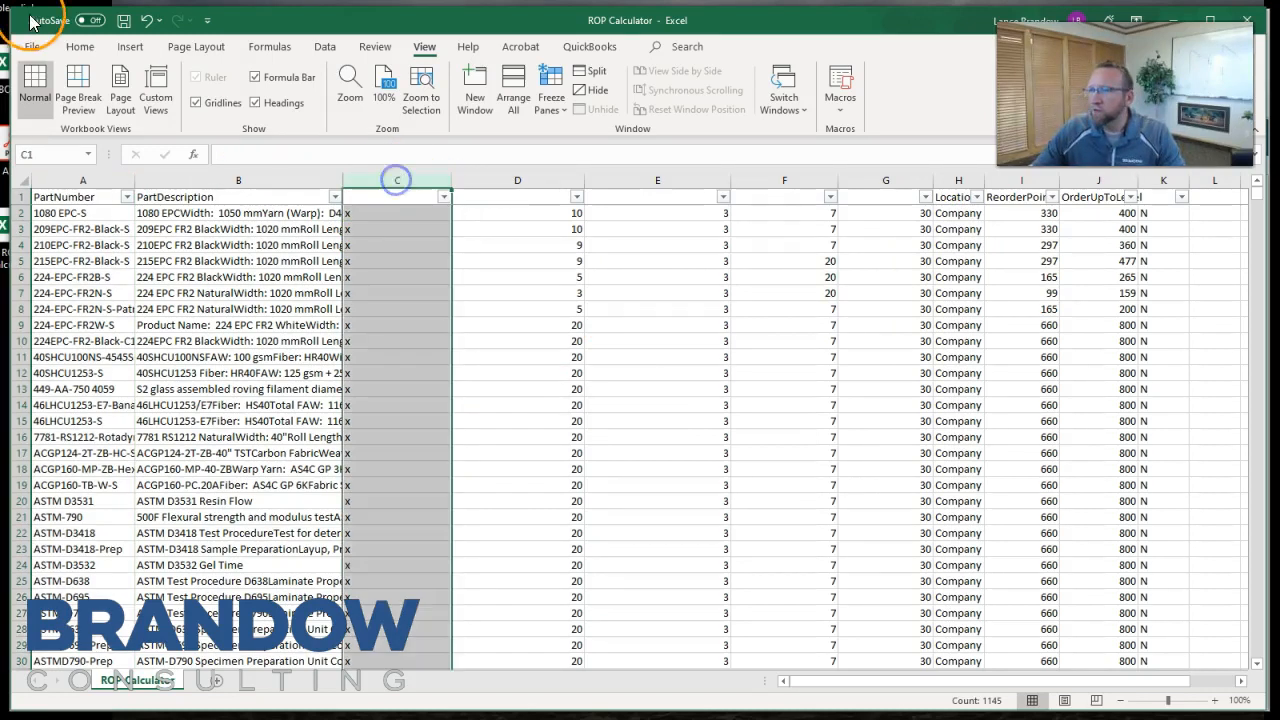
pyautogui.click(80, 46)
pyautogui.click(1066, 97)
pyautogui.click(397, 182)
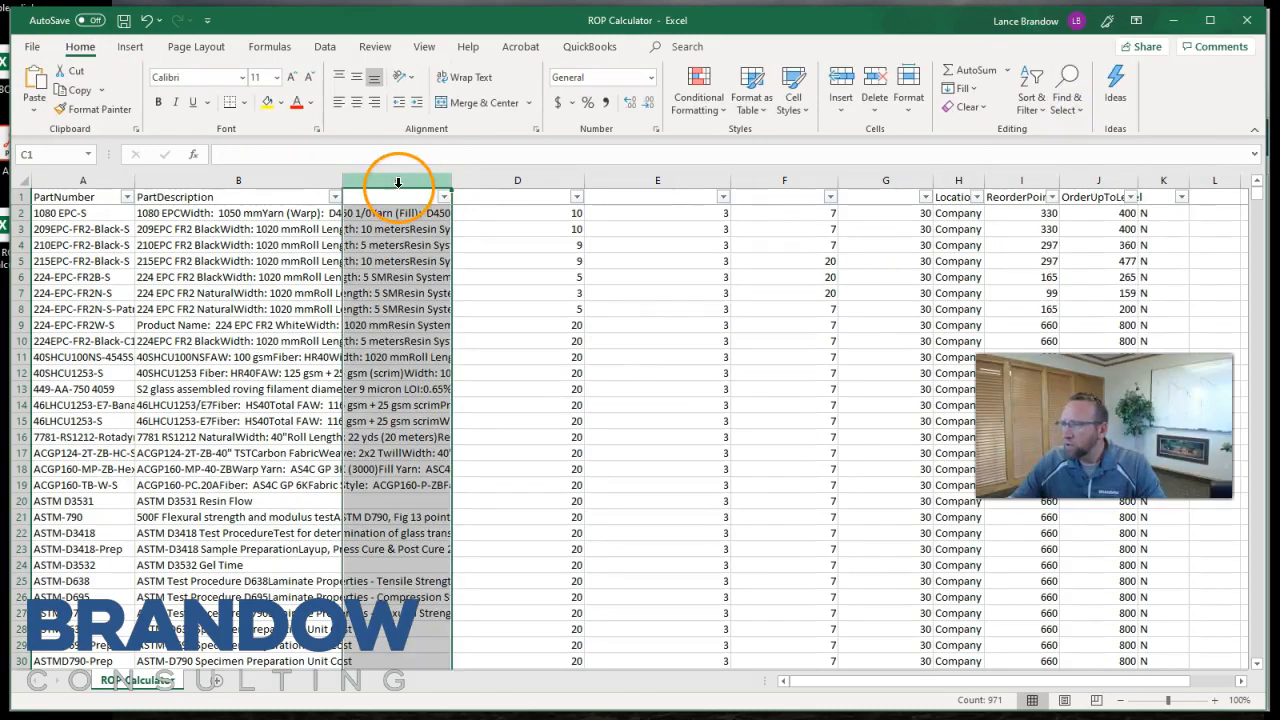
pyautogui.click(146, 21)
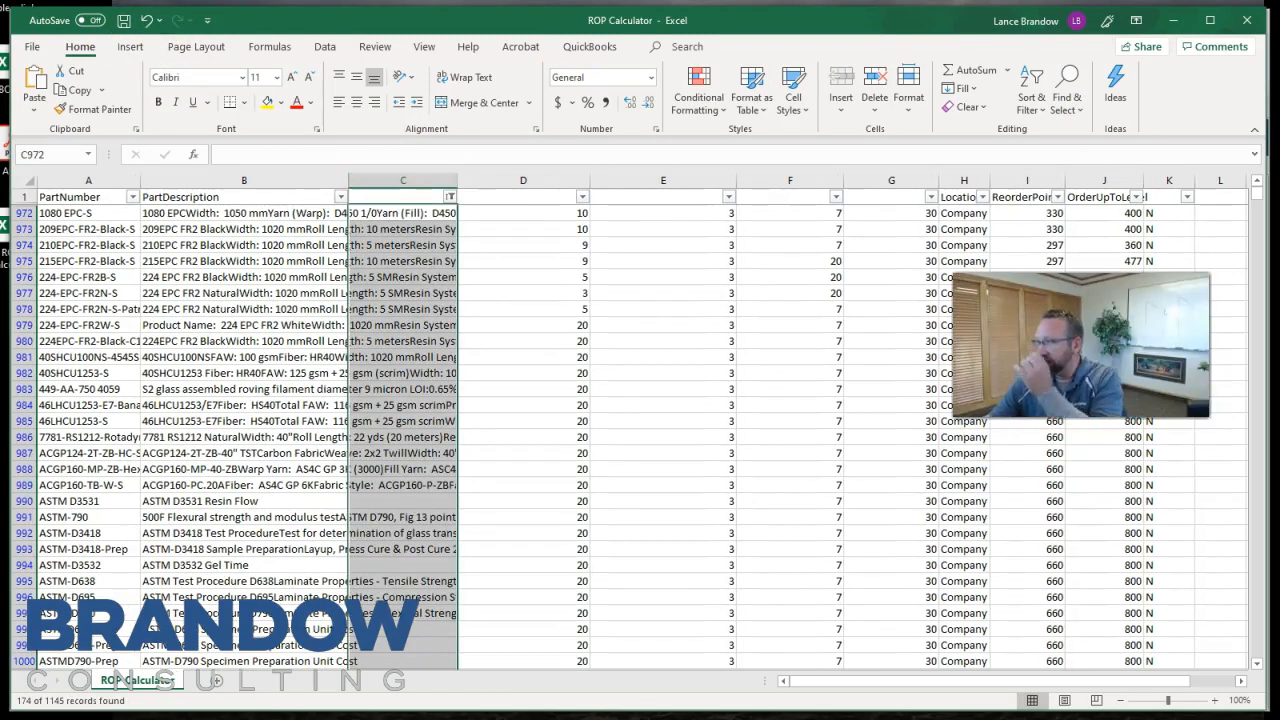
# Widen column H so LocationGroup is fully readable and select its first Company wide entries, H972 through H980.
pyautogui.moveTo(1055, 175); pyautogui.dragTo(1055, 175)
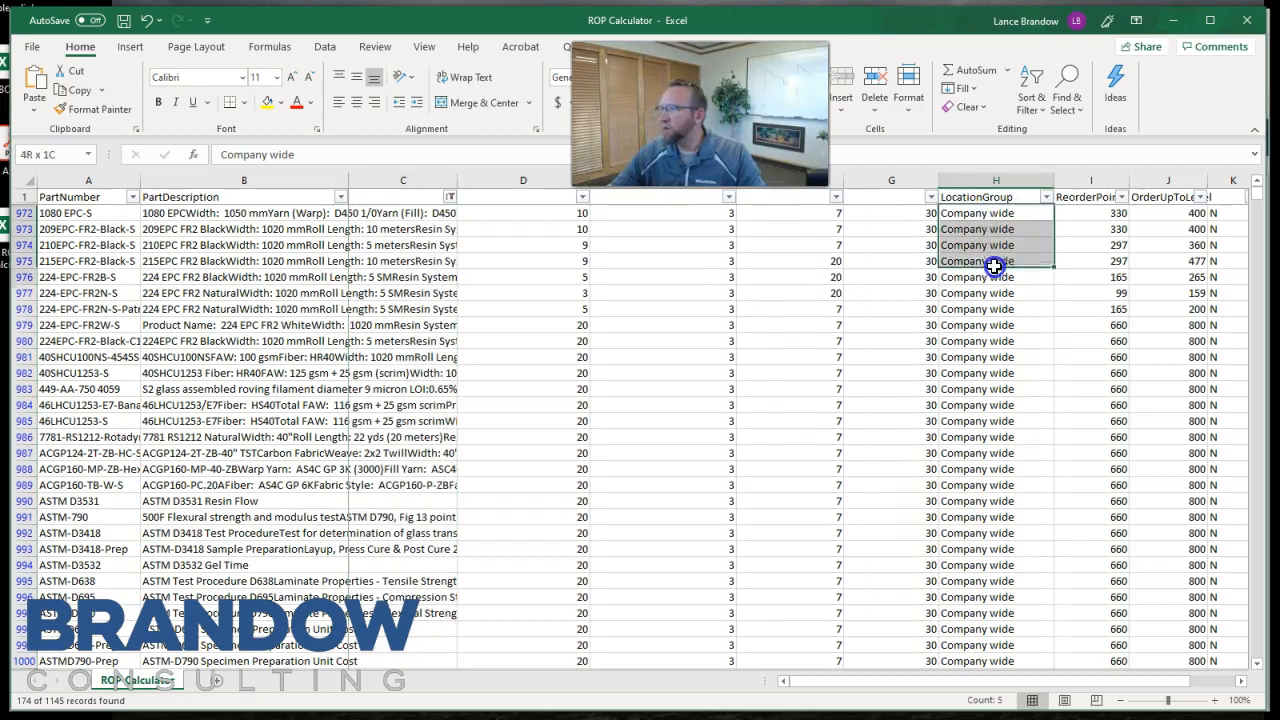
pyautogui.moveTo(995, 266); pyautogui.dragTo(993, 355)
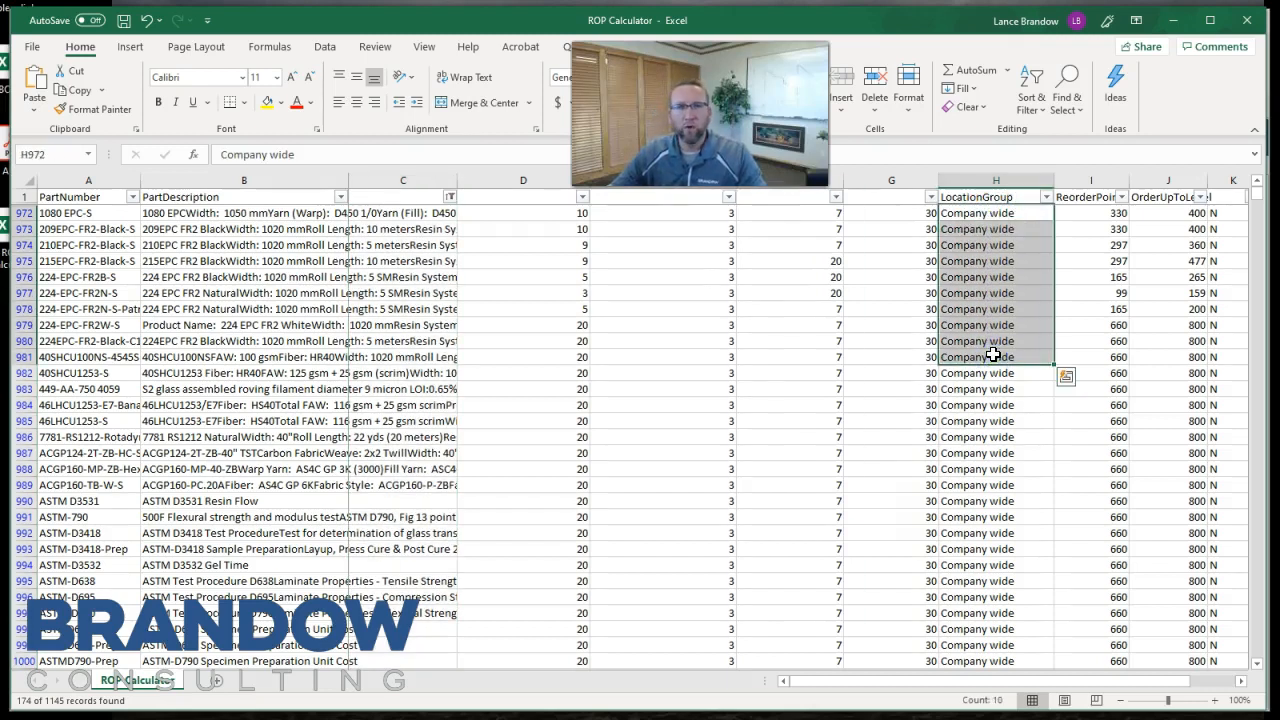
pyautogui.moveTo(993, 355)
pyautogui.mouseDown()
pyautogui.moveTo(998, 212)
pyautogui.moveTo(992, 340)
pyautogui.mouseUp()
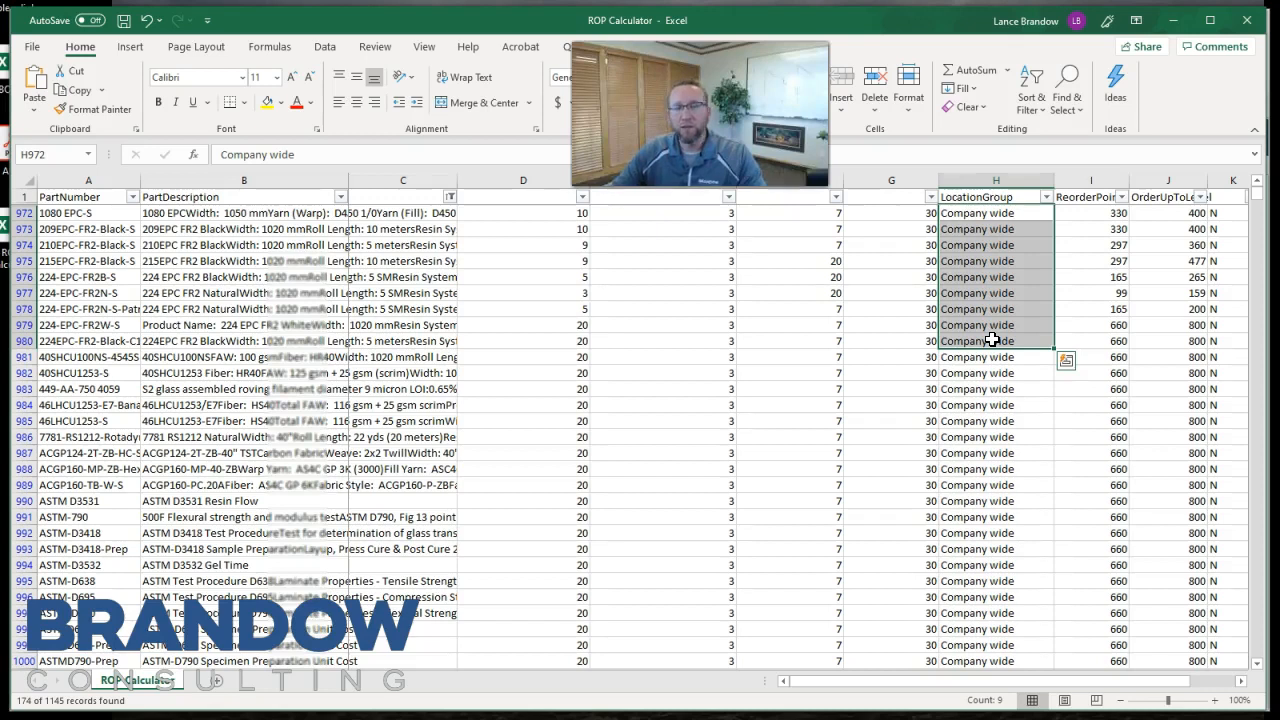
pyautogui.click(1262, 197)
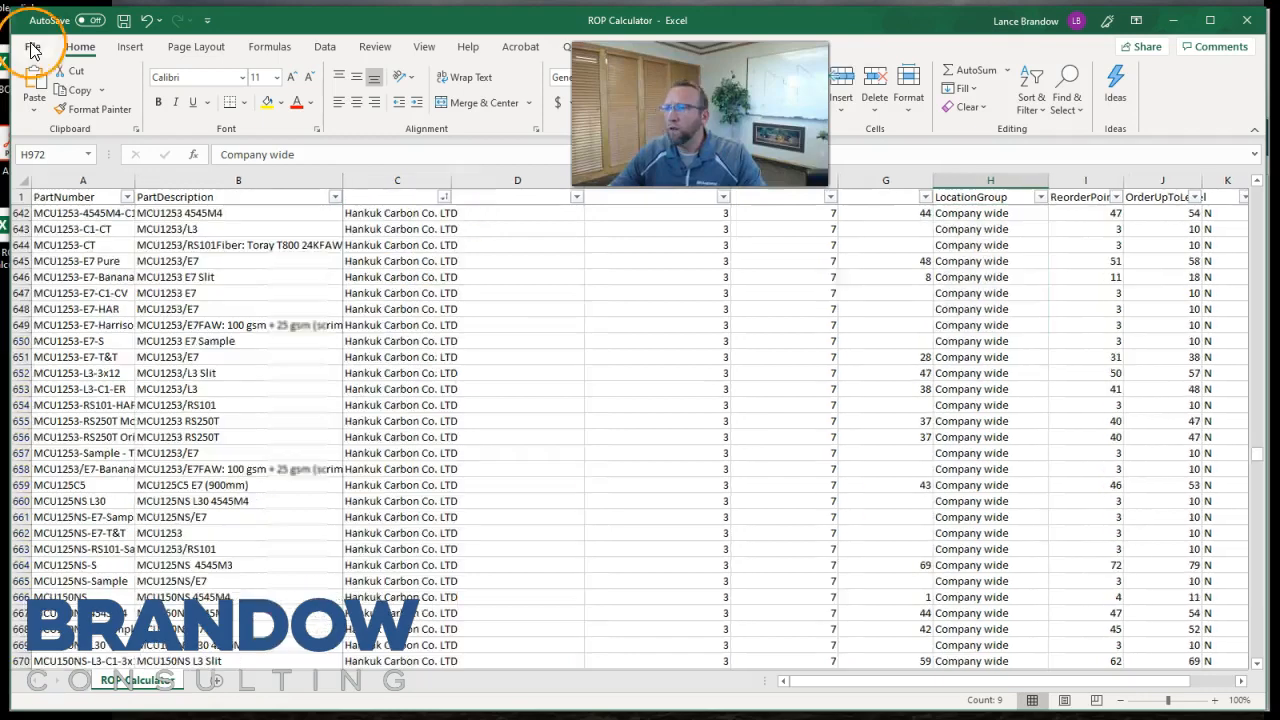
# Switch to Fishbowl and start an import of type Reorder Levels, advancing to the file selection stage.
pyautogui.click(33, 47)
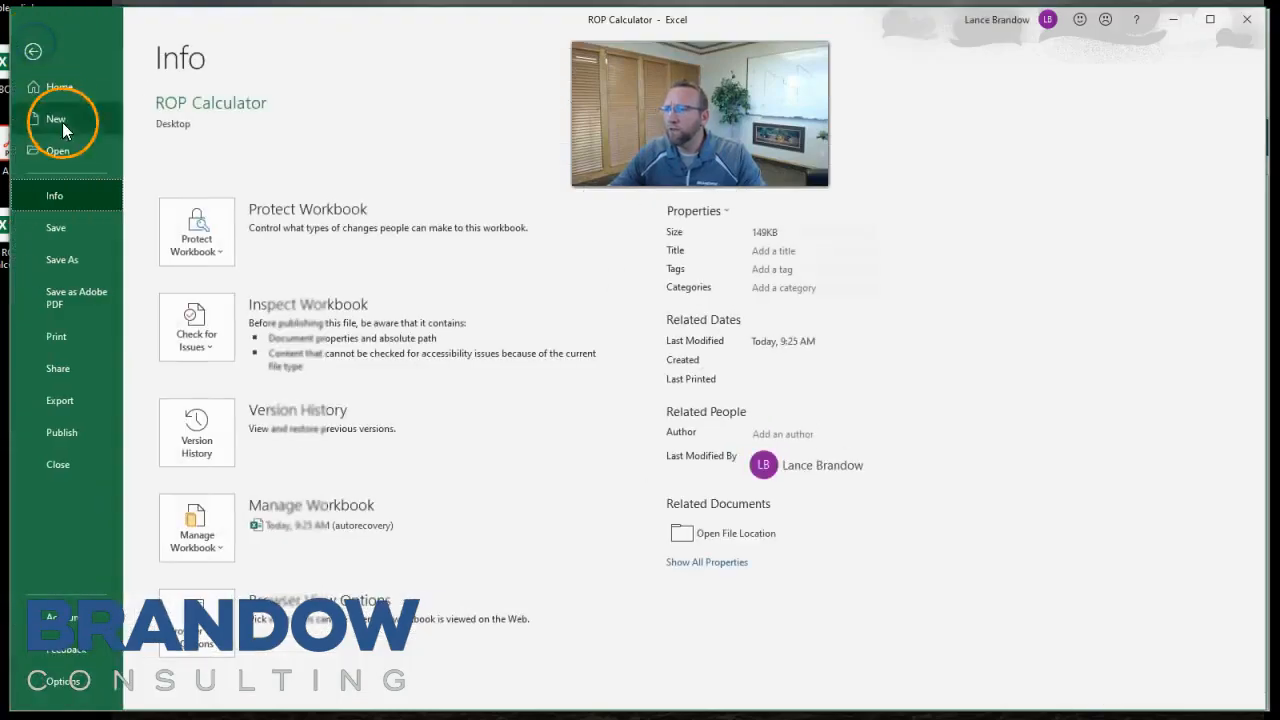
pyautogui.click(35, 50)
pyautogui.click(645, 710)
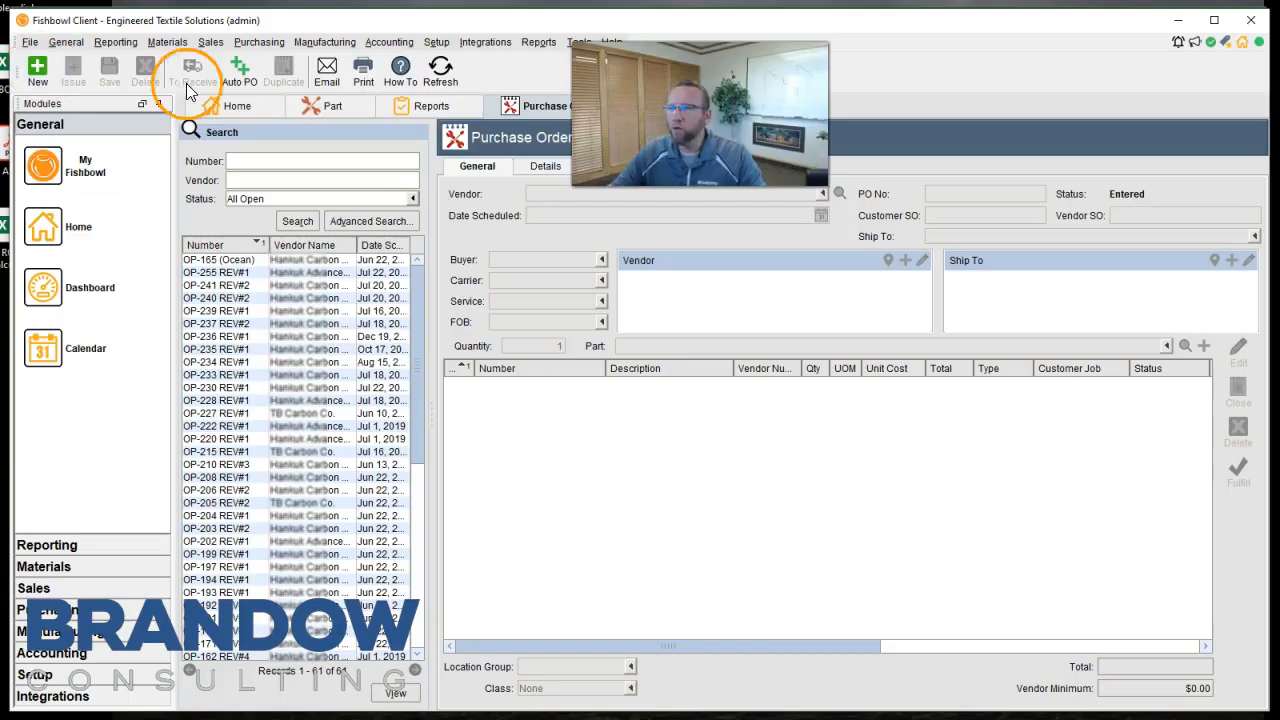
pyautogui.click(30, 42)
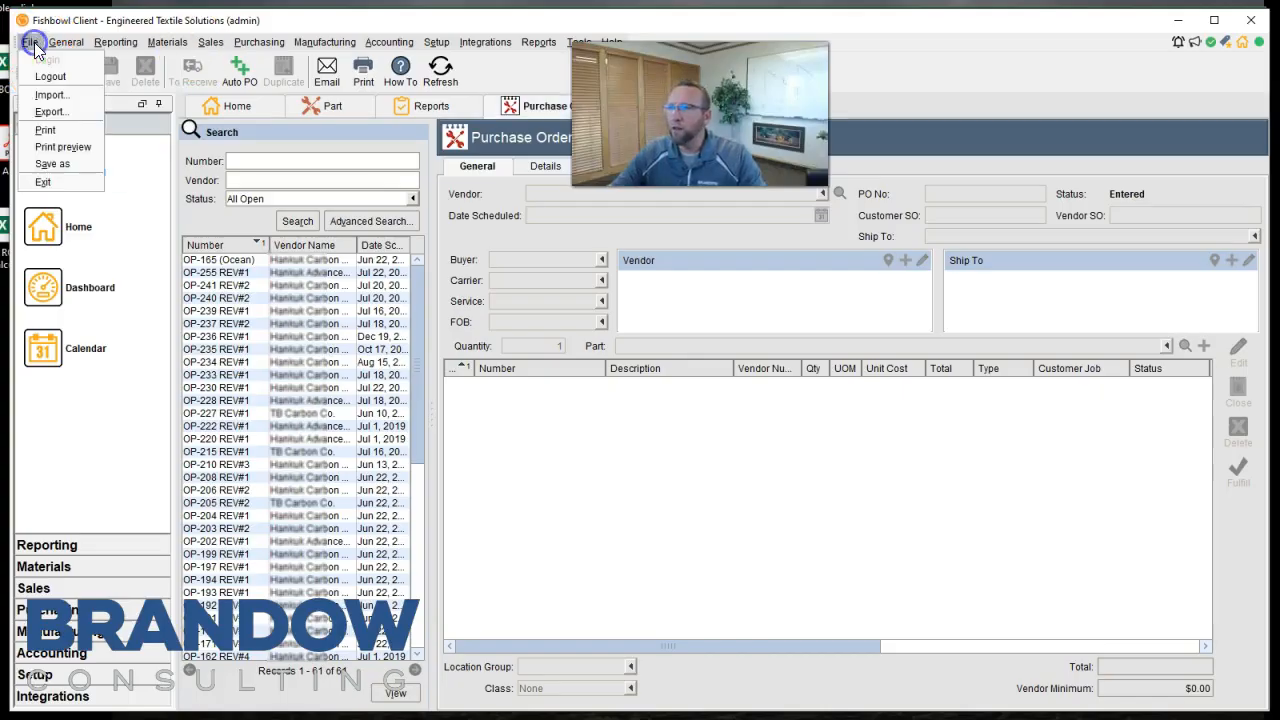
pyautogui.click(56, 98)
pyautogui.click(605, 355)
pyautogui.write('re')
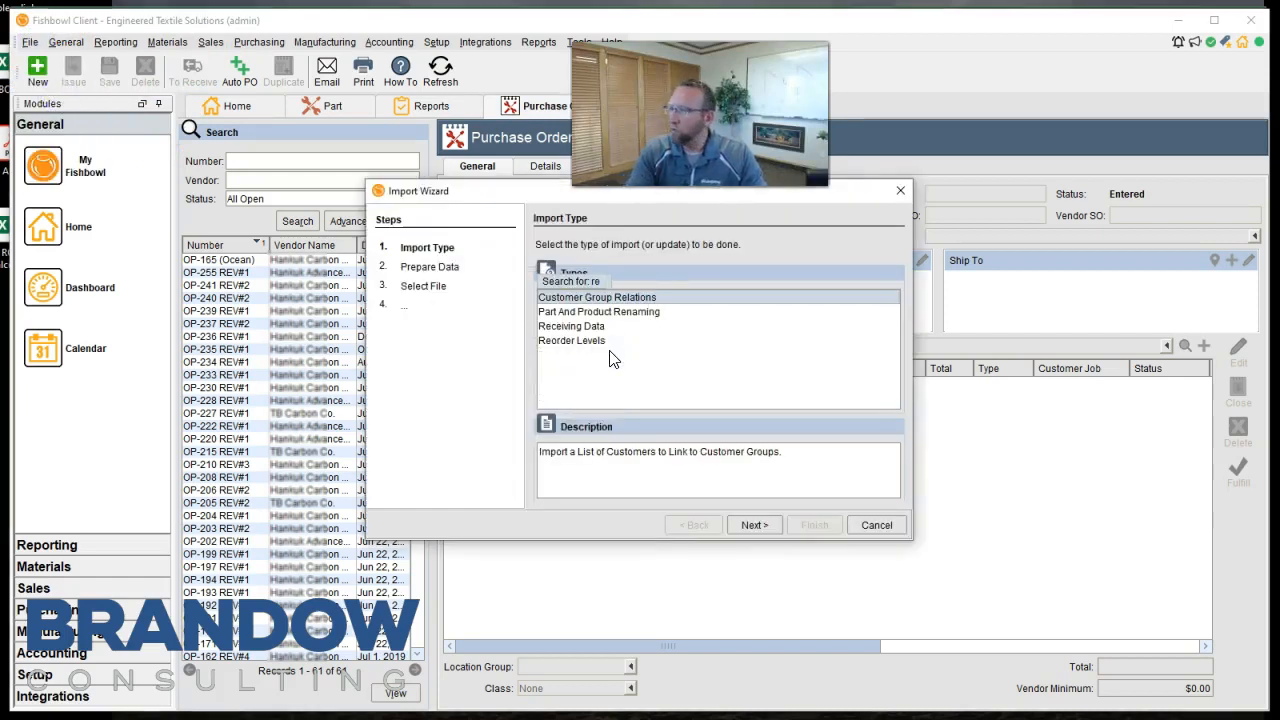
pyautogui.click(608, 340)
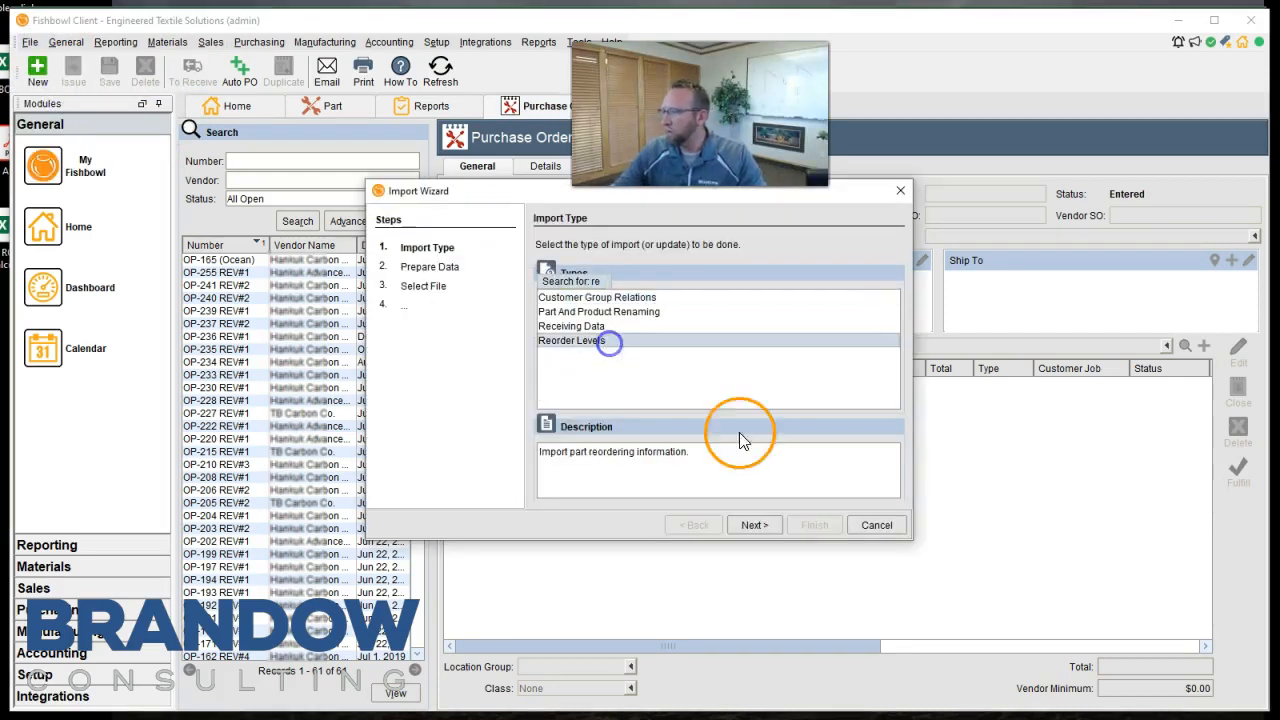
pyautogui.click(744, 525)
pyautogui.click(744, 525)
# Choose the ROP Calculator spreadsheet on the Desktop as the file for the import.
pyautogui.click(826, 273)
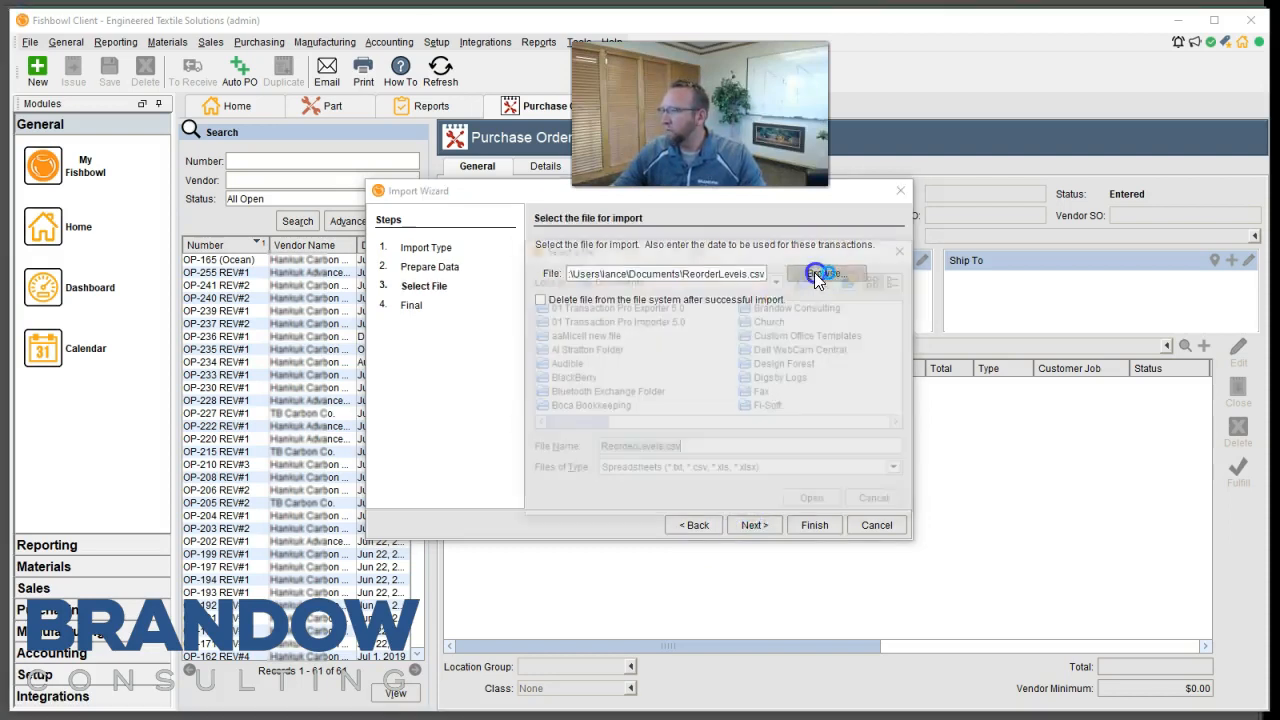
pyautogui.click(778, 280)
pyautogui.moveTo(785, 355); pyautogui.dragTo(786, 277)
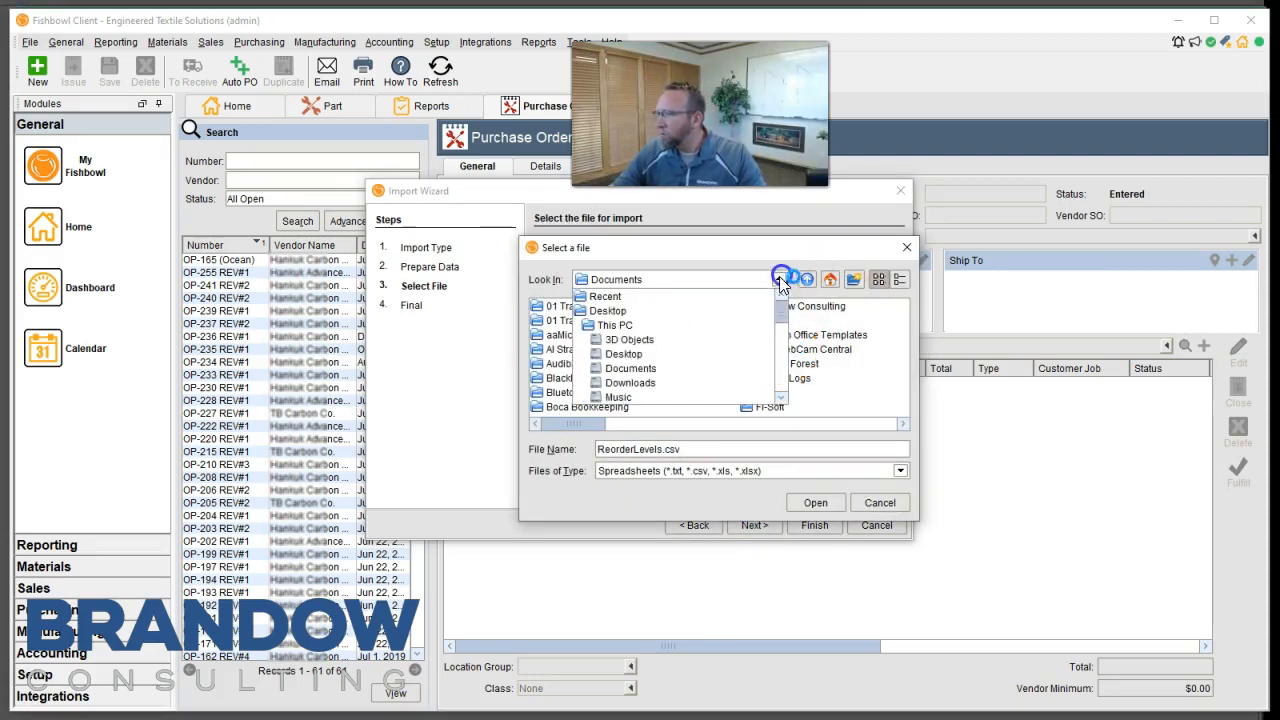
pyautogui.click(649, 312)
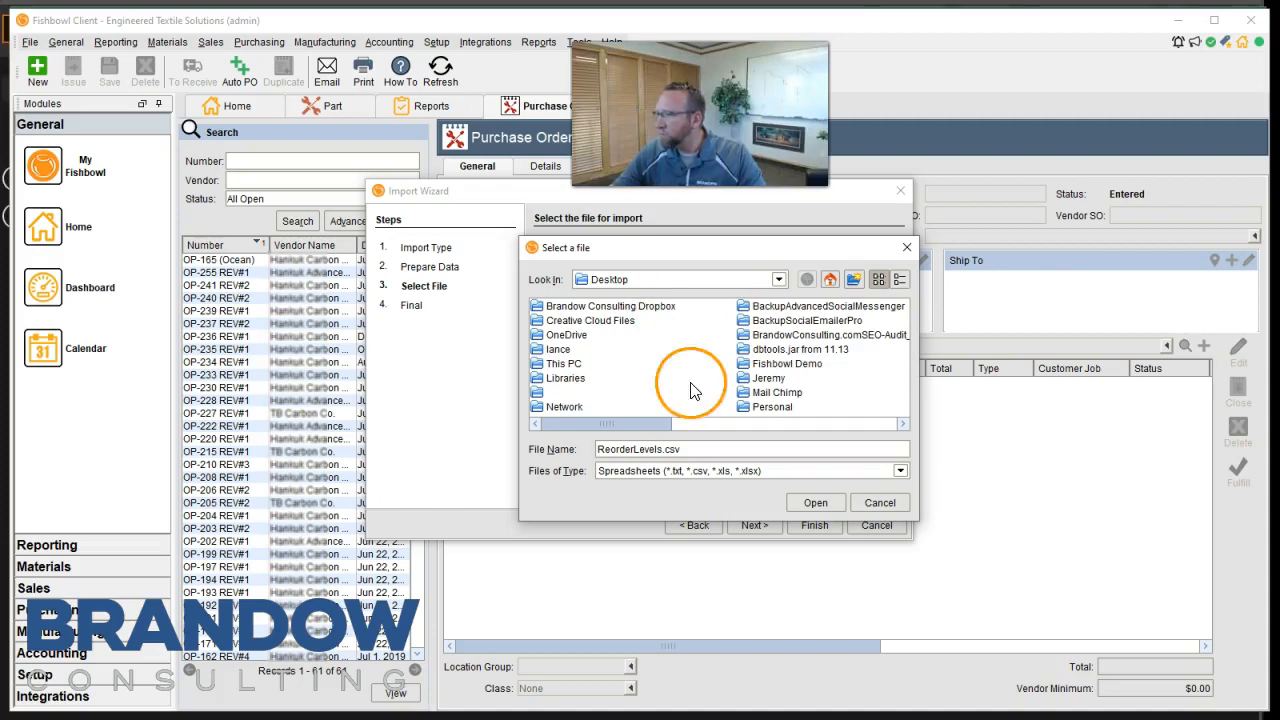
pyautogui.moveTo(654, 423); pyautogui.dragTo(811, 420)
pyautogui.click(760, 363)
pyautogui.click(815, 502)
# Run the Reorder Levels import and dismiss its completion message.
pyautogui.click(772, 521)
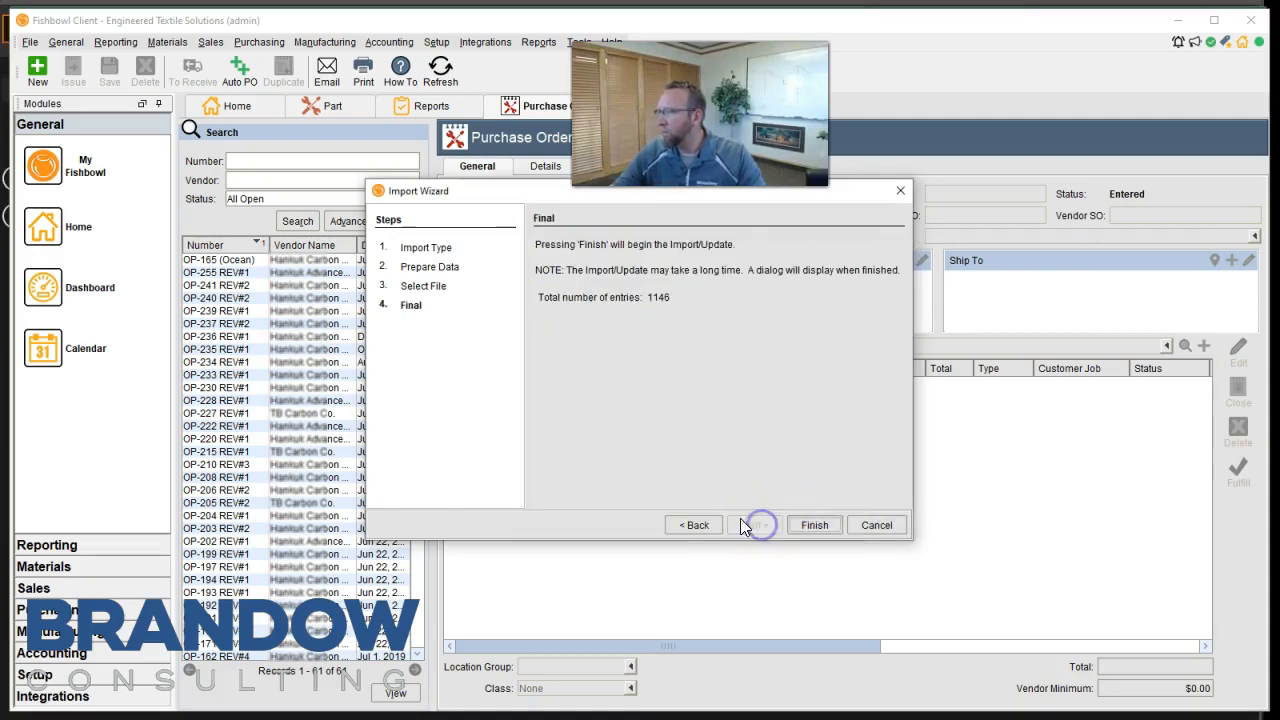
pyautogui.click(814, 525)
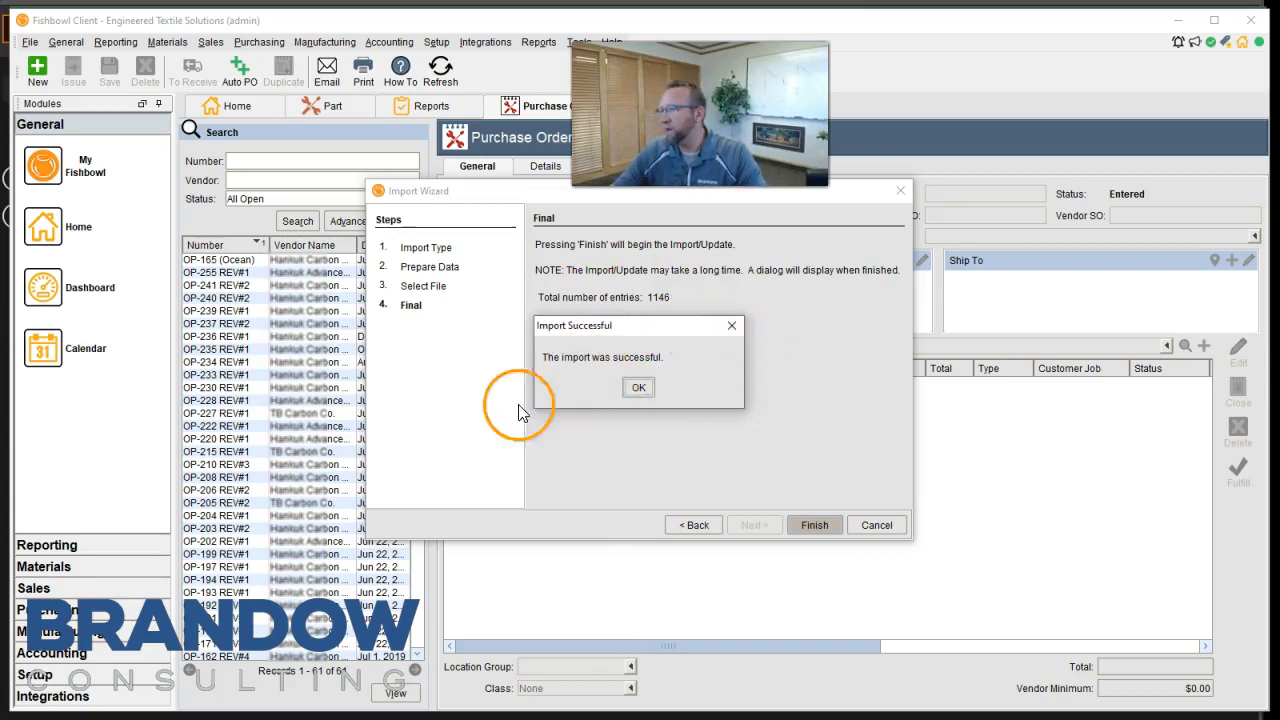
pyautogui.click(640, 389)
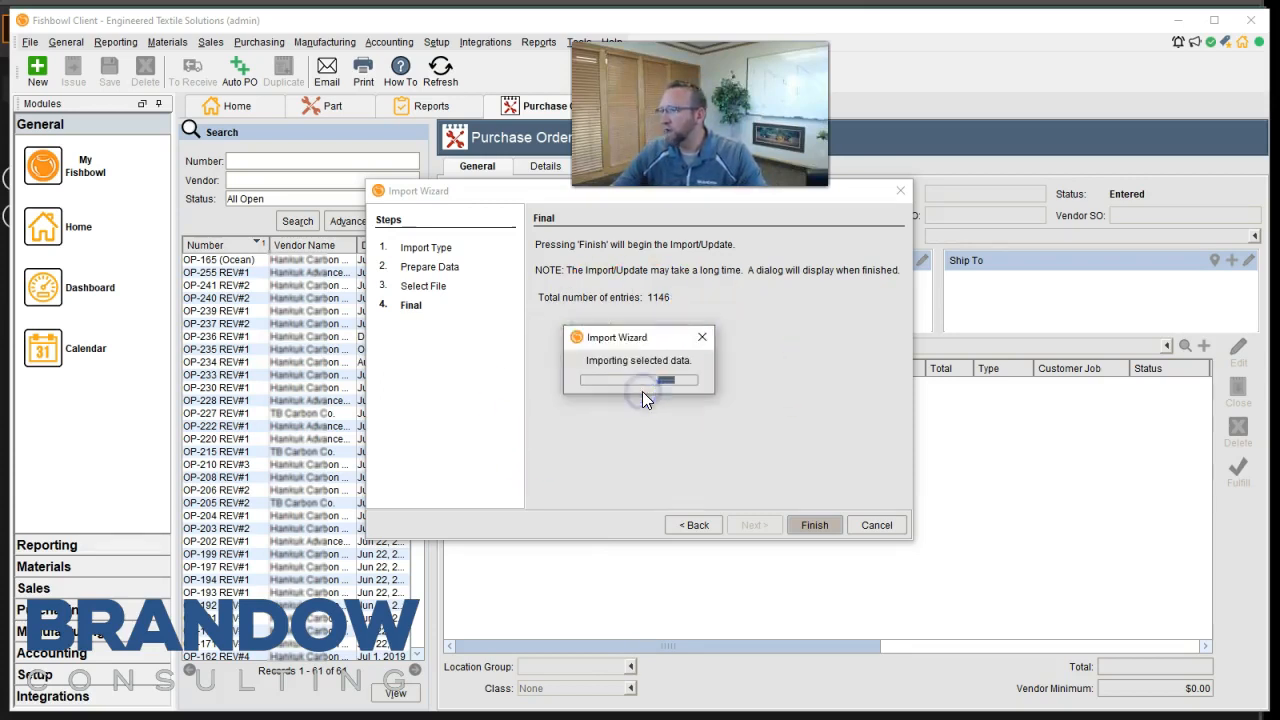
# Generate an Auto Purchase Order with the default filters and review the proposed items for 'No Vendor' parts and the first three vendors.
pyautogui.click(240, 72)
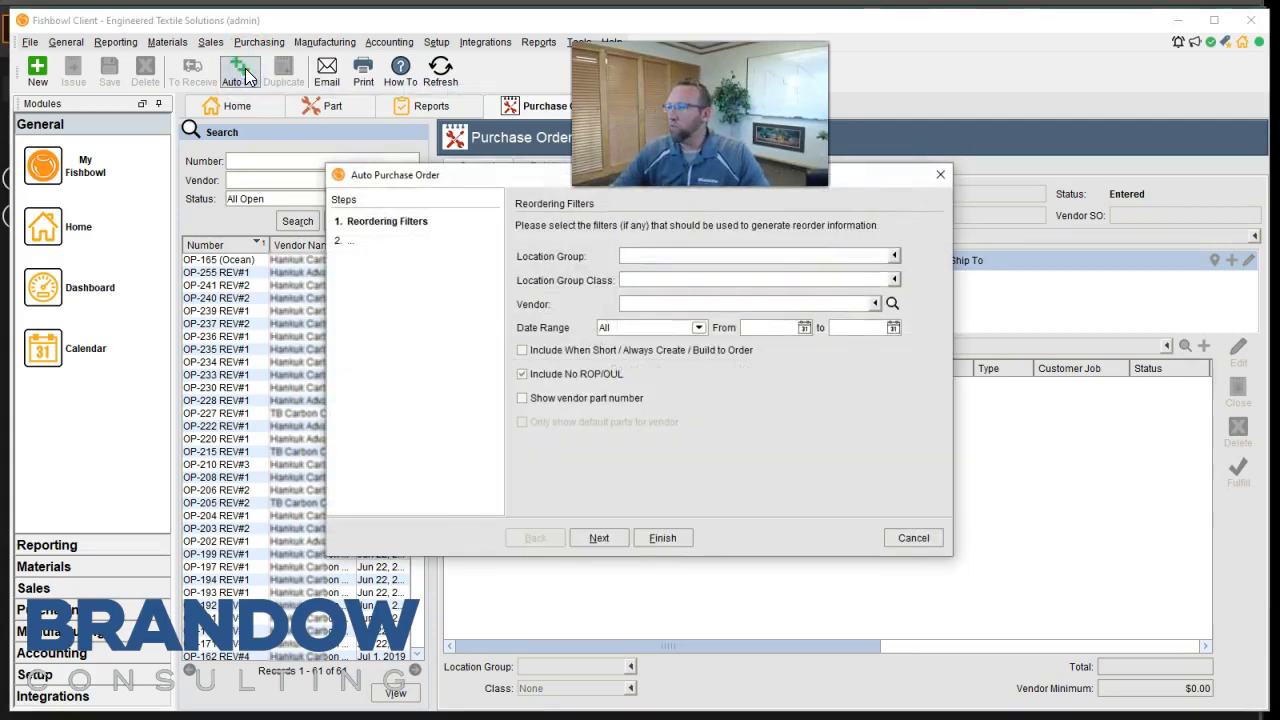
pyautogui.click(599, 535)
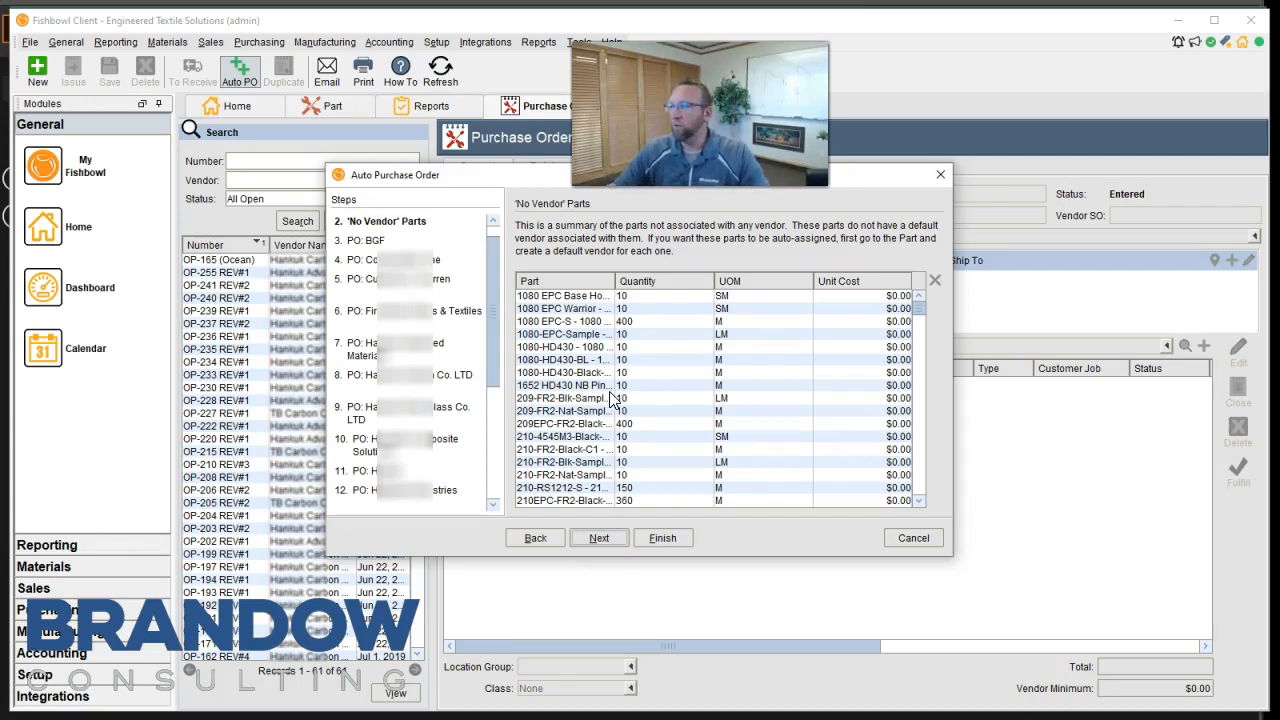
pyautogui.click(599, 538)
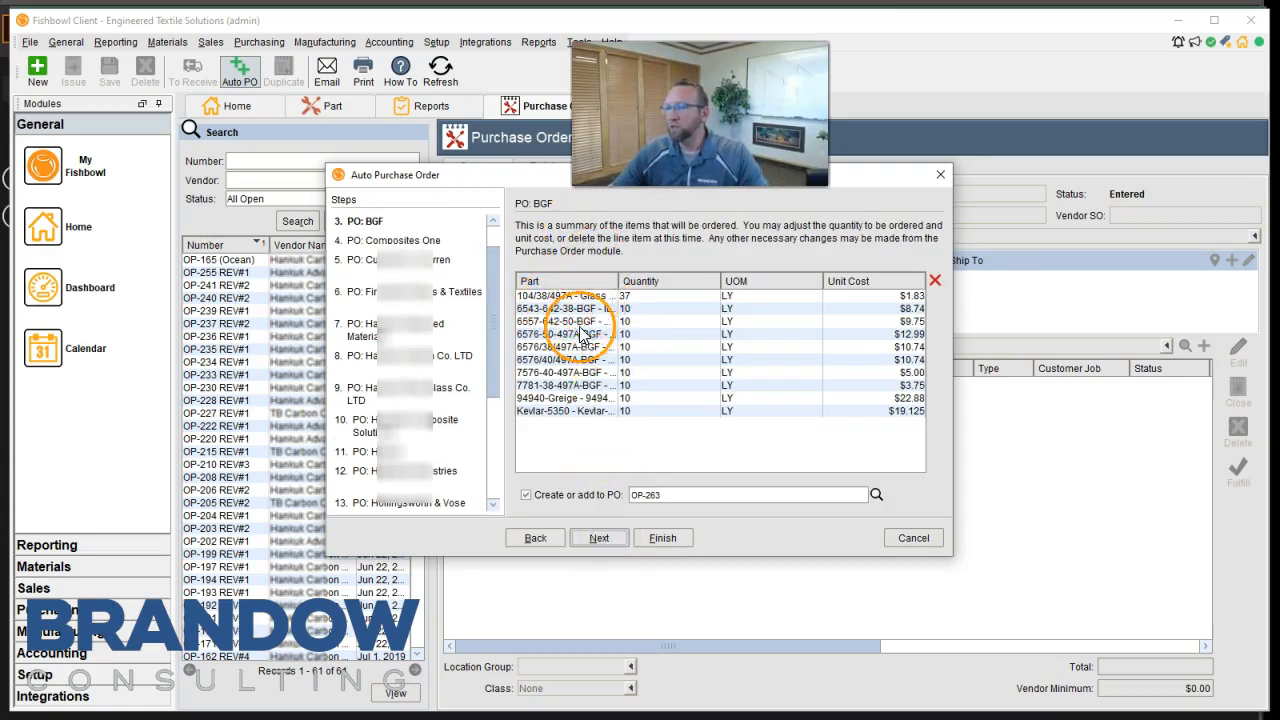
pyautogui.click(600, 541)
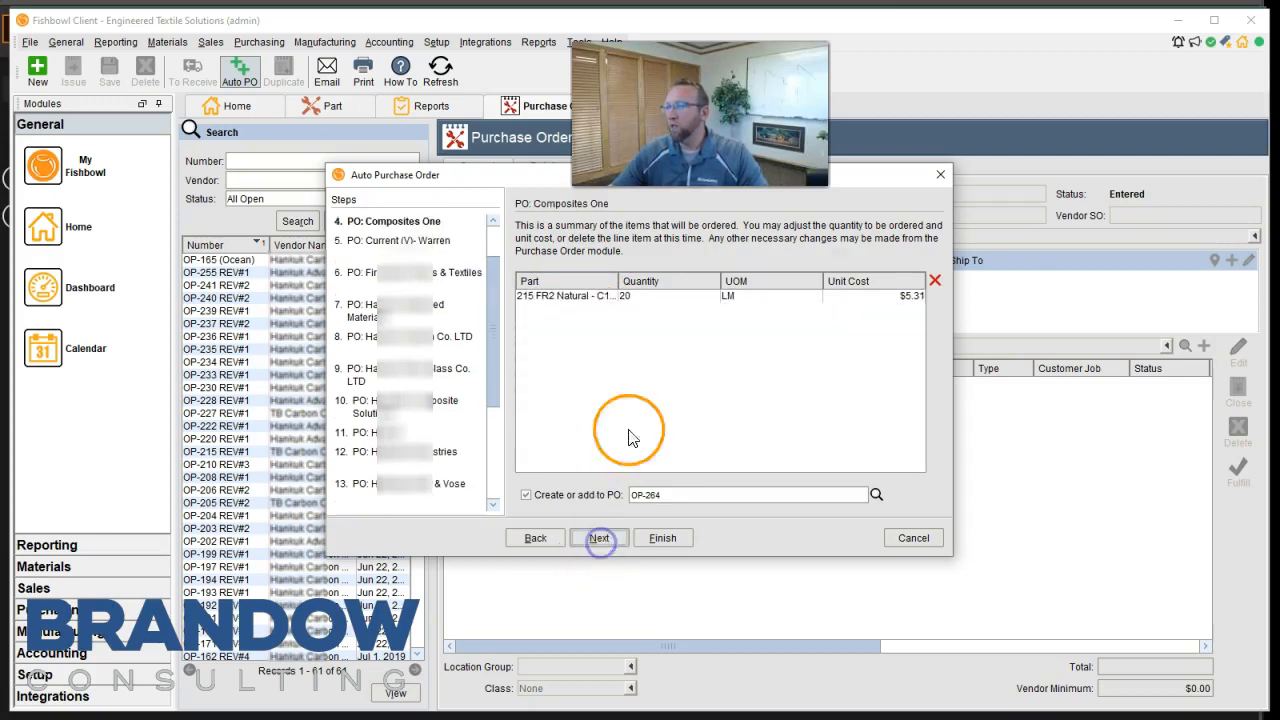
pyautogui.click(590, 536)
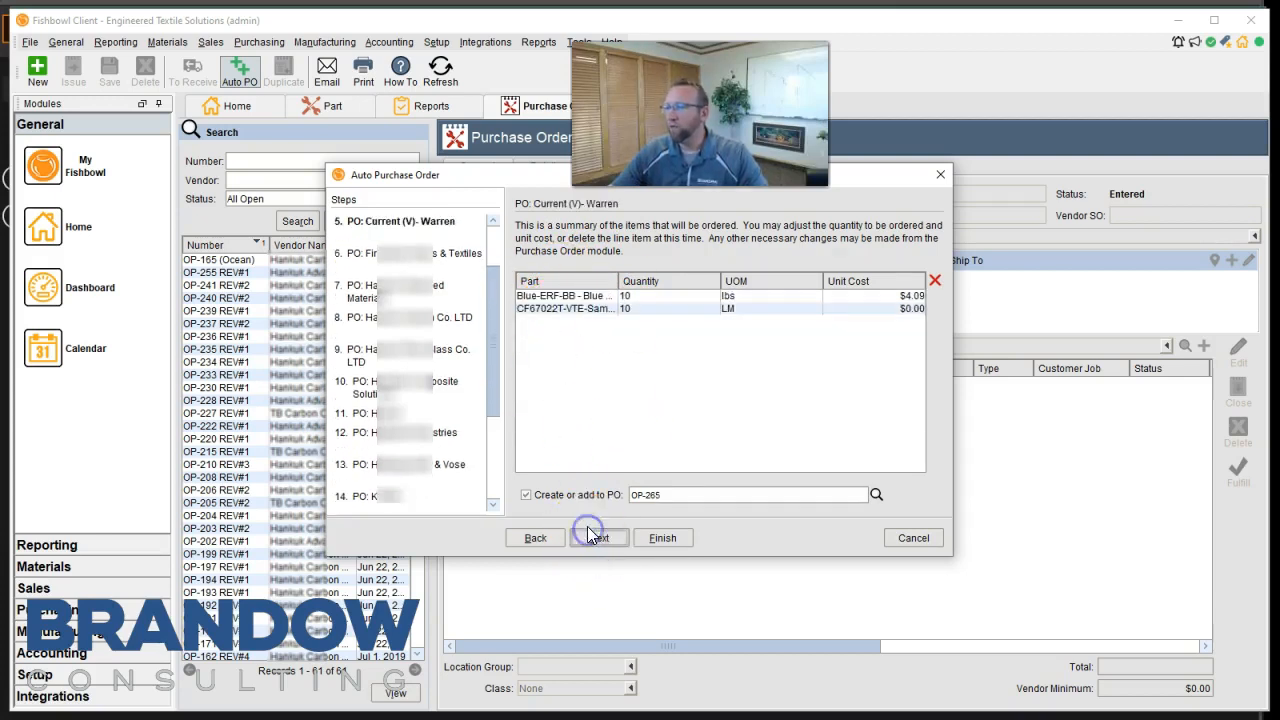
# Go back through the Auto Purchase Order summaries to the Reordering Filters.
pyautogui.click(540, 537)
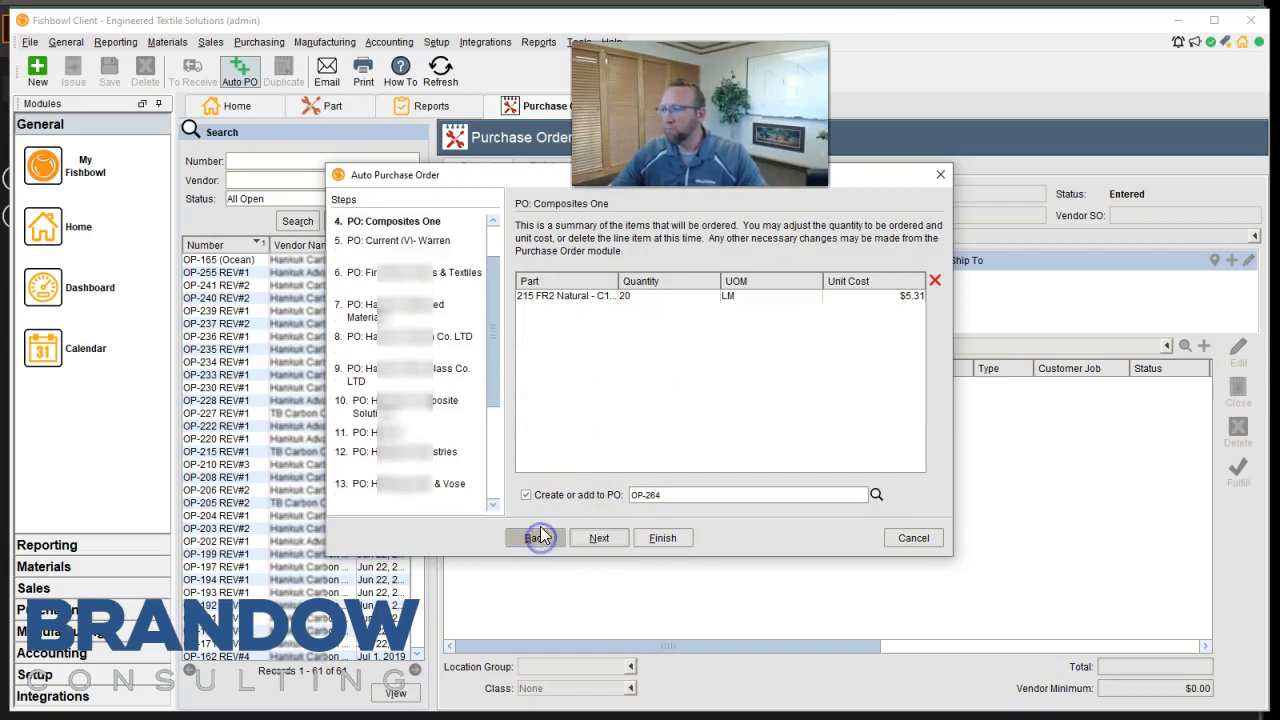
pyautogui.click(534, 538)
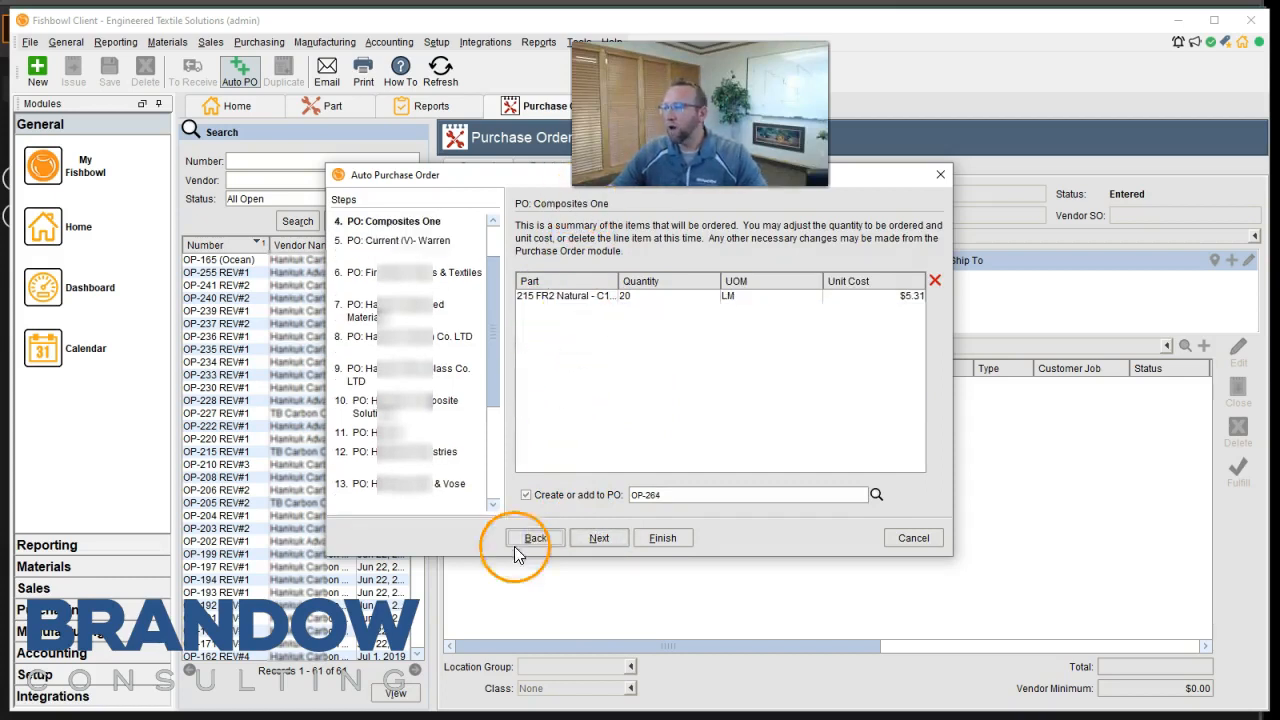
pyautogui.click(534, 538)
pyautogui.click(534, 537)
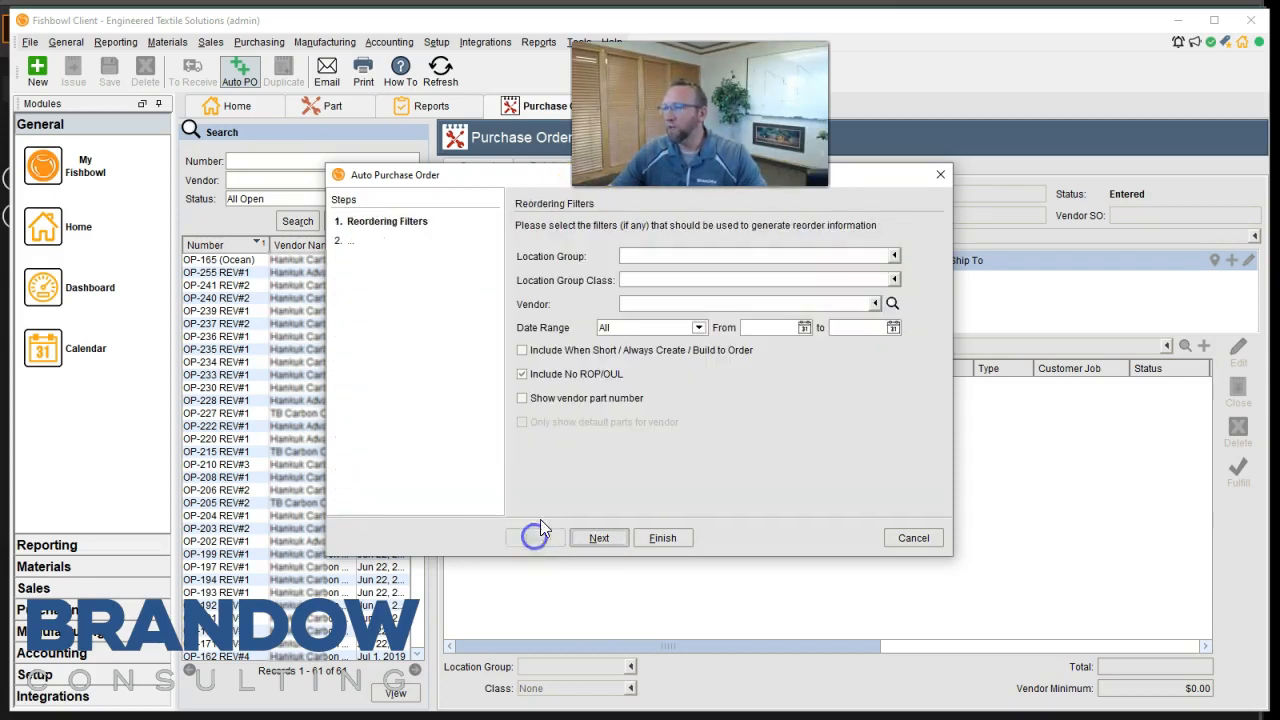